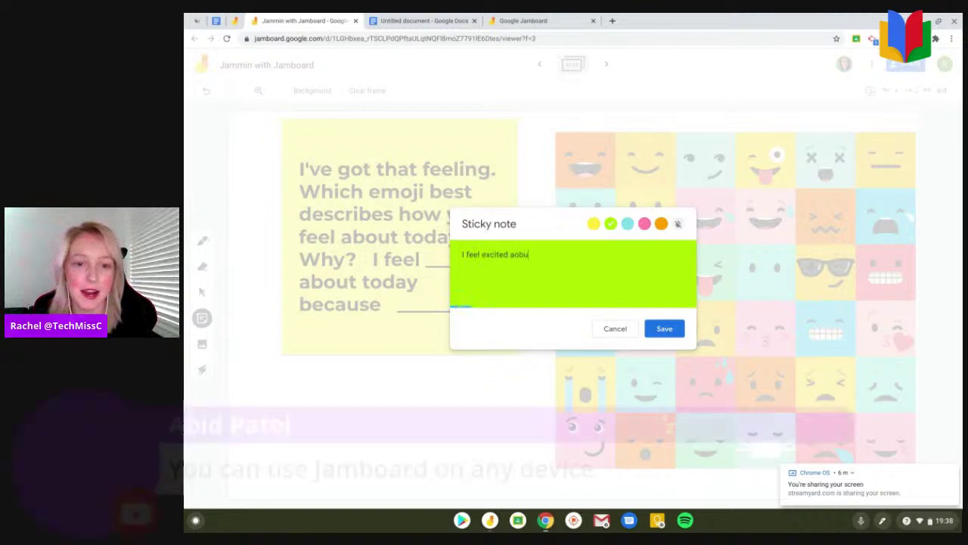
# - Finish the sticky note as "I feel excited about tonight because I LOVE JAMMIN WITH JAMBOARD!", remove its colour and place it below the question note
pyautogui.write('t tonight')
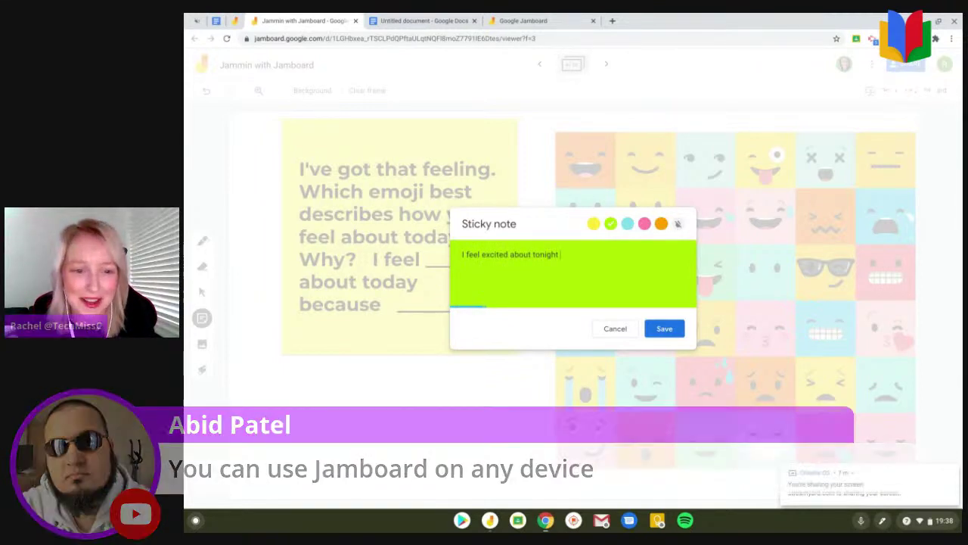
pyautogui.write(' because I')
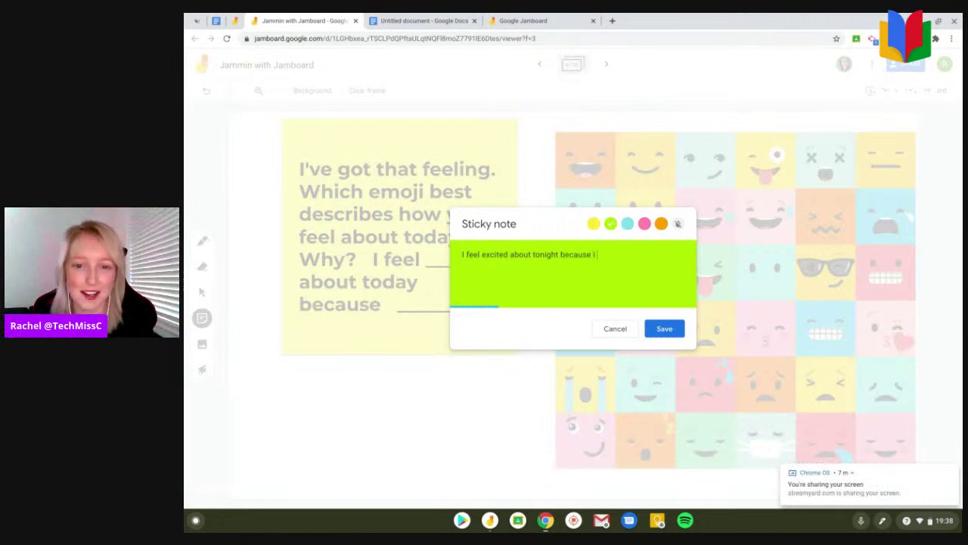
pyautogui.write(' LOVE JAMMIN WITH J')
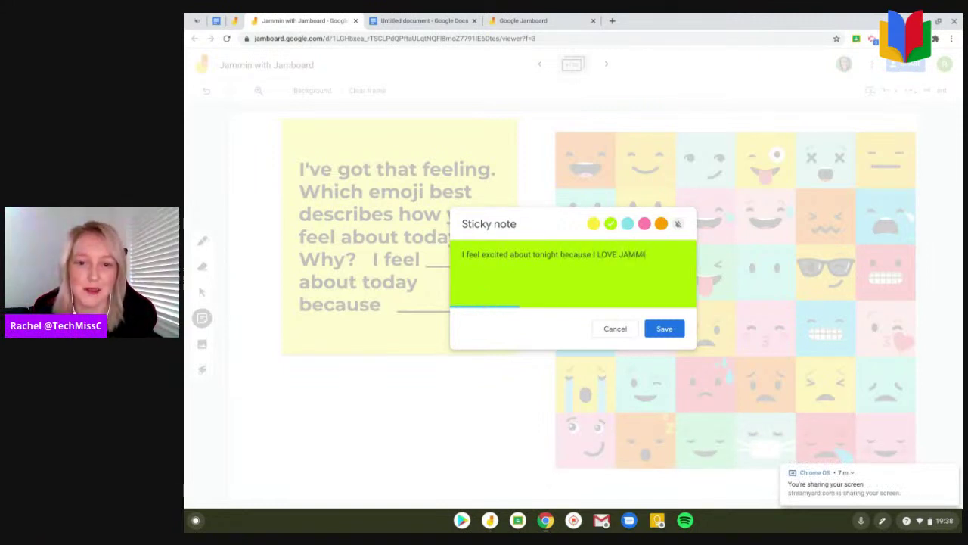
pyautogui.write('AMB')
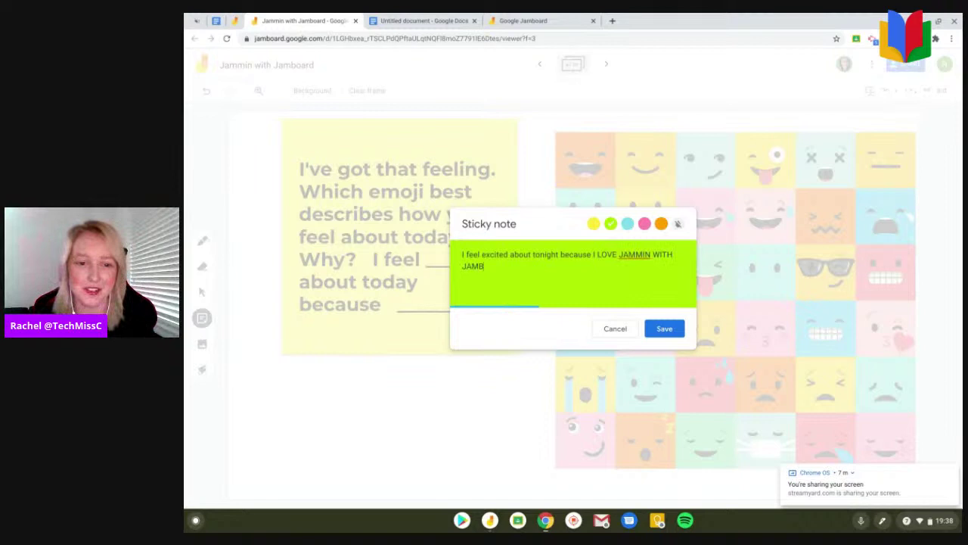
pyautogui.write('OARD!')
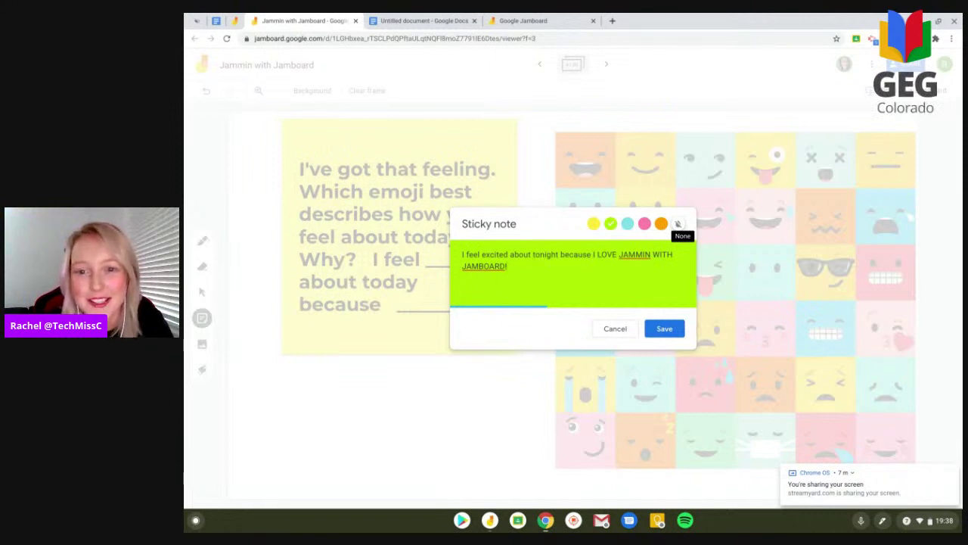
pyautogui.click(678, 224)
pyautogui.click(673, 330)
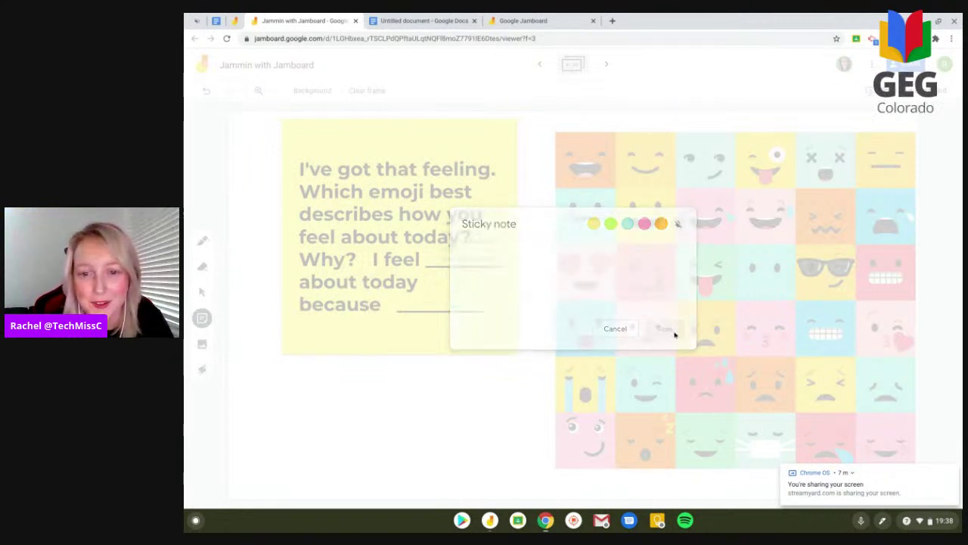
pyautogui.click(605, 337)
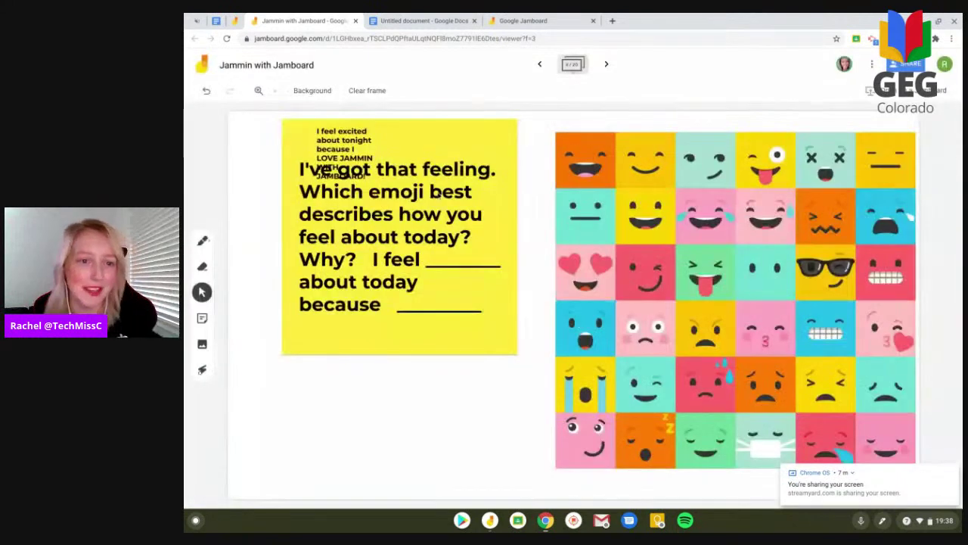
pyautogui.moveTo(344, 155); pyautogui.dragTo(298, 414)
pyautogui.click(408, 423)
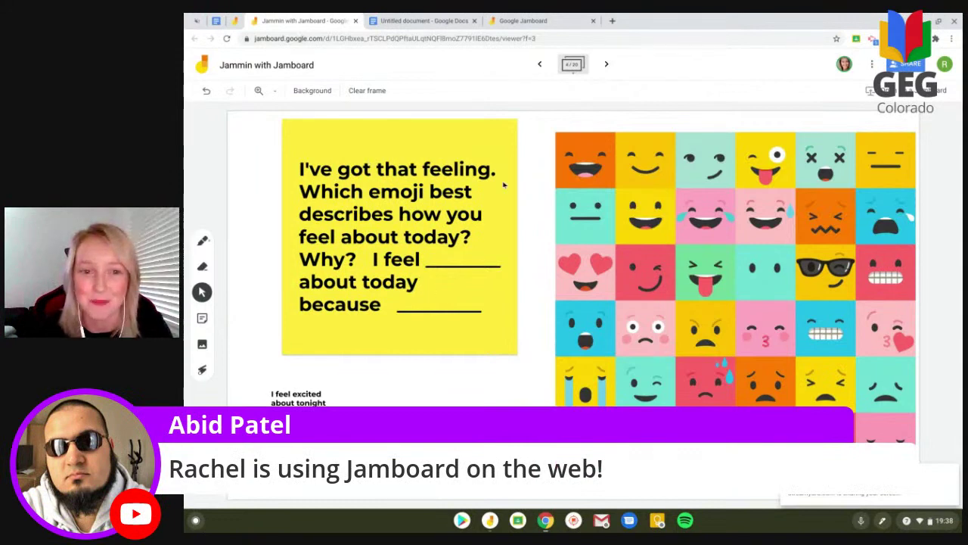
# - Search Google Images for "excited" and insert the picture of the child captioned "I'm so excited."
pyautogui.click(202, 344)
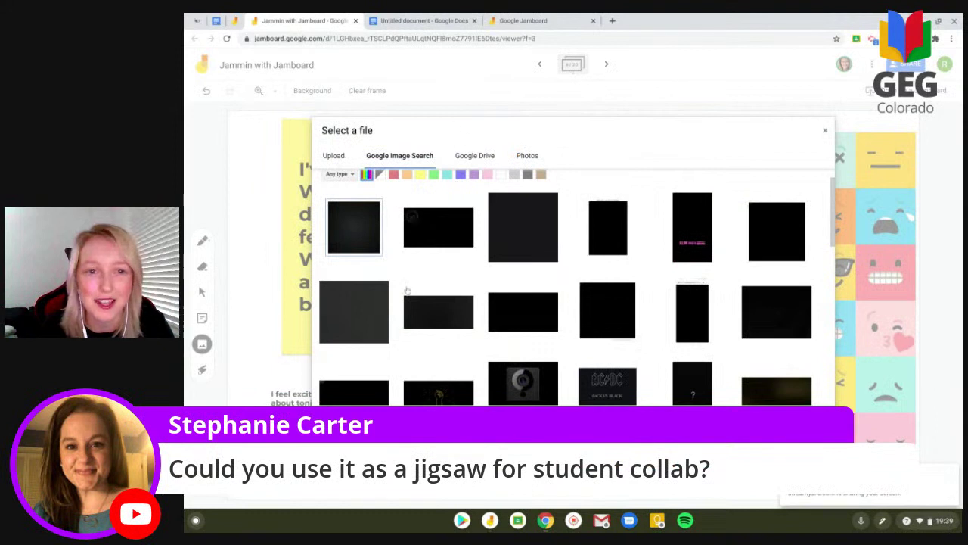
pyautogui.click(366, 186)
pyautogui.press('BackSpace')
pyautogui.press('BackSpace')
pyautogui.press('BackSpace')
pyautogui.press('BackSpace')
pyautogui.press('BackSpace')
pyautogui.write('excited')
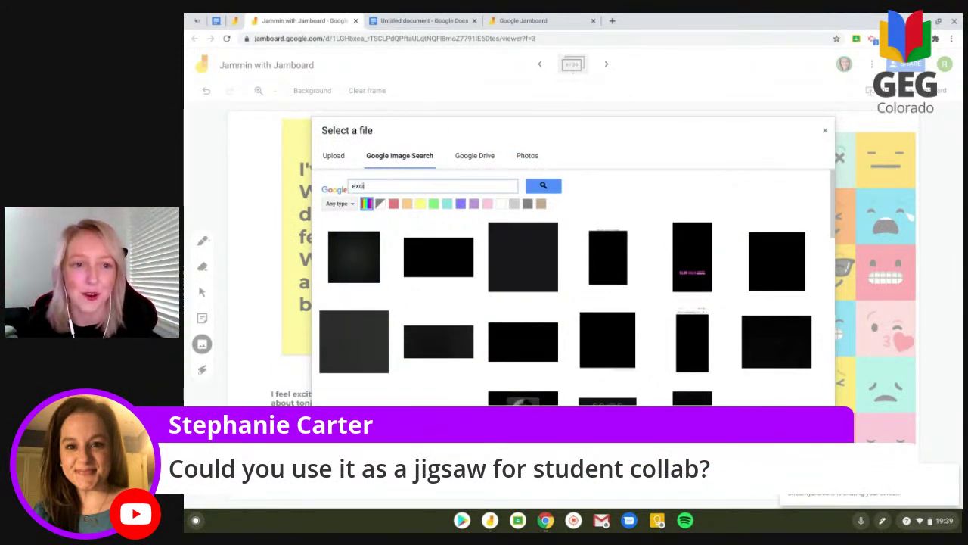
pyautogui.press('Return')
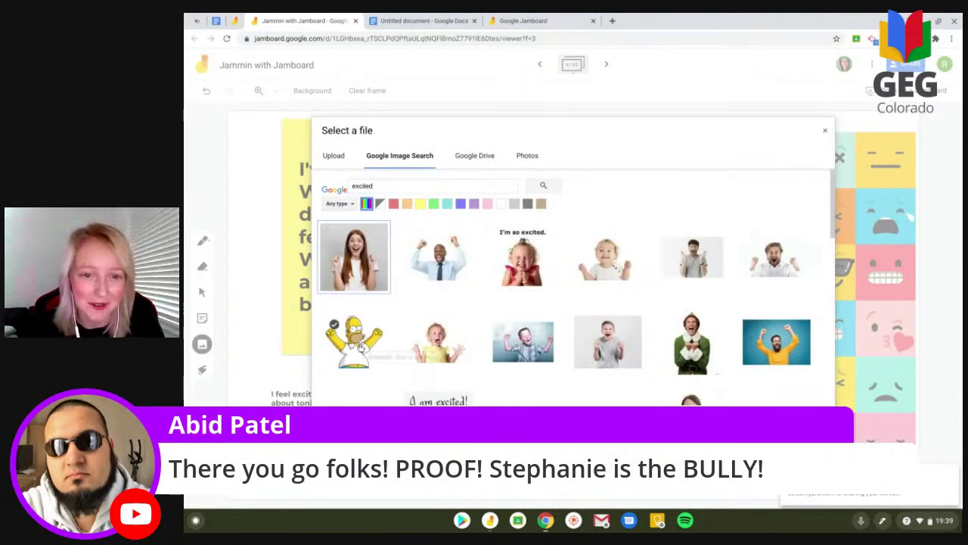
pyautogui.click(355, 341)
pyautogui.doubleClick(509, 277)
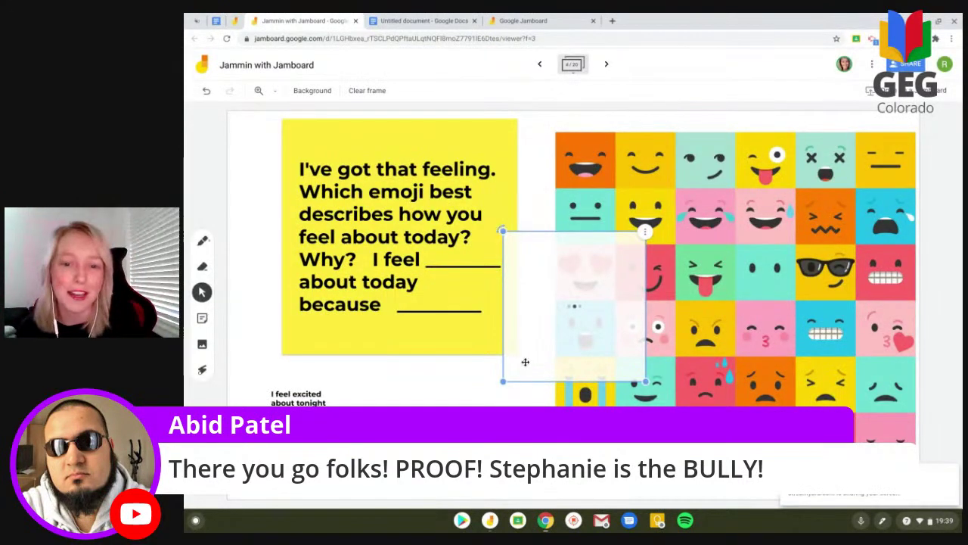
# - Shrink the inserted child picture and place it below the yellow question note, beside the colourless text note
pyautogui.moveTo(525, 362); pyautogui.dragTo(382, 458)
pyautogui.moveTo(481, 478); pyautogui.dragTo(447, 436)
pyautogui.moveTo(412, 408); pyautogui.dragTo(398, 454)
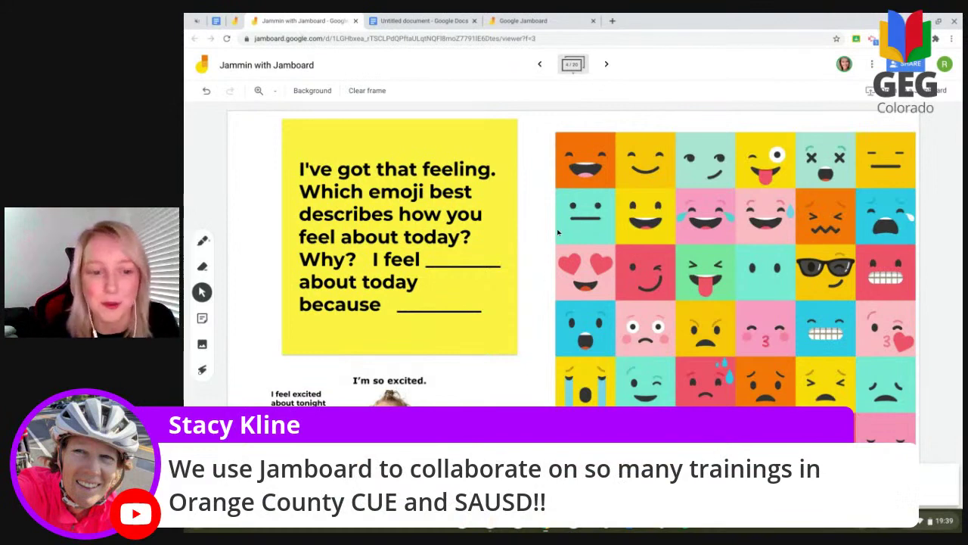
# - On the next frame's classroom picture, place the libros note on the shelf books, radio on the desk and reloj beside the wall clock
pyautogui.click(606, 65)
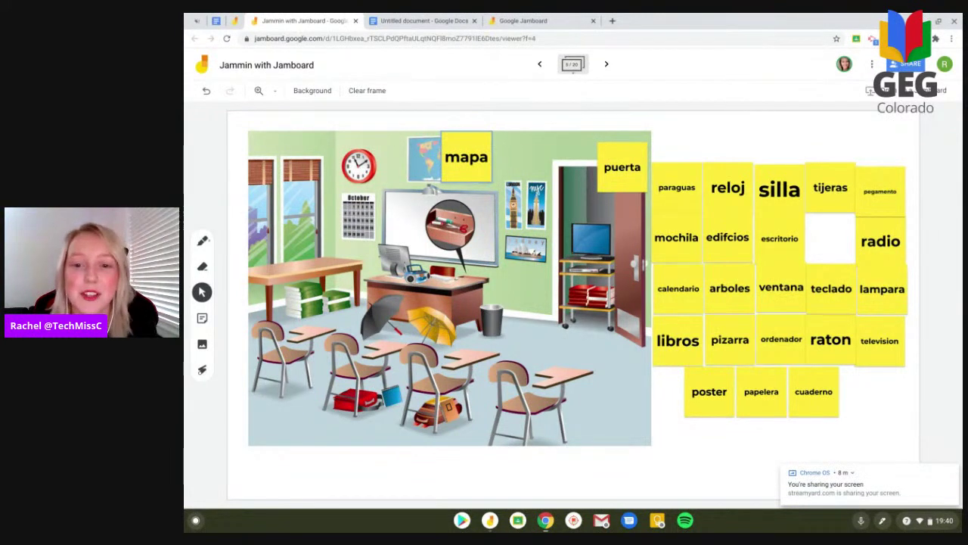
pyautogui.moveTo(678, 340); pyautogui.dragTo(595, 311)
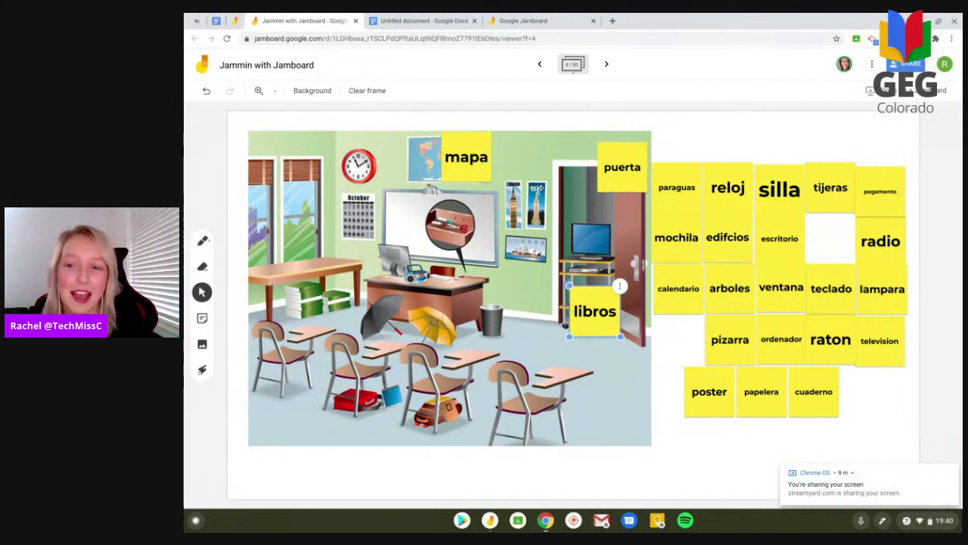
pyautogui.moveTo(881, 240); pyautogui.dragTo(448, 277)
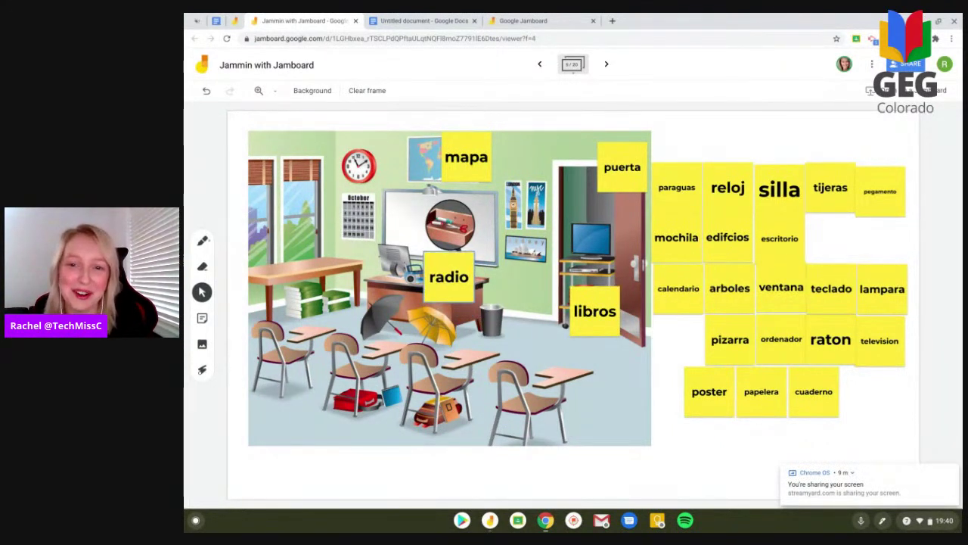
pyautogui.moveTo(728, 187); pyautogui.dragTo(324, 161)
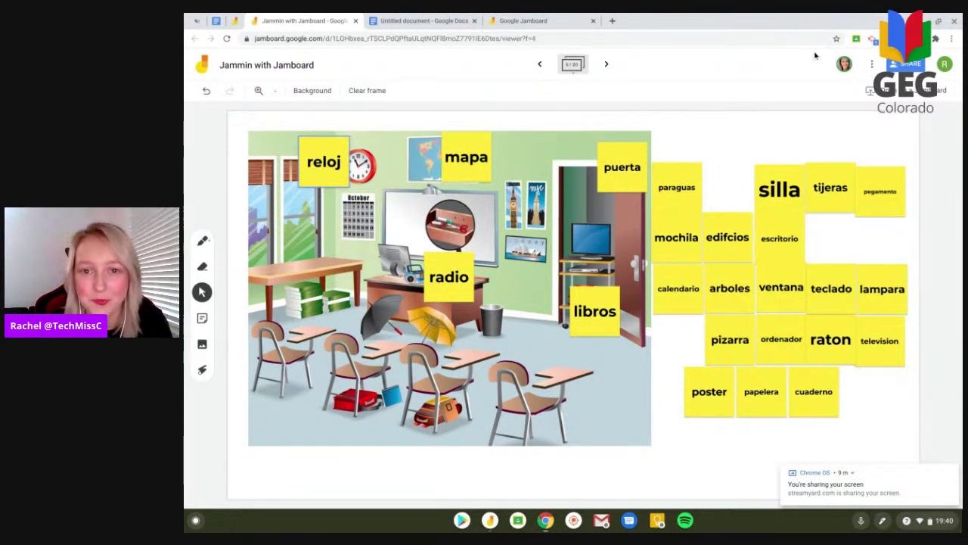
# - Add a green sticky note reading "Devoured" to the following frame with the Word, Definition and Sentence / Example headings
pyautogui.click(605, 64)
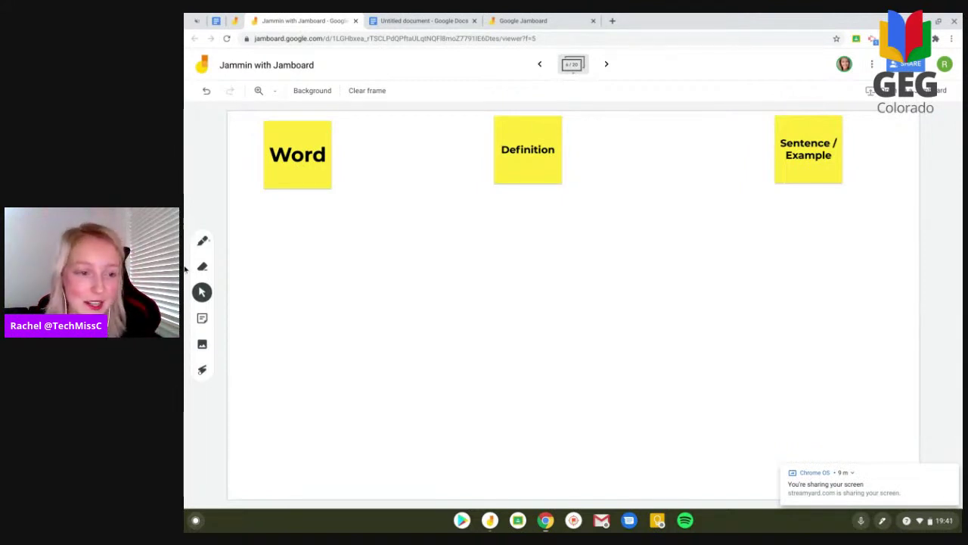
pyautogui.click(201, 317)
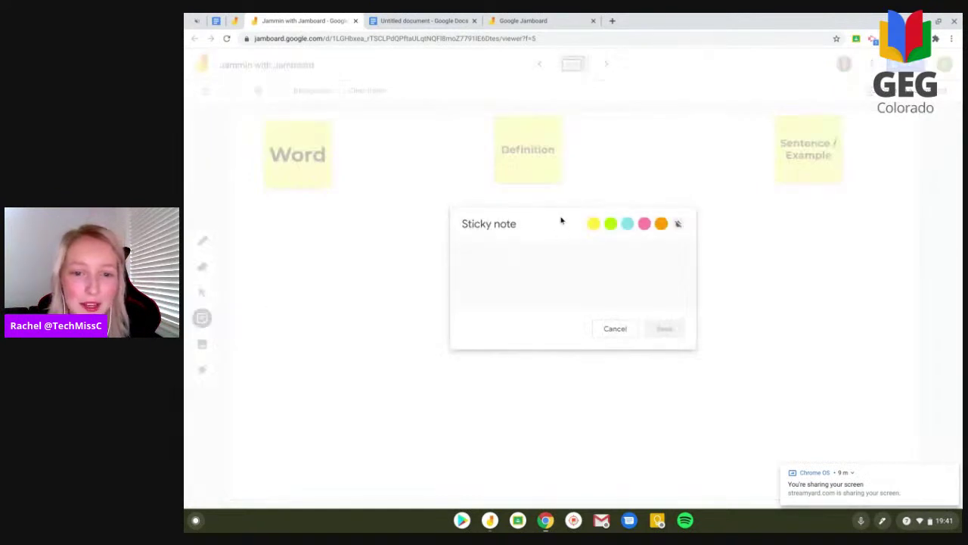
pyautogui.click(611, 223)
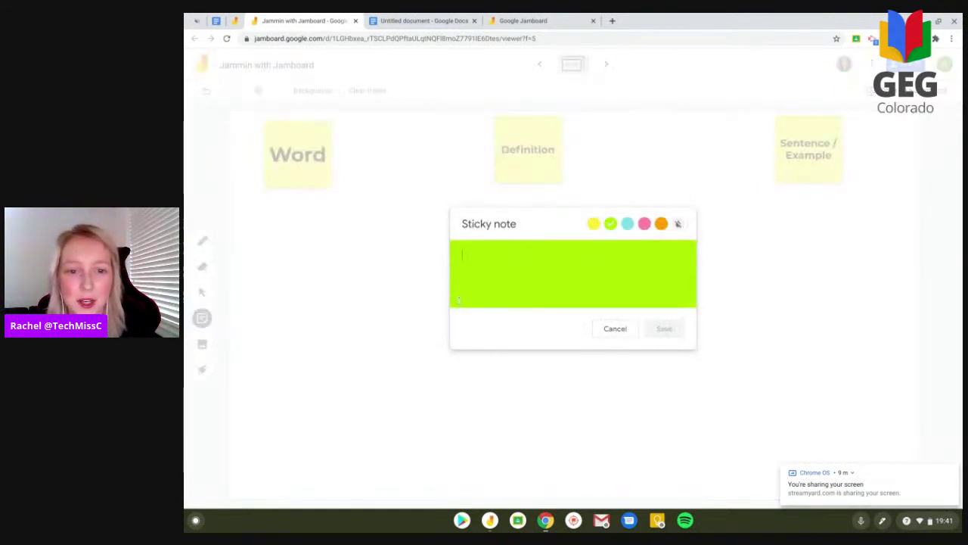
pyautogui.write('Devoured')
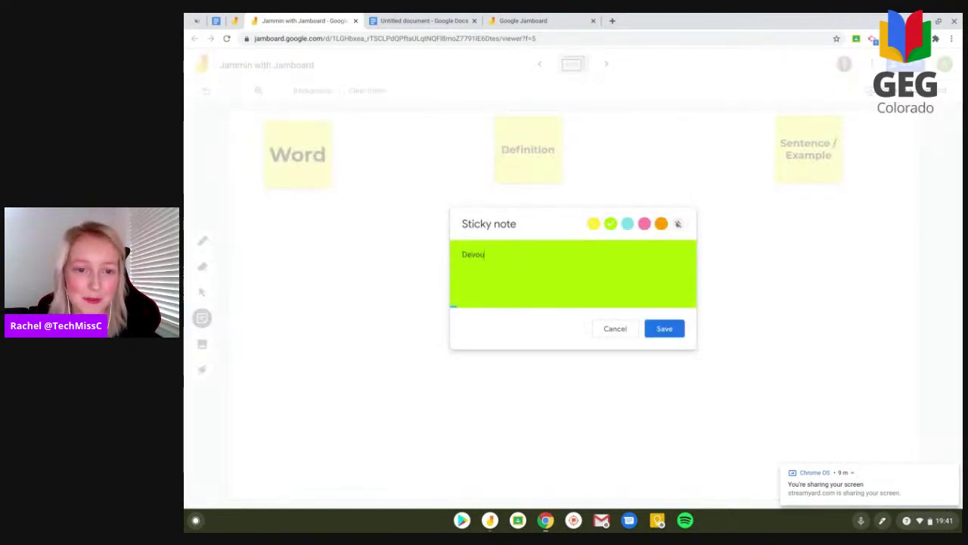
pyautogui.click(664, 329)
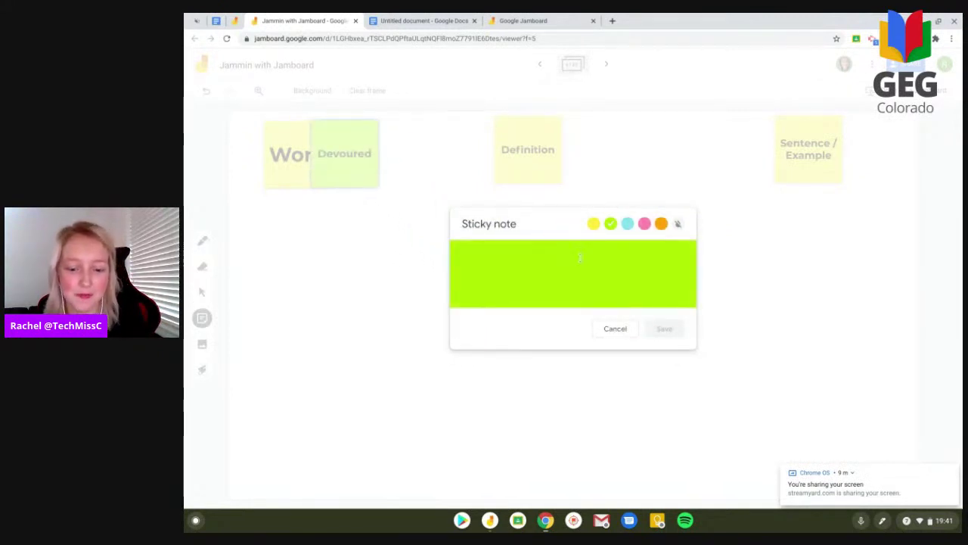
# - Add a green sticky note with the definition "Eat with speed hungrily"
pyautogui.write('Eat')
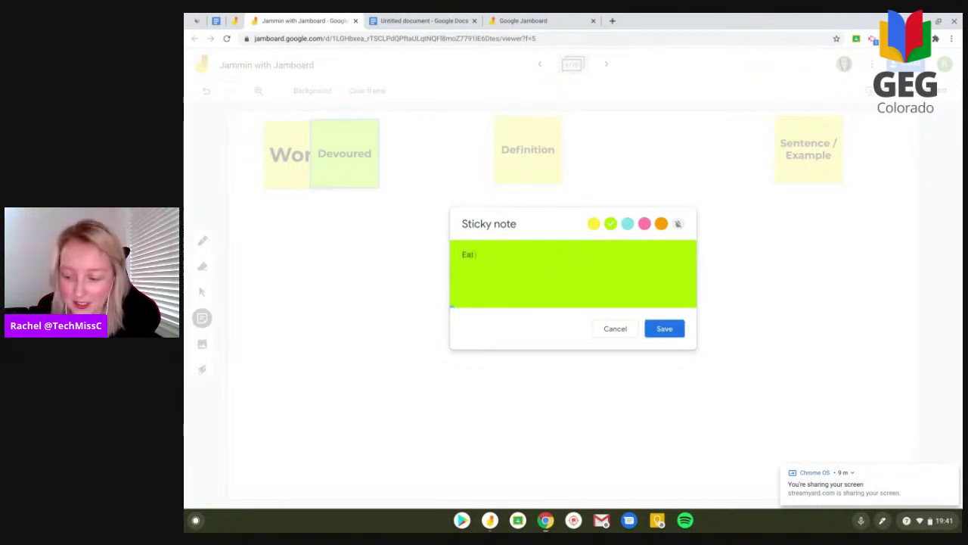
pyautogui.write(' with speed hungrily')
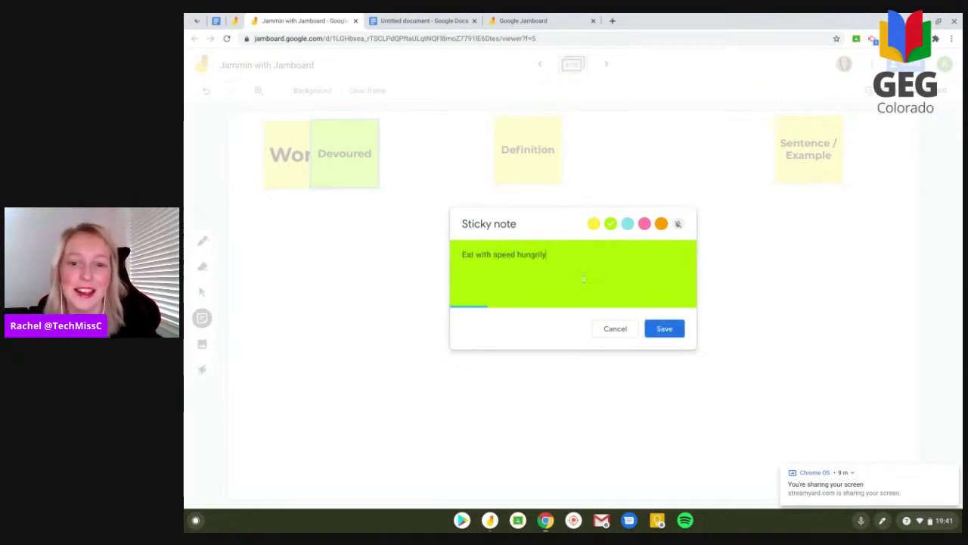
pyautogui.click(666, 328)
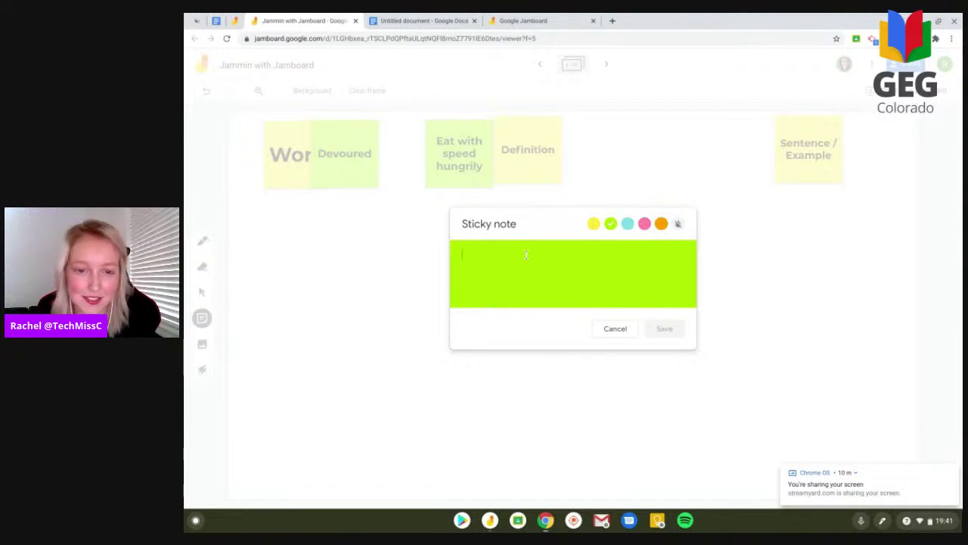
# - Add a green sticky note with the example sentence "The pizza was finished quickly because she had devoured it."
pyautogui.write('The b')
pyautogui.press('BackSpace')
pyautogui.write('pizz')
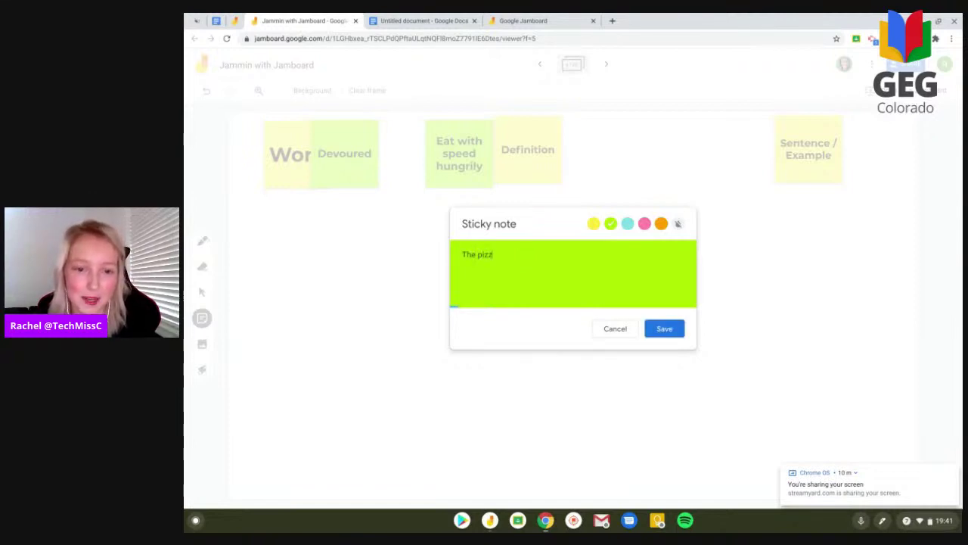
pyautogui.write('a was devoured')
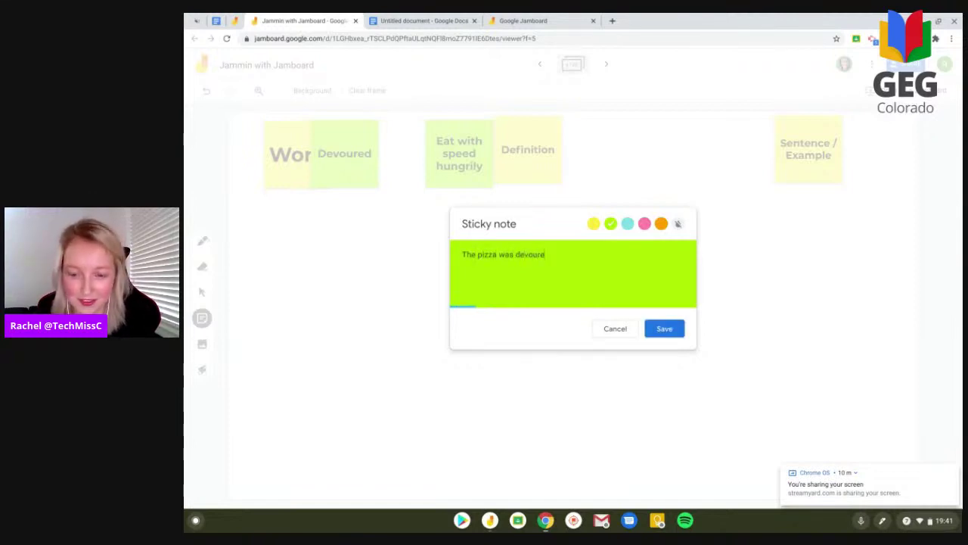
pyautogui.press('BackSpace')
pyautogui.press('BackSpace')
pyautogui.press('BackSpace')
pyautogui.press('BackSpace')
pyautogui.press('BackSpace')
pyautogui.press('BackSpace')
pyautogui.press('BackSpace')
pyautogui.press('BackSpace')
pyautogui.write('finishe')
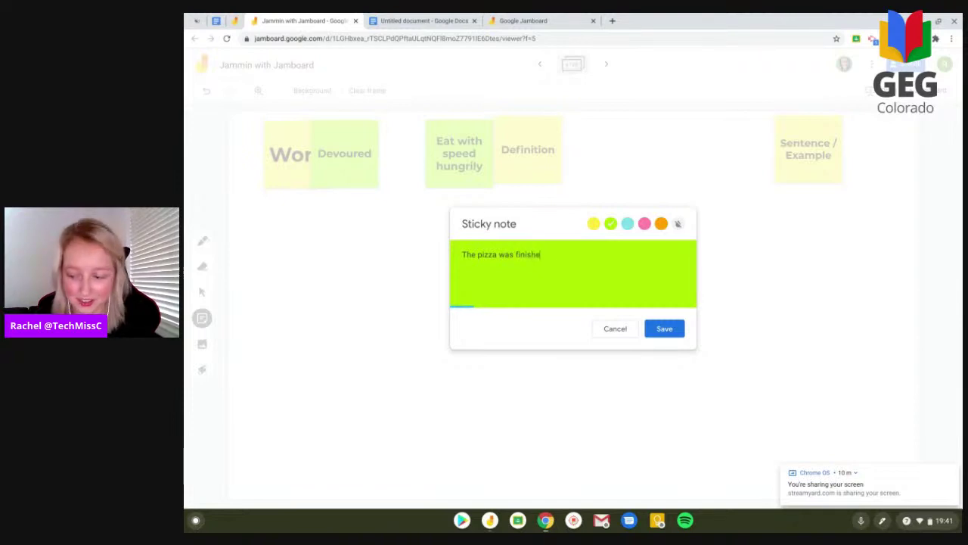
pyautogui.write('d quick')
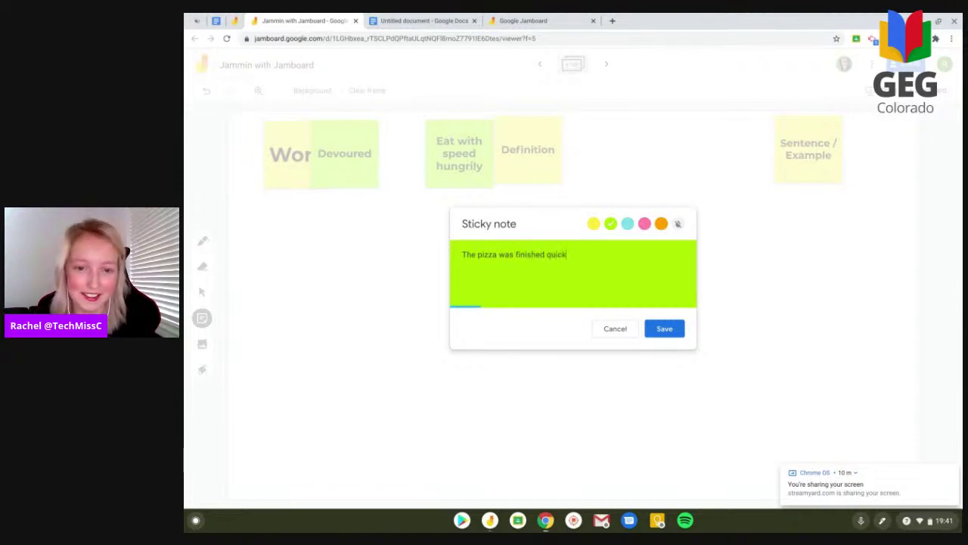
pyautogui.write('ly because she had devoured it.')
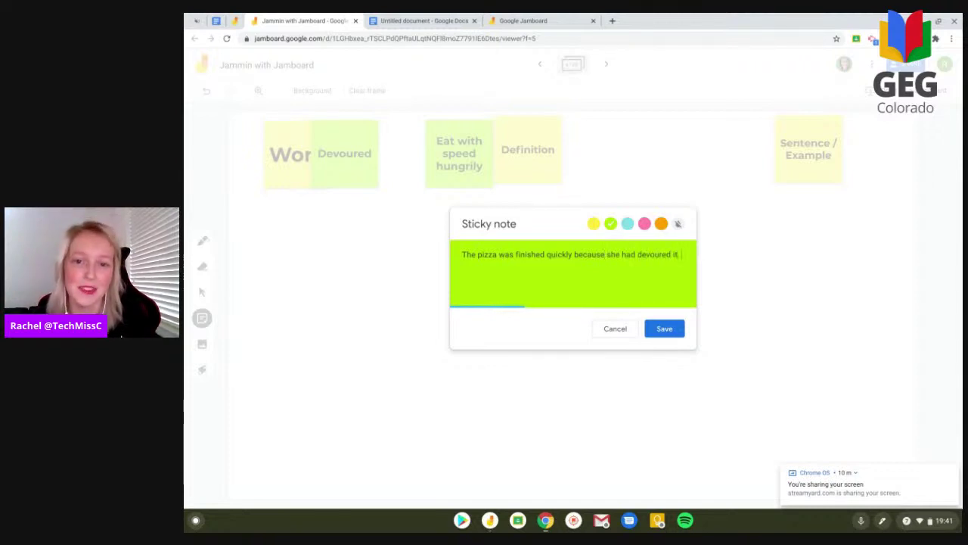
pyautogui.click(681, 328)
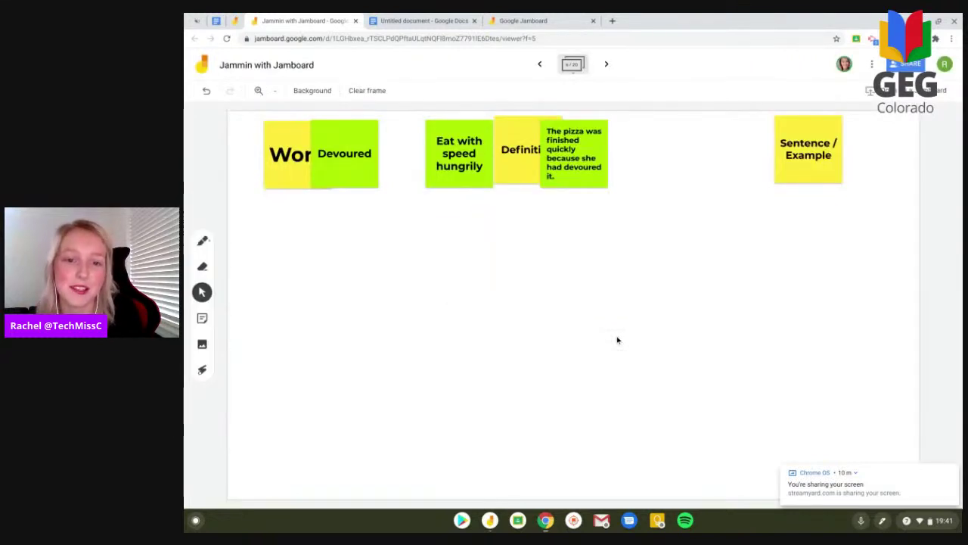
# - Move the three green notes beneath their matching headings, shifting the Word heading note slightly to the right
pyautogui.moveTo(574, 153); pyautogui.dragTo(816, 258)
pyautogui.moveTo(459, 153); pyautogui.dragTo(529, 254)
pyautogui.moveTo(288, 158)
pyautogui.mouseDown()
pyautogui.moveTo(284, 224)
pyautogui.moveTo(299, 158)
pyautogui.mouseUp()
pyautogui.moveTo(363, 158); pyautogui.dragTo(322, 237)
# - Enlarge the three green notes and adjust their positions so each sits clear beneath its heading
pyautogui.click(303, 233)
pyautogui.moveTo(338, 266); pyautogui.dragTo(446, 375)
pyautogui.click(530, 254)
pyautogui.moveTo(563, 289)
pyautogui.mouseDown()
pyautogui.moveTo(655, 380)
pyautogui.moveTo(547, 286)
pyautogui.mouseUp()
pyautogui.moveTo(816, 259); pyautogui.dragTo(740, 251)
pyautogui.click(740, 252)
pyautogui.moveTo(774, 285); pyautogui.dragTo(878, 390)
pyautogui.moveTo(821, 333); pyautogui.dragTo(832, 320)
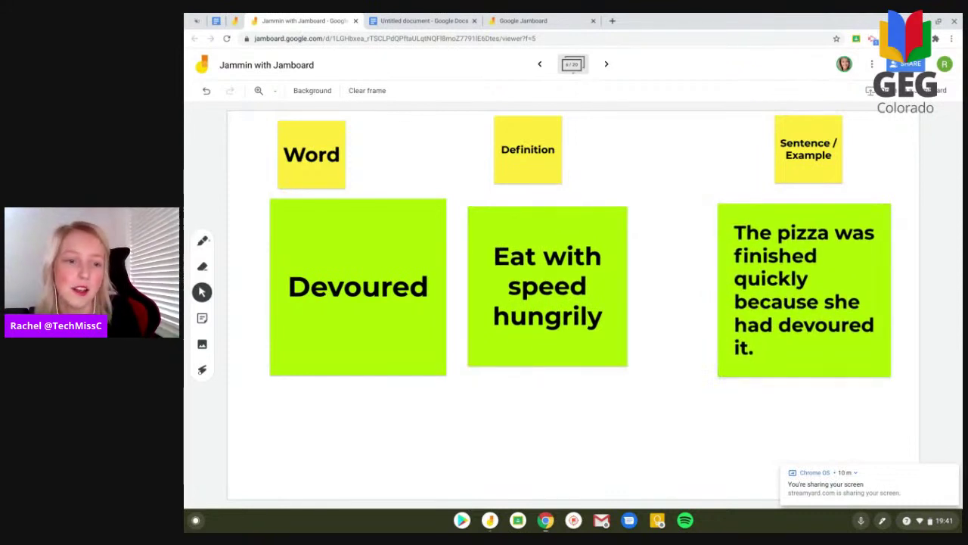
# - Point out the word, definition and example sentence notes with the laser pointer
pyautogui.click(202, 369)
pyautogui.moveTo(274, 235)
pyautogui.mouseDown()
pyautogui.moveTo(443, 265)
pyautogui.moveTo(265, 297)
pyautogui.mouseUp()
pyautogui.moveTo(477, 233)
pyautogui.mouseDown()
pyautogui.moveTo(538, 221)
pyautogui.moveTo(469, 250)
pyautogui.moveTo(496, 232)
pyautogui.mouseUp()
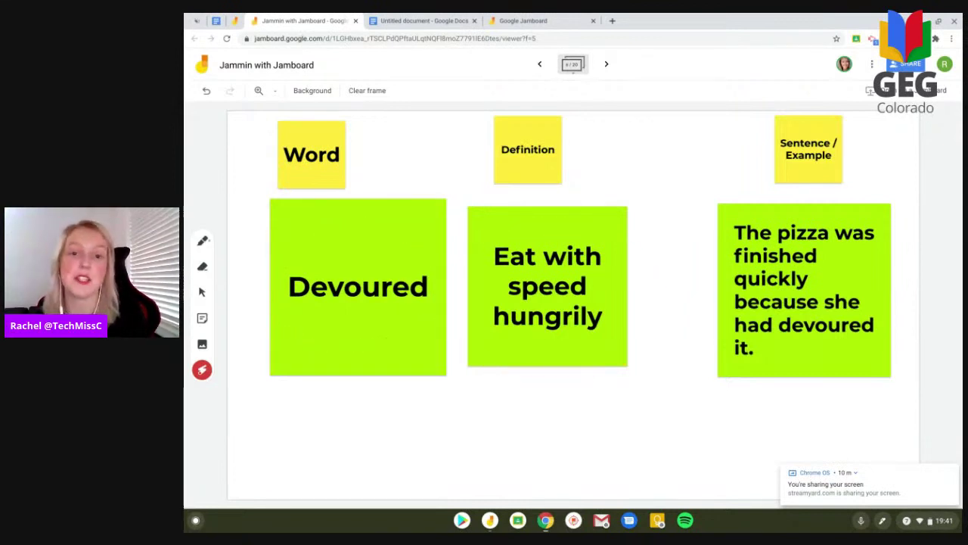
pyautogui.moveTo(756, 200)
pyautogui.mouseDown()
pyautogui.moveTo(698, 363)
pyautogui.moveTo(745, 204)
pyautogui.mouseUp()
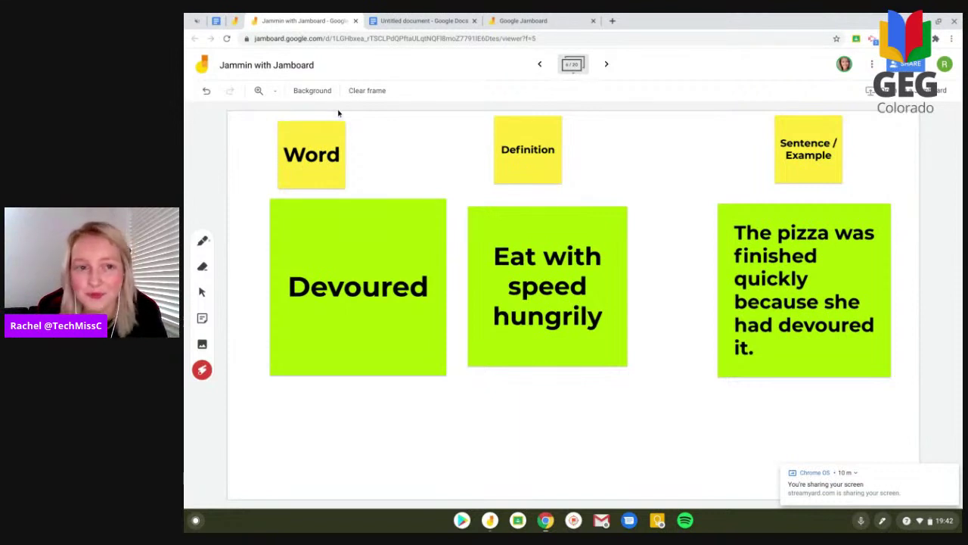
# - Show the background choices for the vocabulary frame
pyautogui.click(326, 92)
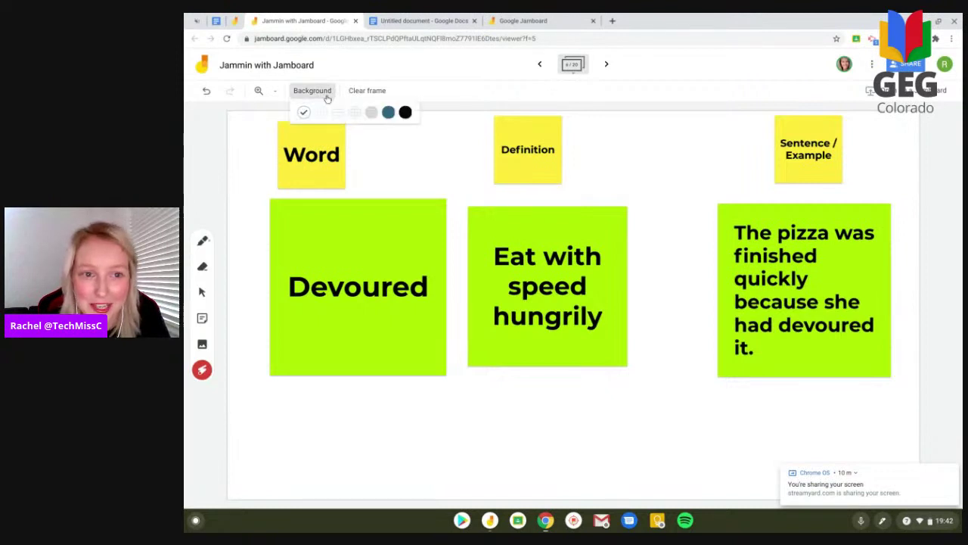
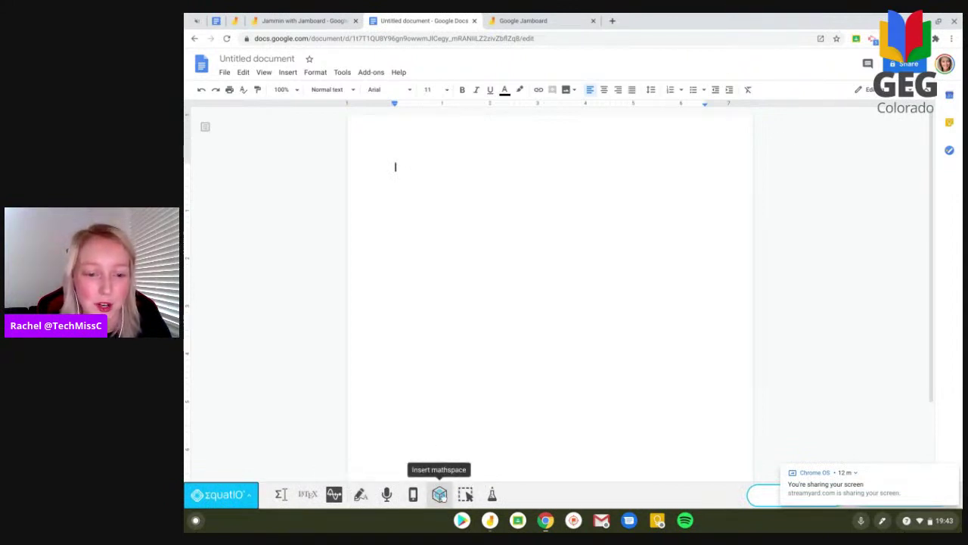
# - Open an EquatIO mathspace from the Google Docs document and place a Tangram in the canvas's upper left area
pyautogui.click(439, 494)
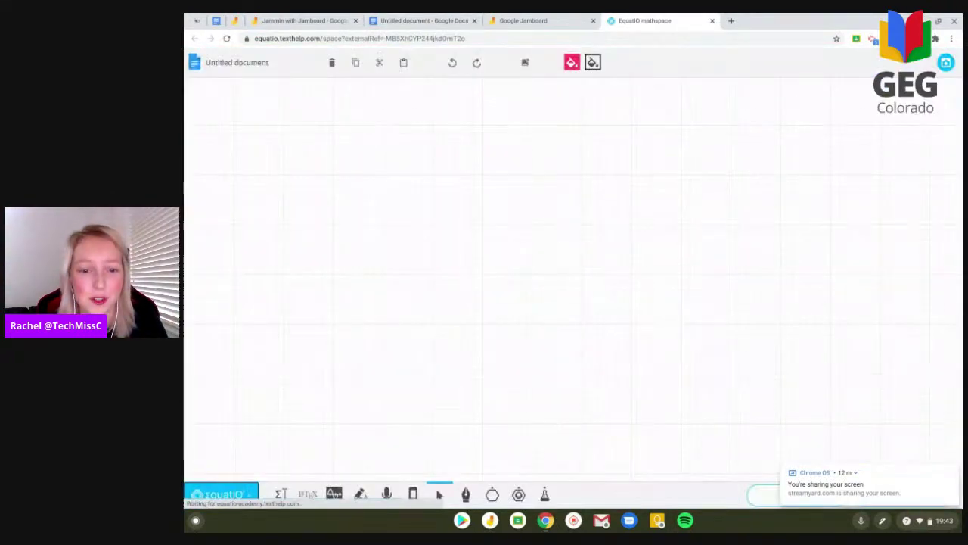
pyautogui.click(492, 494)
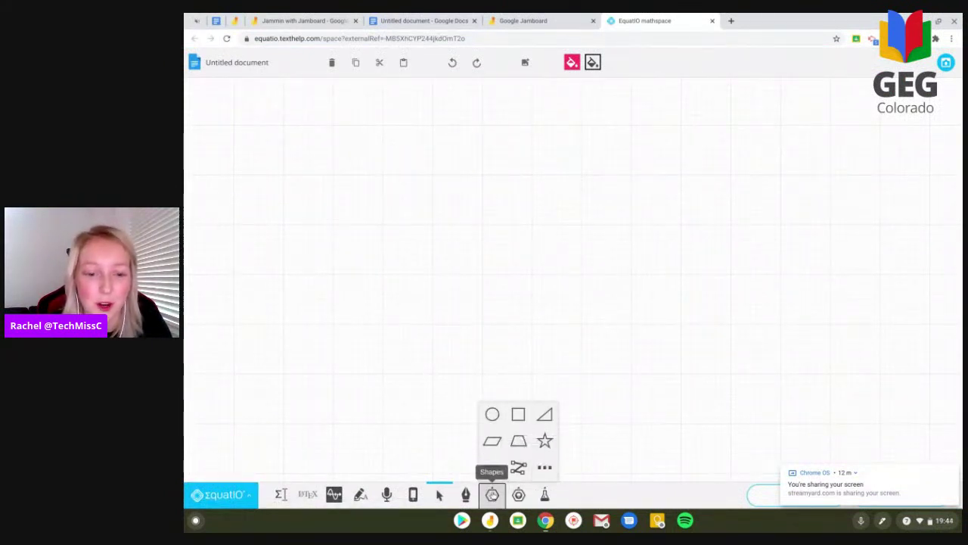
pyautogui.click(545, 465)
pyautogui.scroll(-5, 536, 427)
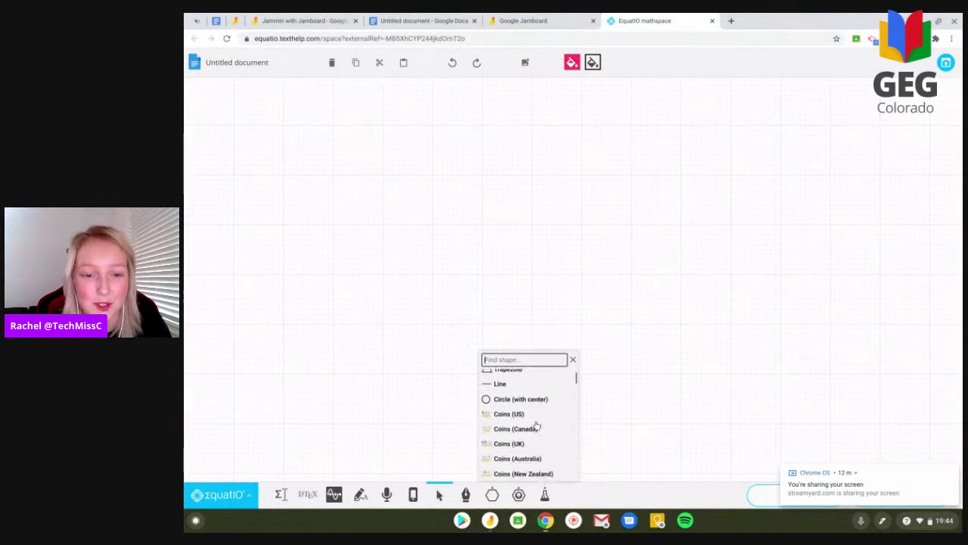
pyautogui.scroll(-2, 536, 426)
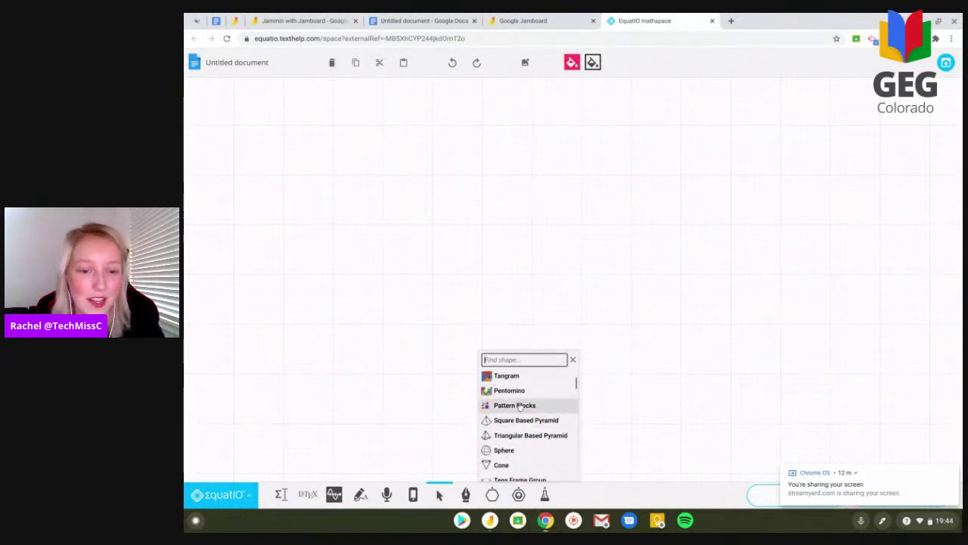
pyautogui.click(511, 377)
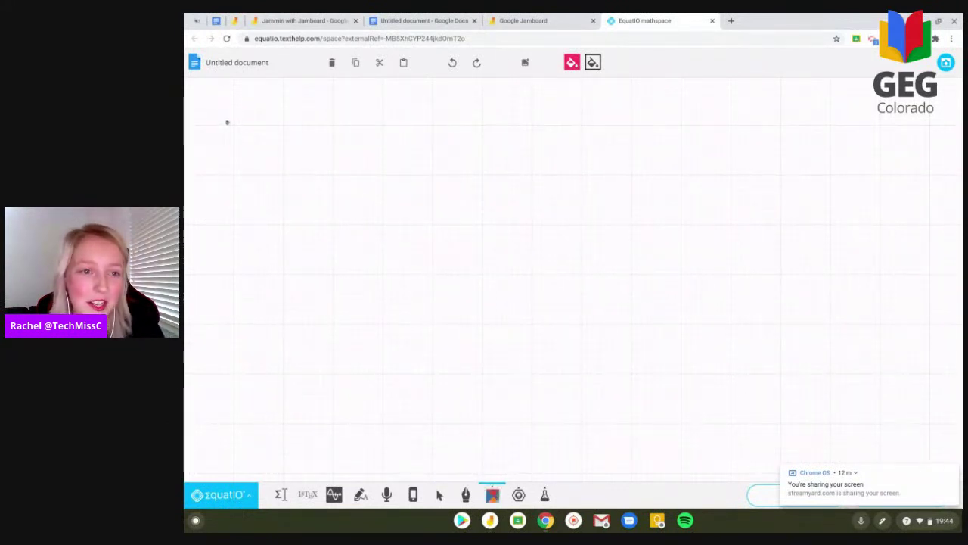
pyautogui.click(227, 122)
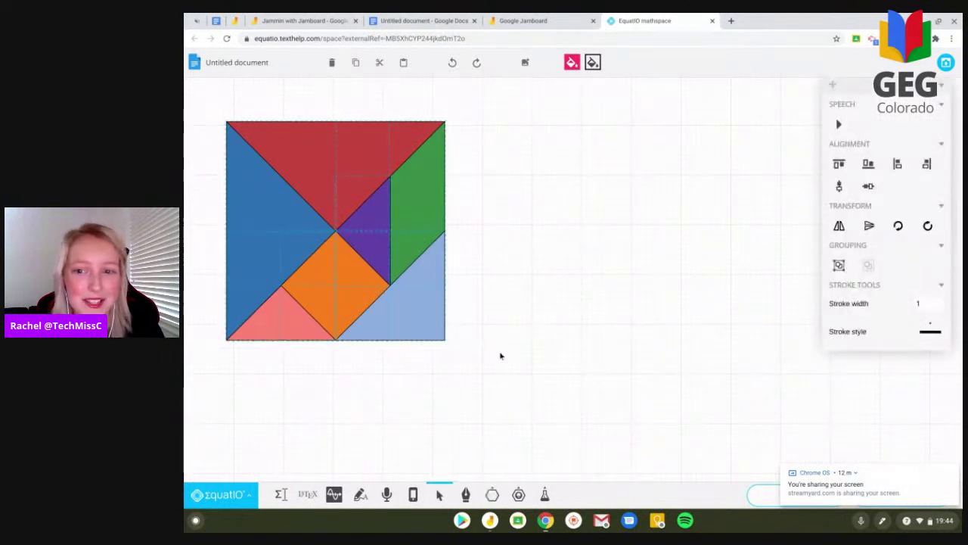
pyautogui.click(499, 354)
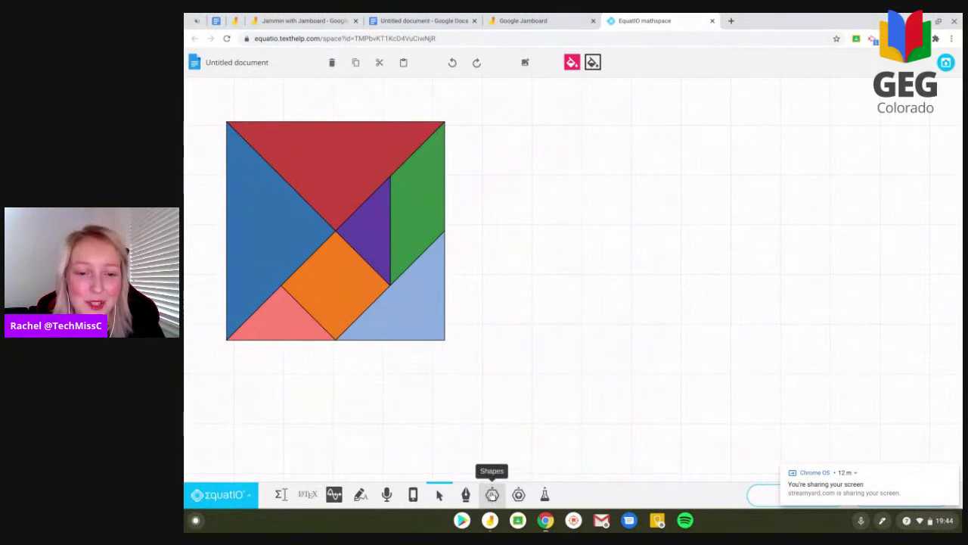
# - Browse the full shape library and draw a Fraction Bar (9 Segments) to the right of the tangram
pyautogui.click(546, 468)
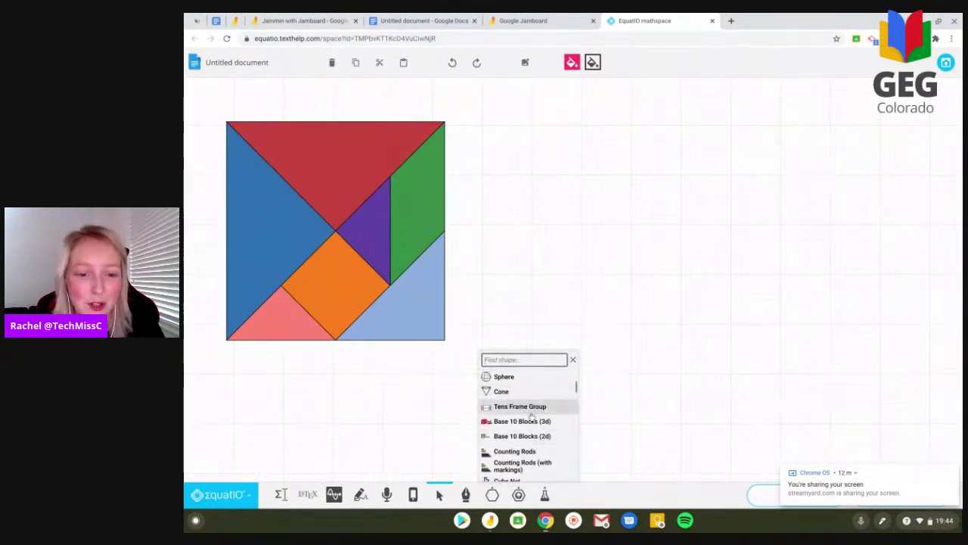
pyautogui.scroll(1, 529, 425)
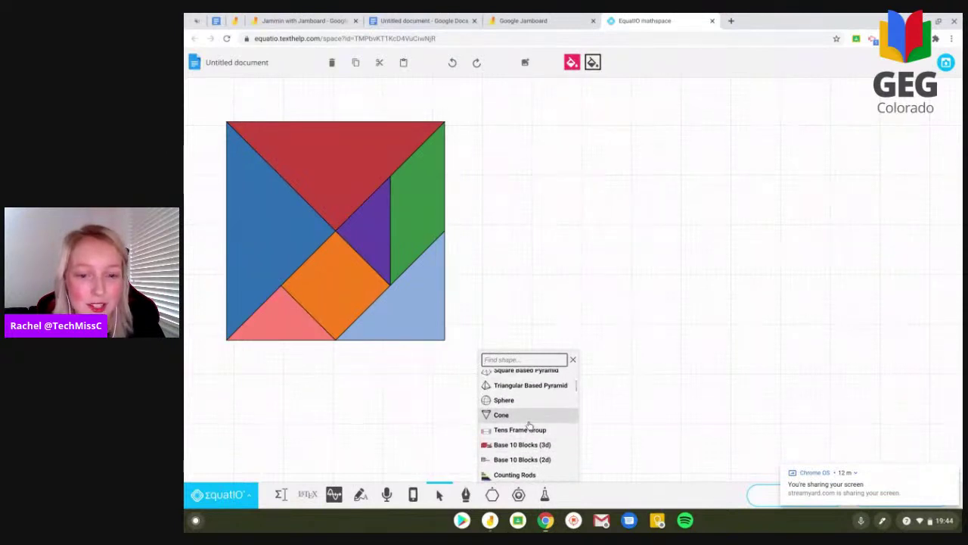
pyautogui.scroll(3, 529, 425)
pyautogui.scroll(-10, 525, 415)
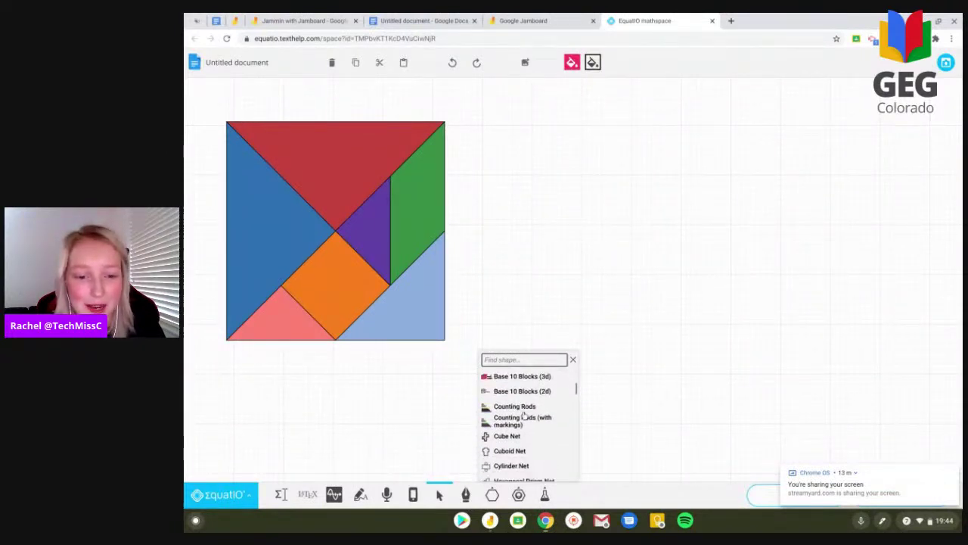
pyautogui.scroll(3, 529, 408)
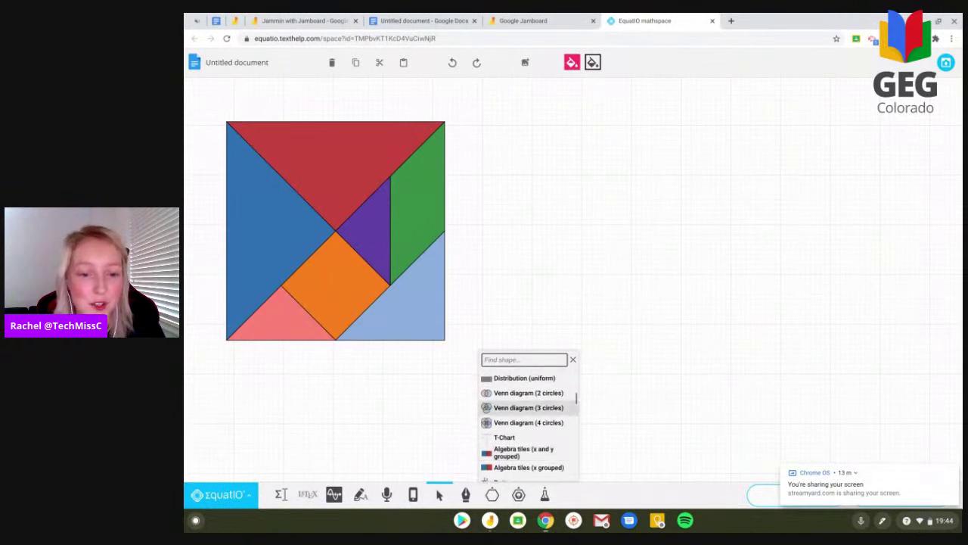
pyautogui.scroll(-10, 529, 409)
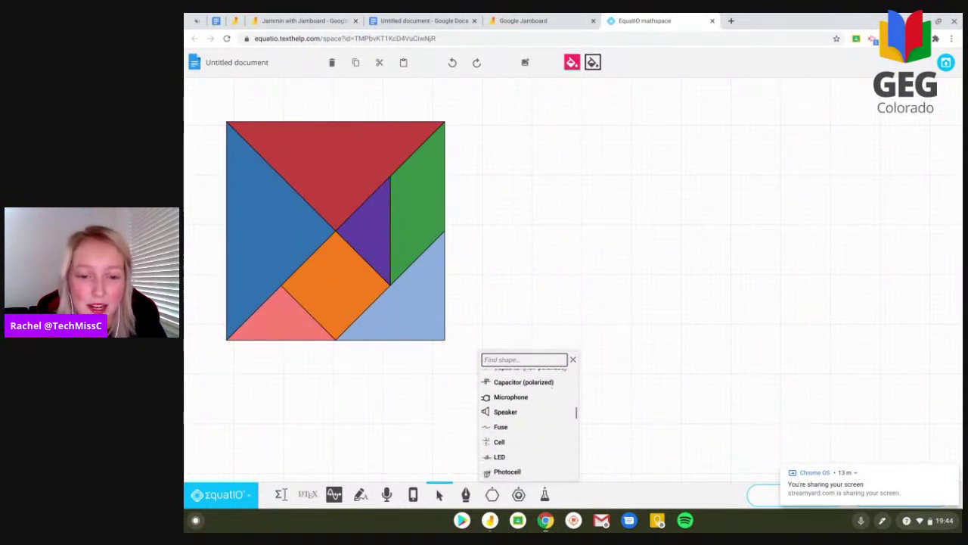
pyautogui.scroll(-15, 529, 412)
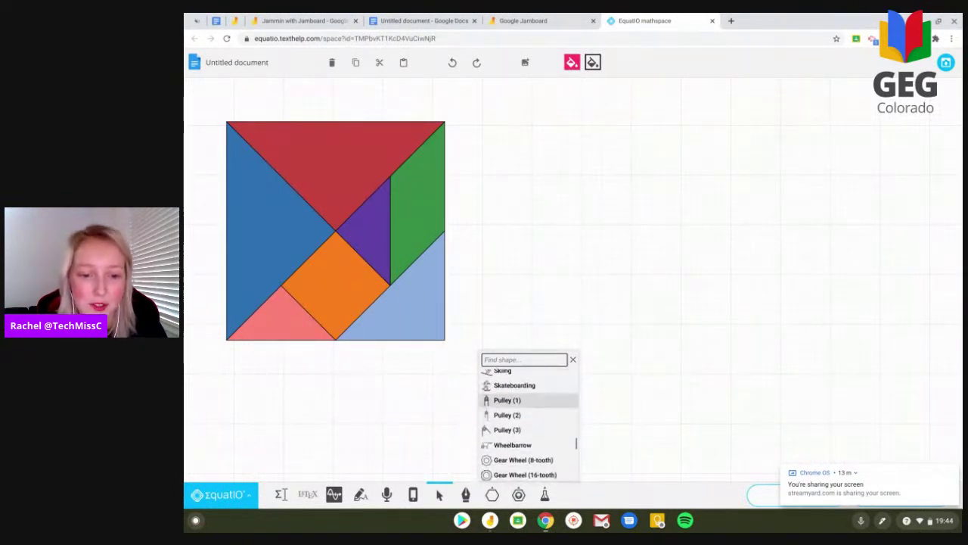
pyautogui.scroll(-20, 528, 412)
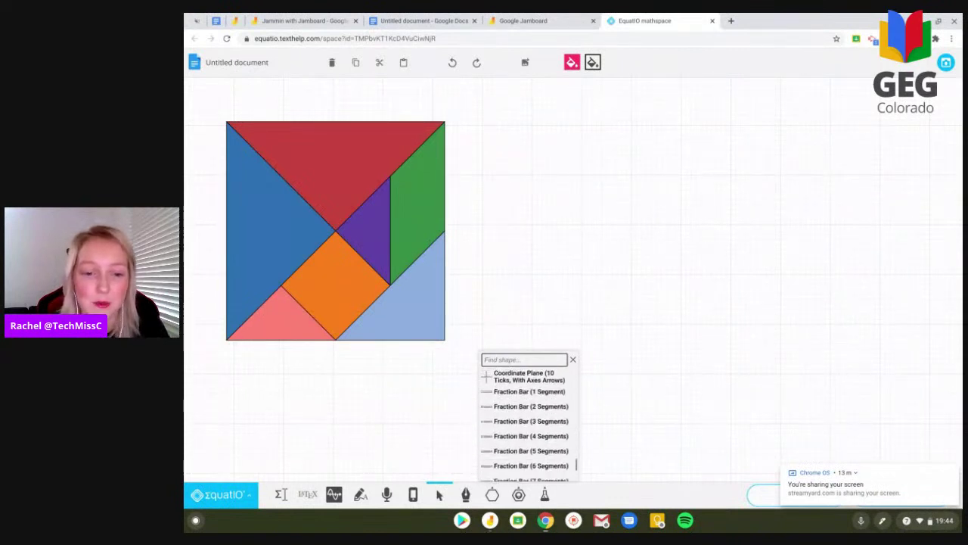
pyautogui.scroll(-2, 528, 423)
pyautogui.scroll(5, 524, 436)
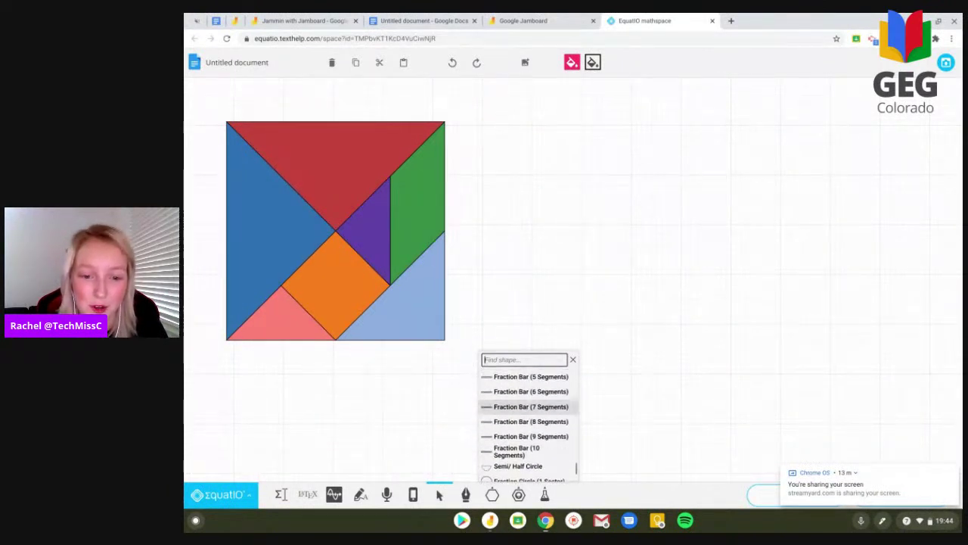
pyautogui.click(523, 437)
pyautogui.moveTo(482, 150); pyautogui.dragTo(867, 268)
pyautogui.click(798, 155)
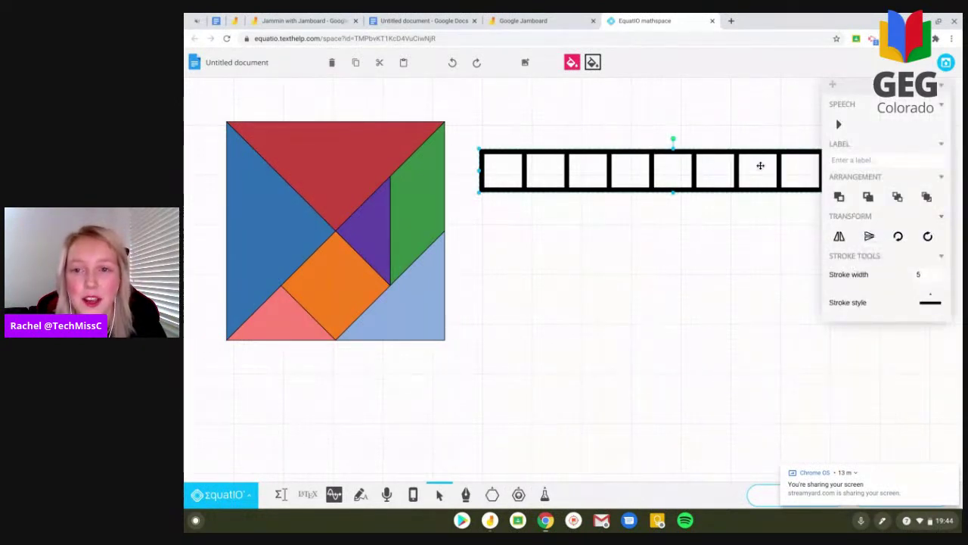
pyautogui.click(761, 164)
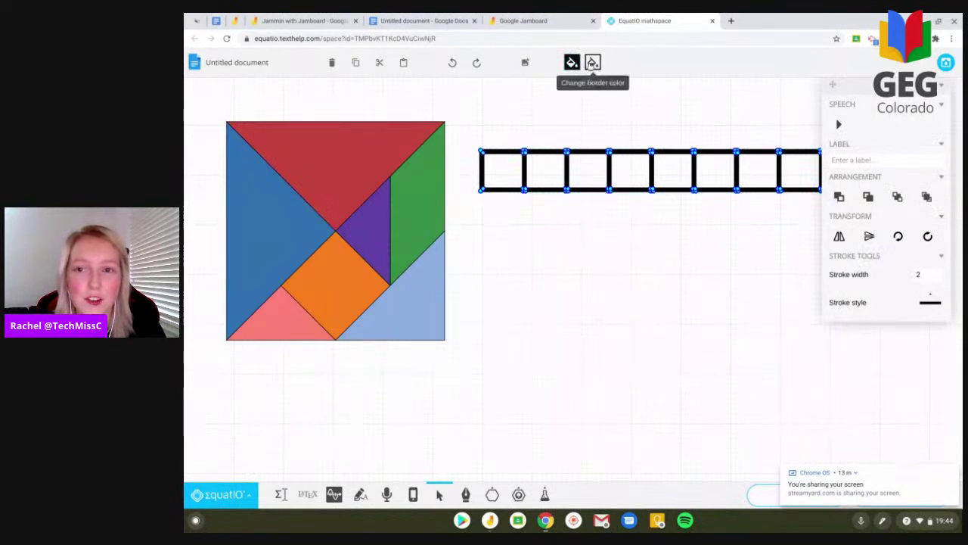
pyautogui.click(704, 210)
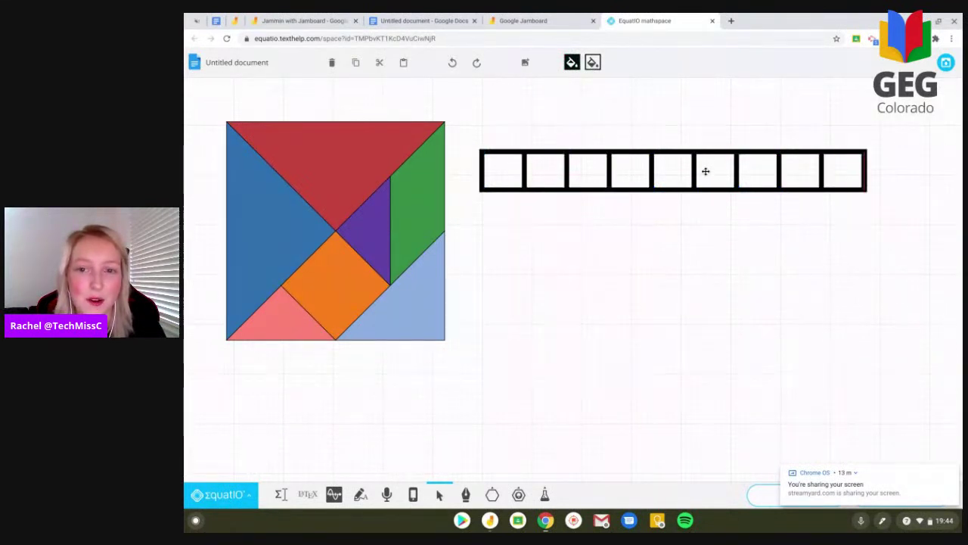
pyautogui.click(704, 170)
pyautogui.click(749, 213)
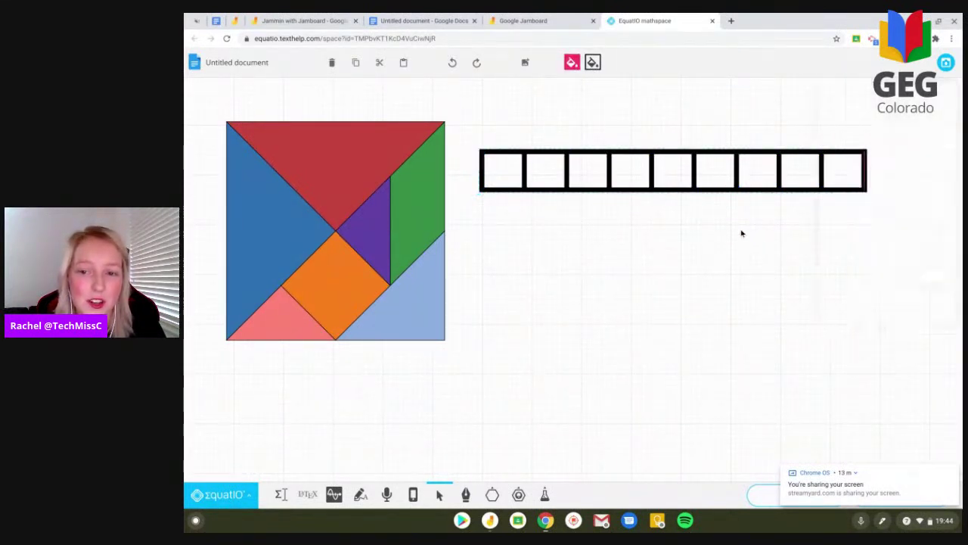
# - Draw a Fraction Circle (6 Sectors) and position it beneath the fraction bar, beside the tangram
pyautogui.click(492, 496)
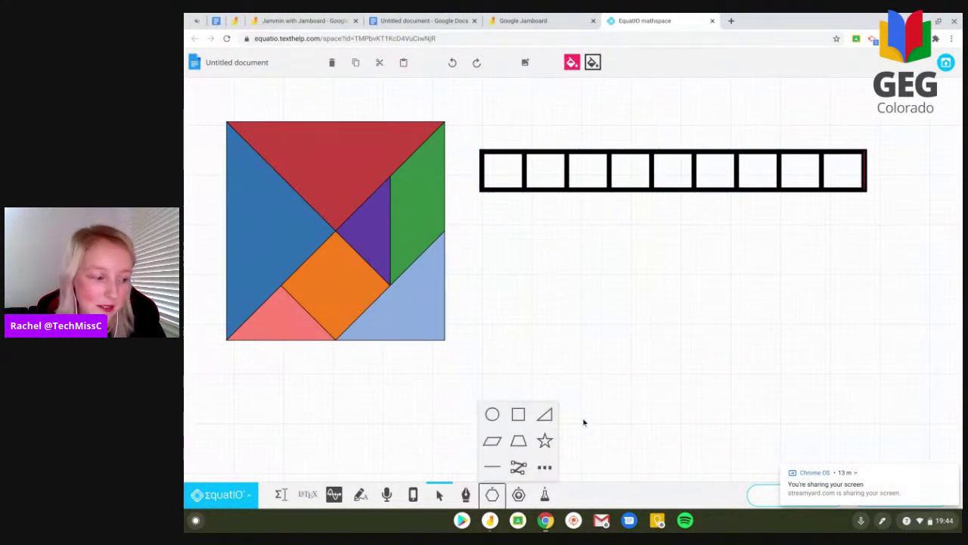
pyautogui.click(545, 465)
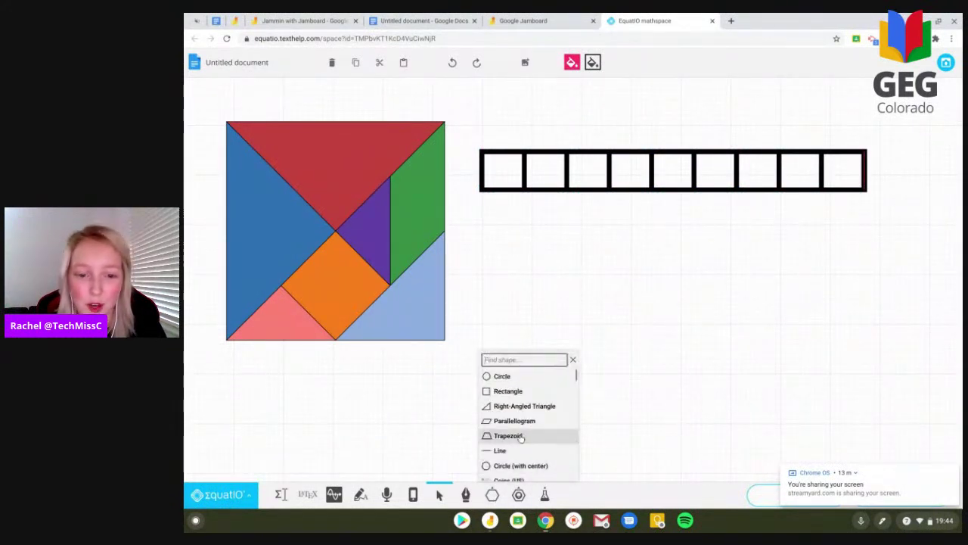
pyautogui.scroll(-10, 519, 432)
pyautogui.scroll(-10, 518, 432)
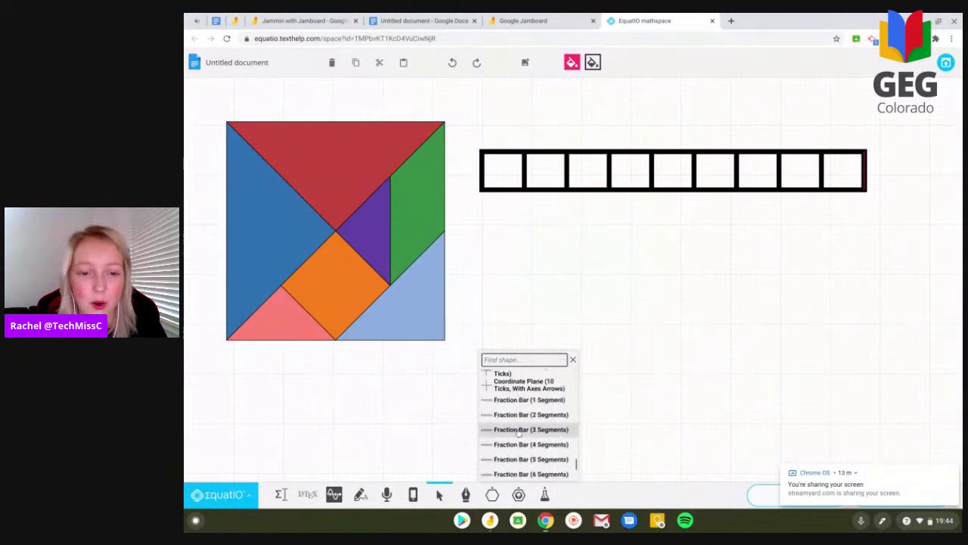
pyautogui.scroll(-5, 511, 424)
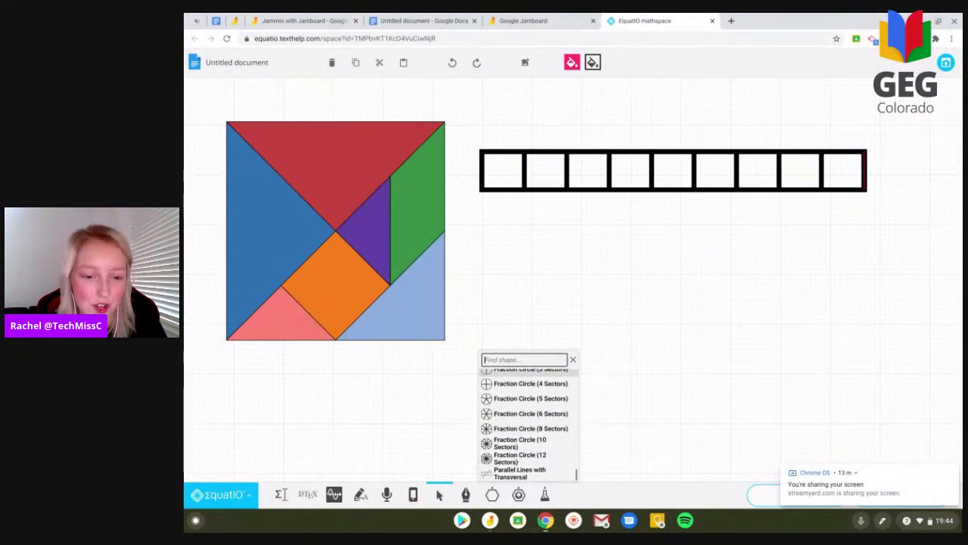
pyautogui.click(511, 420)
pyautogui.moveTo(531, 239); pyautogui.dragTo(813, 432)
pyautogui.moveTo(678, 302); pyautogui.dragTo(641, 276)
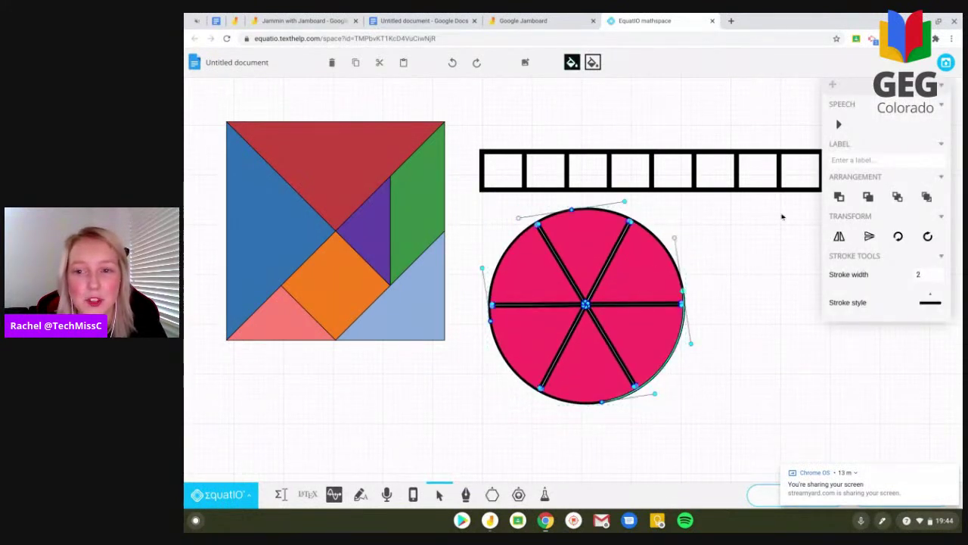
pyautogui.click(782, 216)
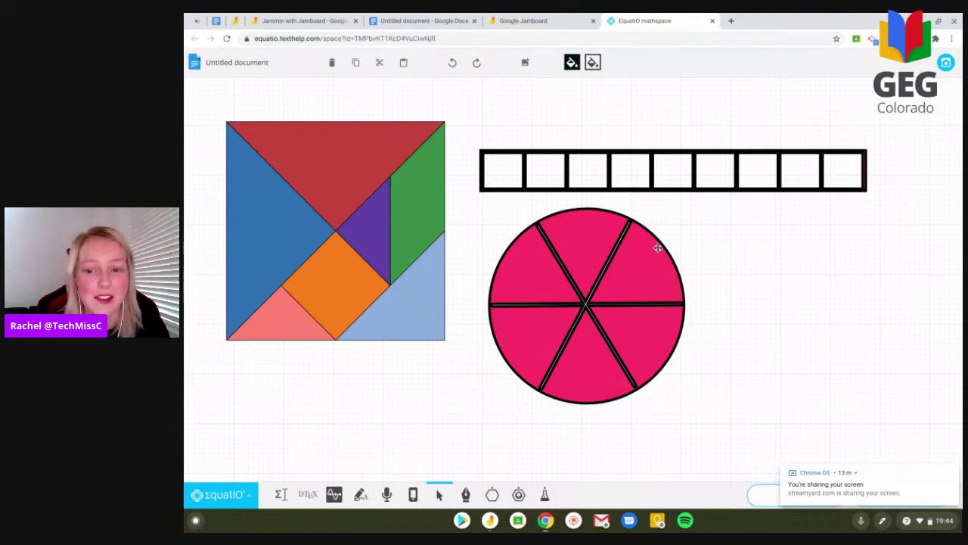
# - Insert the finished mathspace shapes into the Google Docs document and copy the inserted image
pyautogui.click(946, 62)
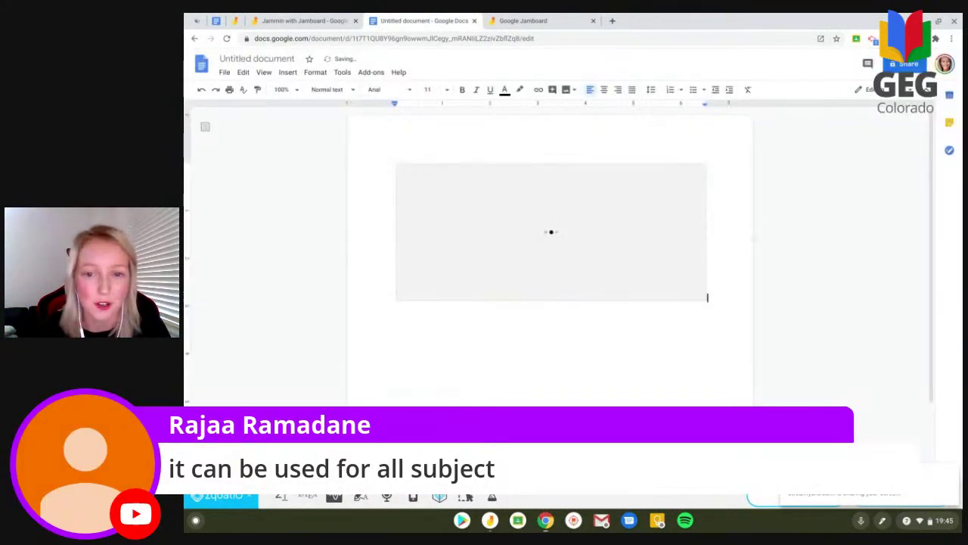
pyautogui.click(609, 282)
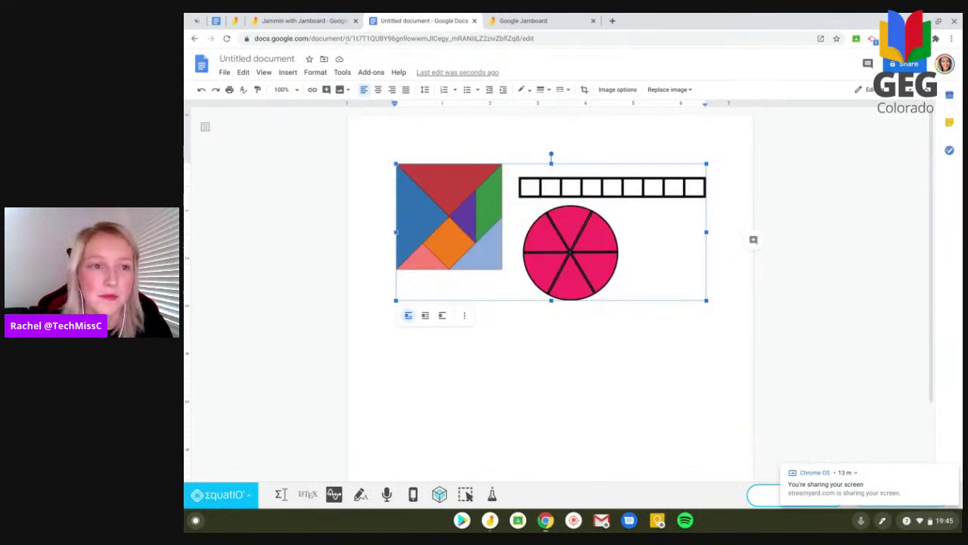
# - Switch to the Jamboard and paste the shapes image on the EquatIO frame, positioning it below the fraction examples and enlarging it
pyautogui.click(318, 21)
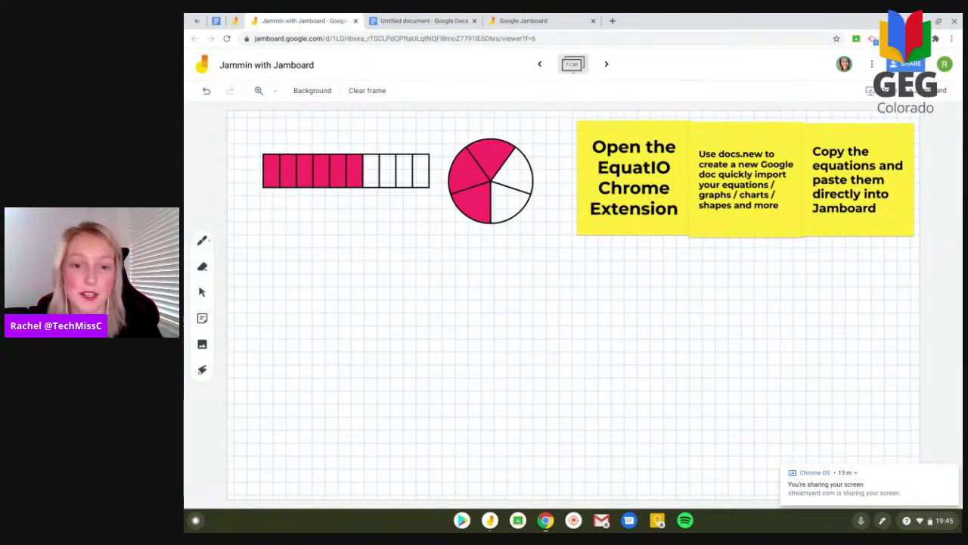
pyautogui.hotkey('ctrl', 'v')
pyautogui.moveTo(558, 335); pyautogui.dragTo(398, 341)
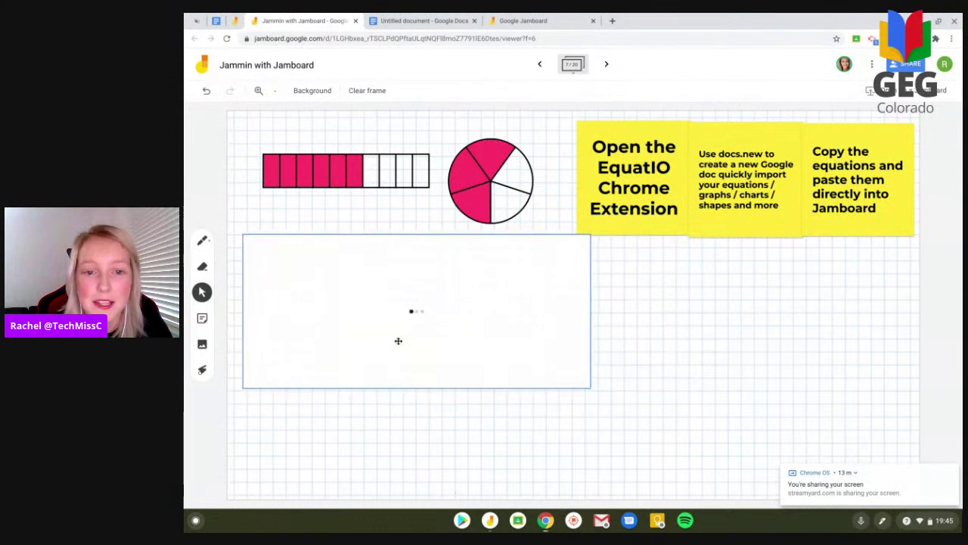
pyautogui.moveTo(590, 388); pyautogui.dragTo(658, 447)
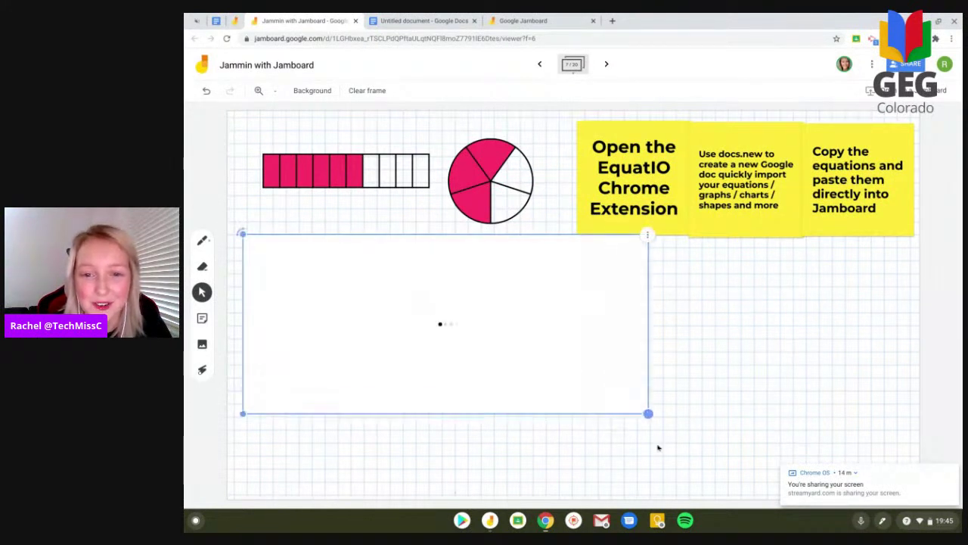
pyautogui.moveTo(689, 391); pyautogui.dragTo(691, 410)
pyautogui.click(785, 395)
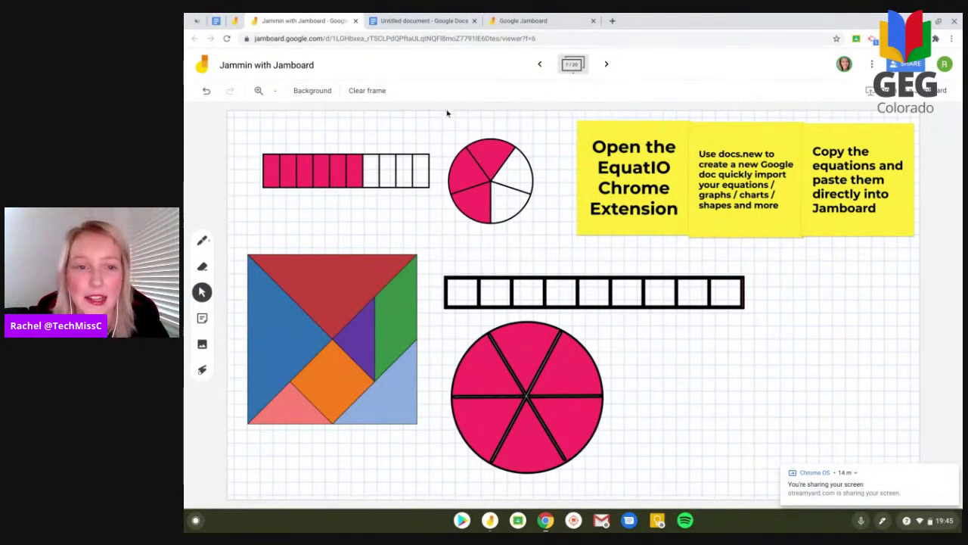
# - Go to the unifix block frame and move three green hundred blocks from the stack into a row beside it
pyautogui.click(608, 65)
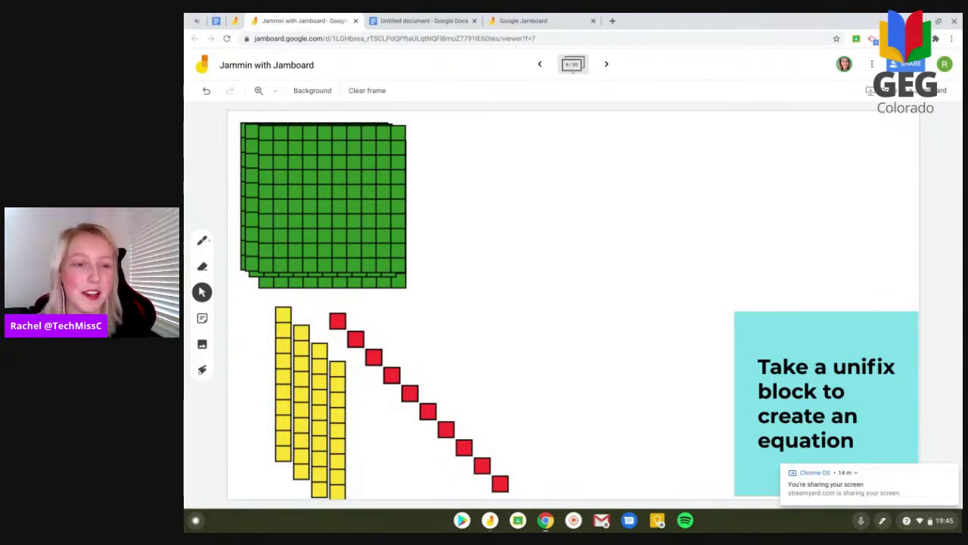
pyautogui.moveTo(333, 200); pyautogui.dragTo(479, 202)
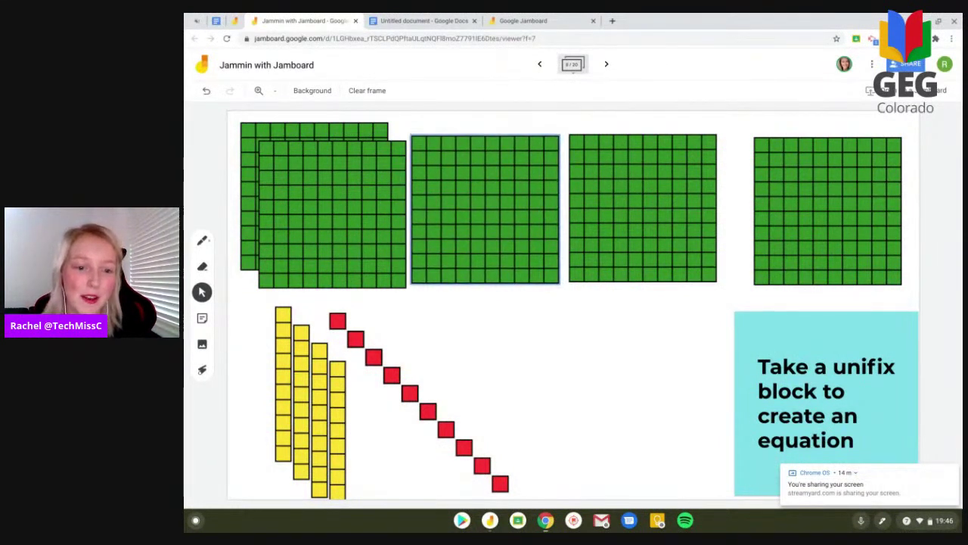
# - Move two red unit blocks and two yellow ten rods into the empty area beneath the row of green blocks
pyautogui.moveTo(392, 373); pyautogui.dragTo(607, 323)
pyautogui.moveTo(319, 420); pyautogui.dragTo(566, 387)
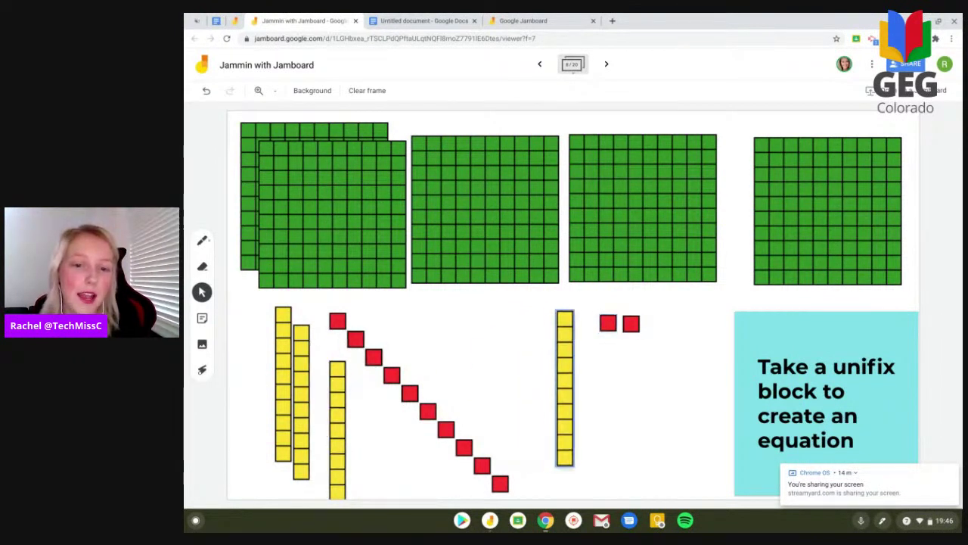
pyautogui.moveTo(337, 424); pyautogui.dragTo(533, 371)
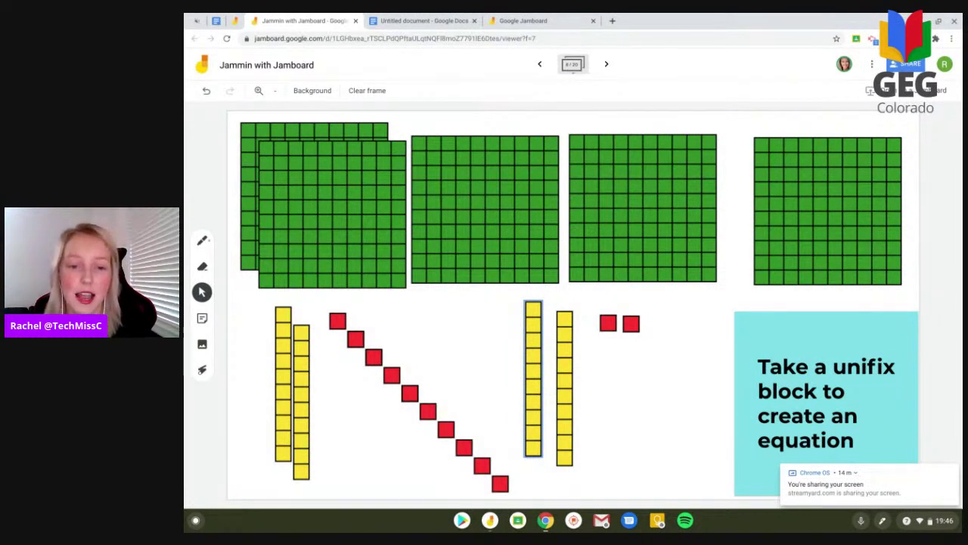
# - Duplicate the most recently moved yellow ten rod and place the copy beside it as a third rod
pyautogui.rightClick(531, 454)
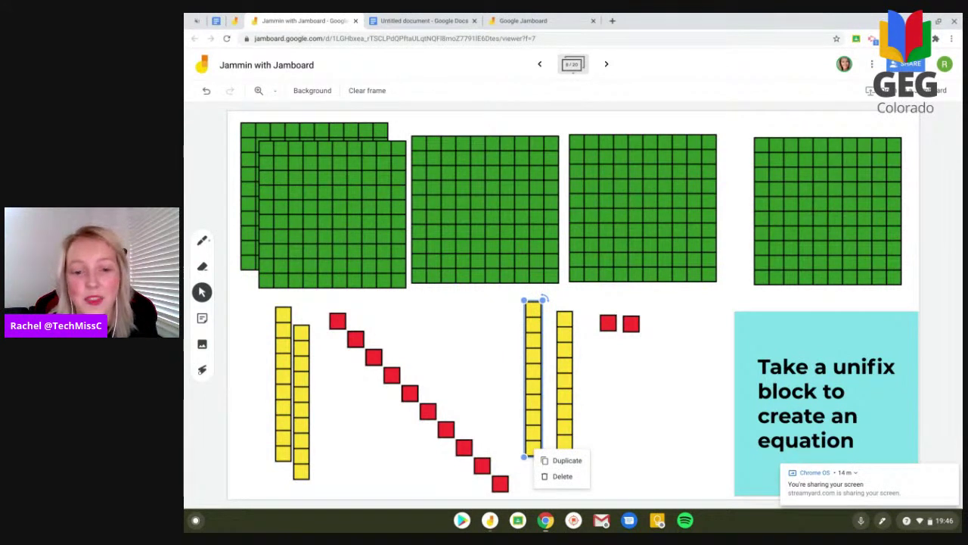
pyautogui.click(566, 459)
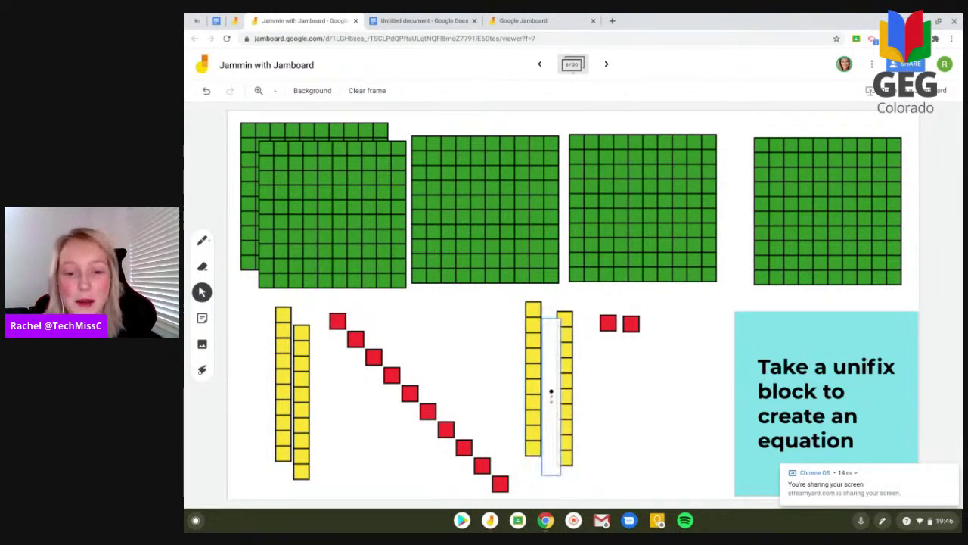
pyautogui.moveTo(561, 452); pyautogui.dragTo(496, 452)
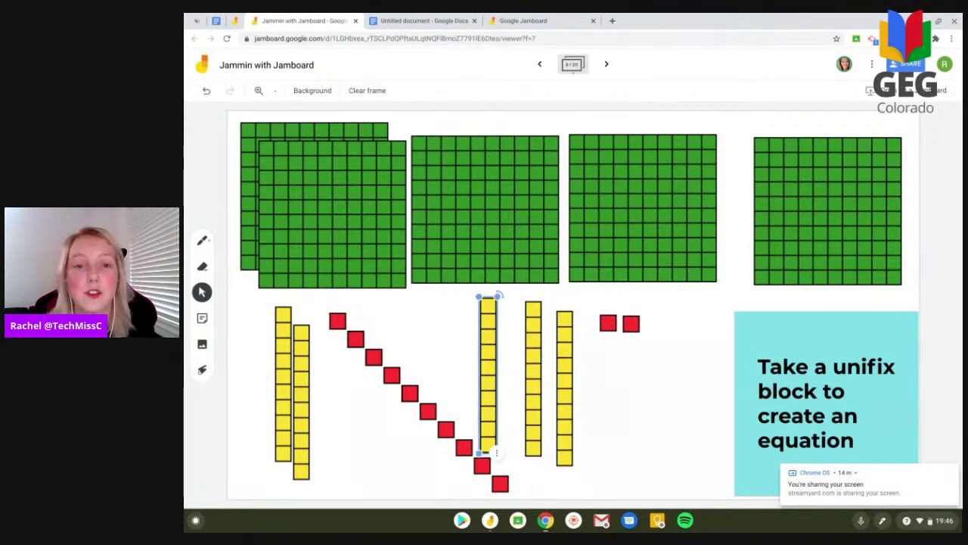
pyautogui.press('Escape')
# - Shift the front green hundred block of the stack slightly sideways and advance to the Book talks frame
pyautogui.moveTo(333, 213)
pyautogui.mouseDown()
pyautogui.moveTo(499, 234)
pyautogui.moveTo(644, 204)
pyautogui.moveTo(351, 216)
pyautogui.mouseUp()
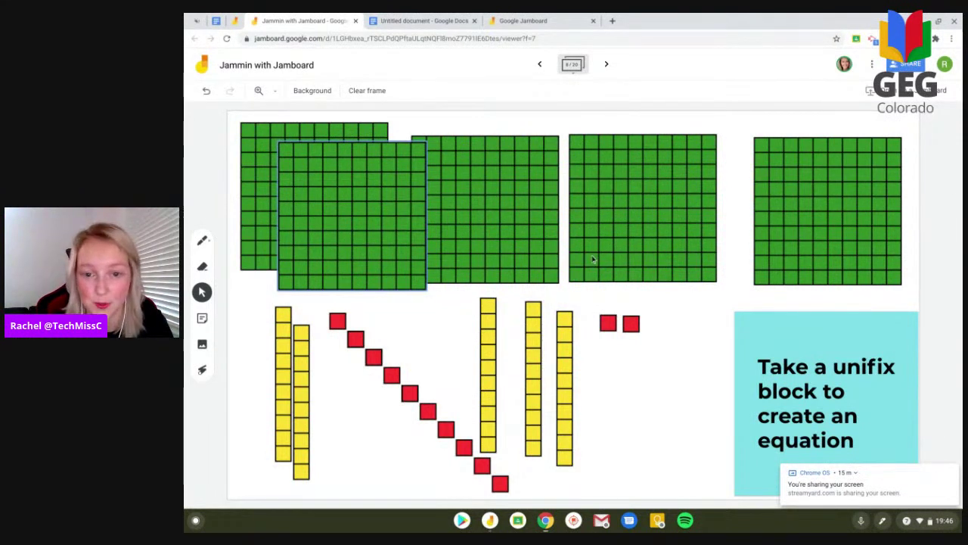
pyautogui.click(606, 65)
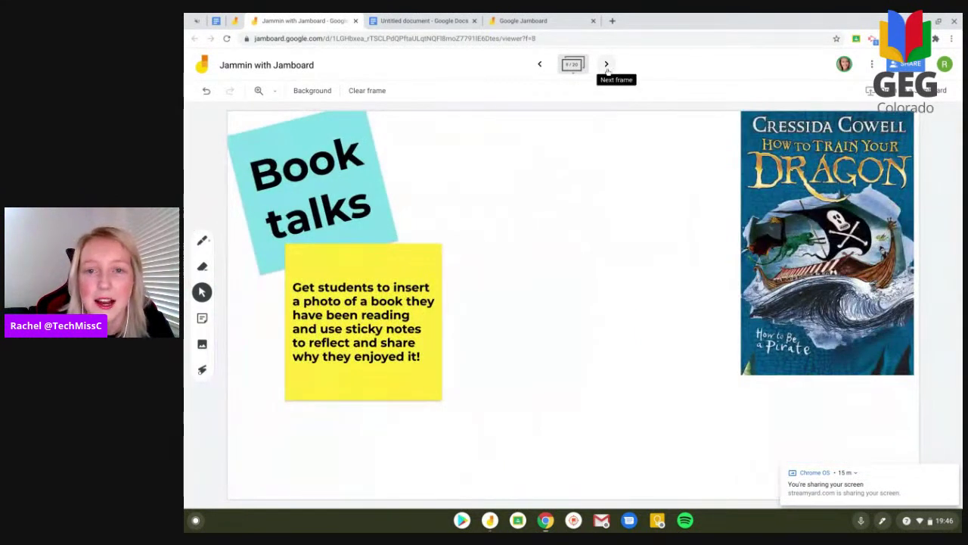
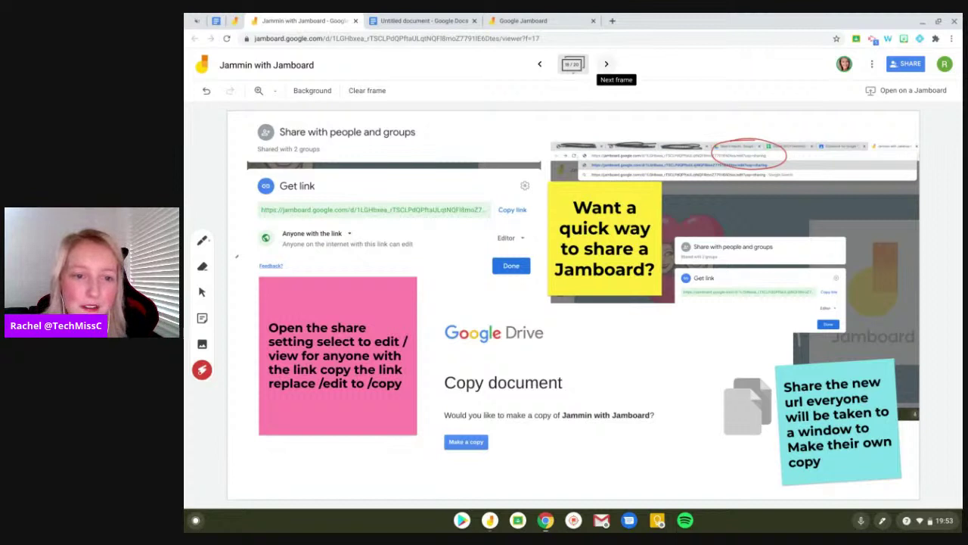
# - Point out the link settings, the circled URL, the pink instruction note and the Google Drive copy prompt with the laser on the sharing frame
pyautogui.moveTo(257, 144)
pyautogui.mouseDown()
pyautogui.moveTo(469, 139)
pyautogui.moveTo(318, 276)
pyautogui.moveTo(393, 129)
pyautogui.mouseUp()
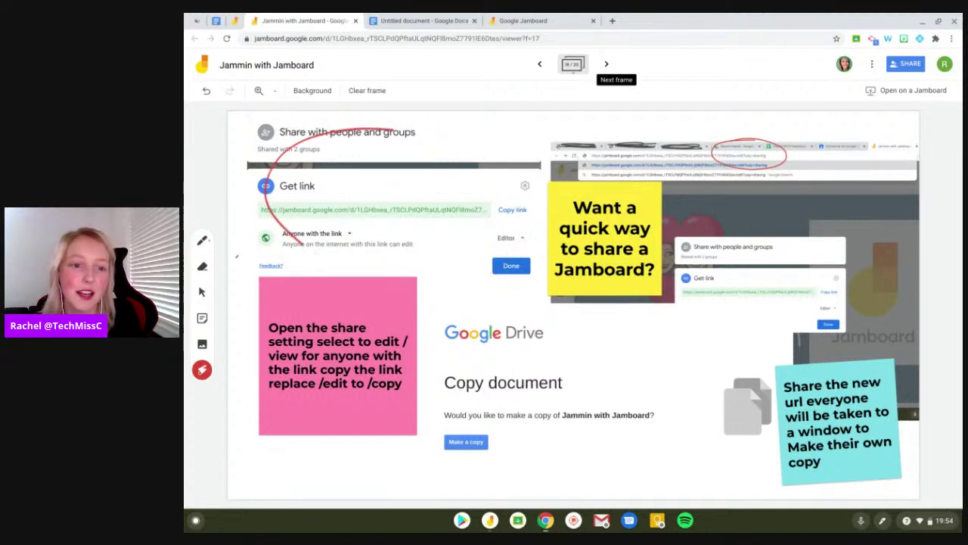
pyautogui.moveTo(296, 219)
pyautogui.mouseDown()
pyautogui.moveTo(265, 236)
pyautogui.moveTo(301, 222)
pyautogui.mouseUp()
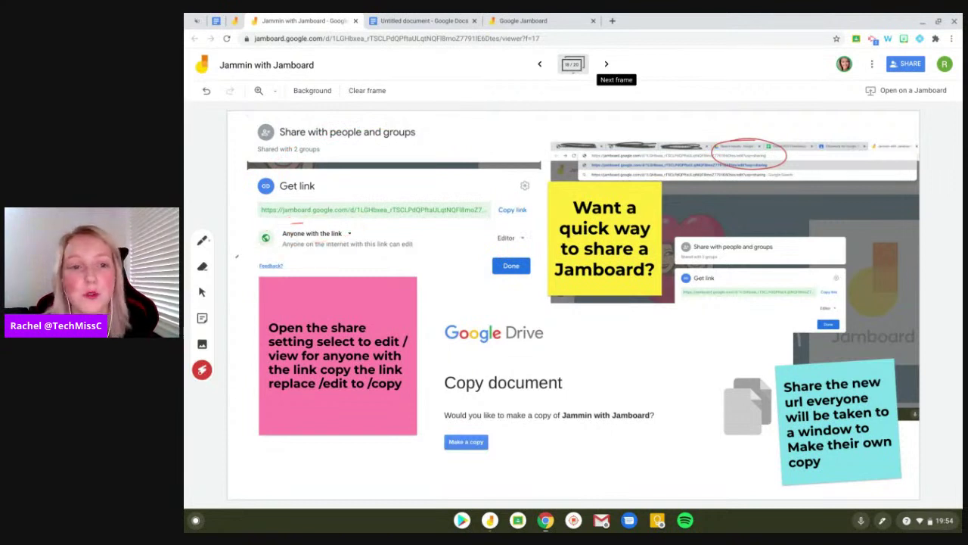
pyautogui.moveTo(483, 232)
pyautogui.mouseDown()
pyautogui.moveTo(473, 259)
pyautogui.moveTo(492, 219)
pyautogui.mouseUp()
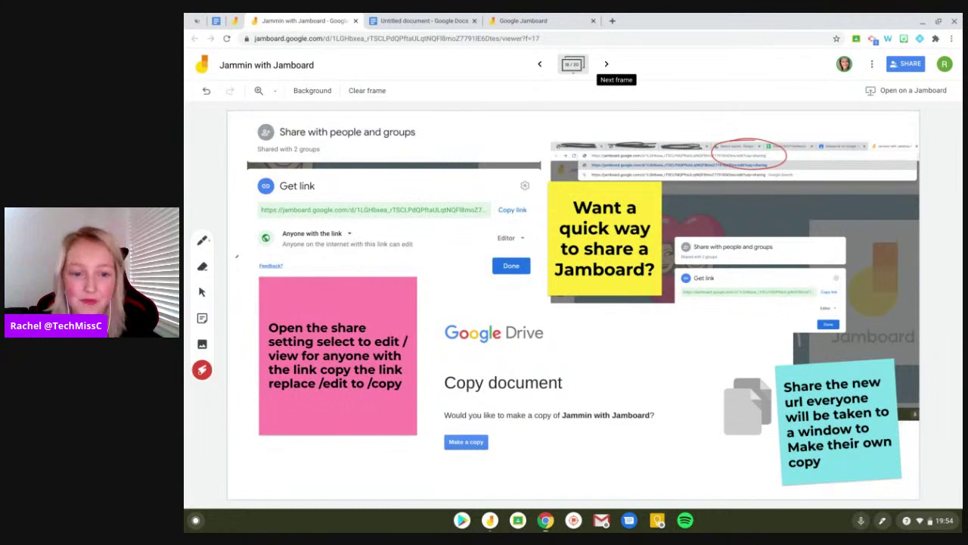
pyautogui.moveTo(582, 136)
pyautogui.mouseDown()
pyautogui.moveTo(809, 155)
pyautogui.moveTo(567, 181)
pyautogui.moveTo(756, 113)
pyautogui.moveTo(598, 139)
pyautogui.moveTo(714, 194)
pyautogui.moveTo(690, 132)
pyautogui.mouseUp()
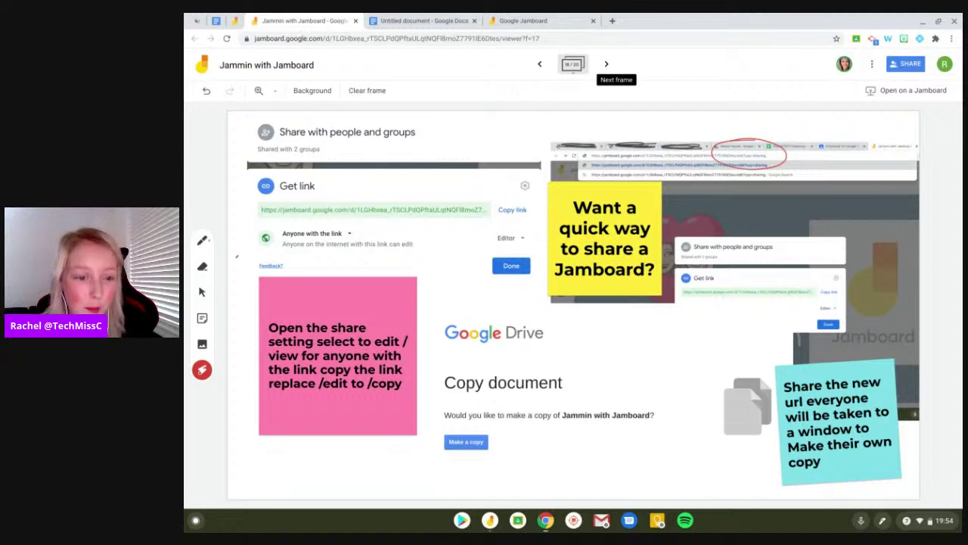
pyautogui.moveTo(253, 318)
pyautogui.mouseDown()
pyautogui.moveTo(401, 261)
pyautogui.moveTo(247, 372)
pyautogui.moveTo(331, 262)
pyautogui.mouseUp()
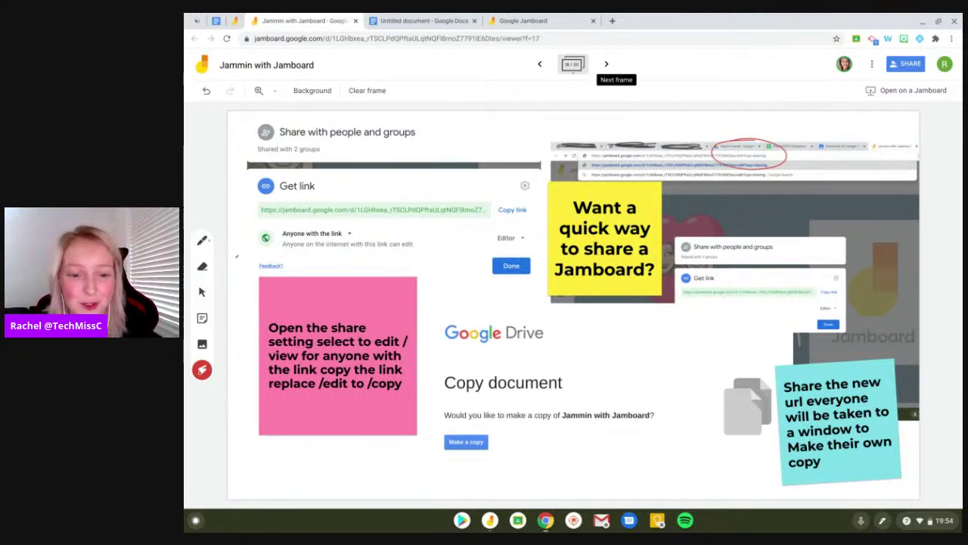
pyautogui.moveTo(445, 332)
pyautogui.mouseDown()
pyautogui.moveTo(771, 368)
pyautogui.moveTo(437, 450)
pyautogui.moveTo(447, 327)
pyautogui.mouseUp()
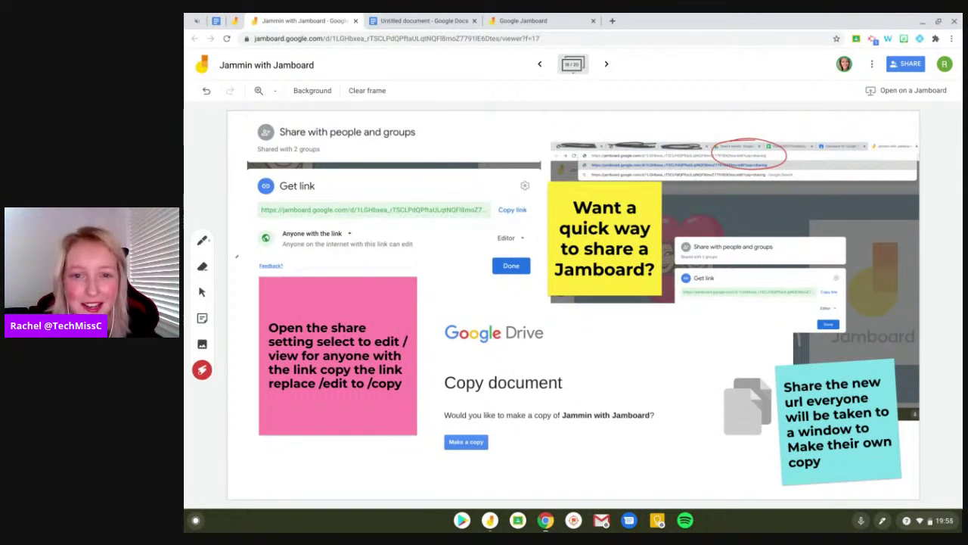
# - Switch to the Get Jammin with Jamboard document and review its tips, session notes, comparison link and group tables
pyautogui.click(214, 23)
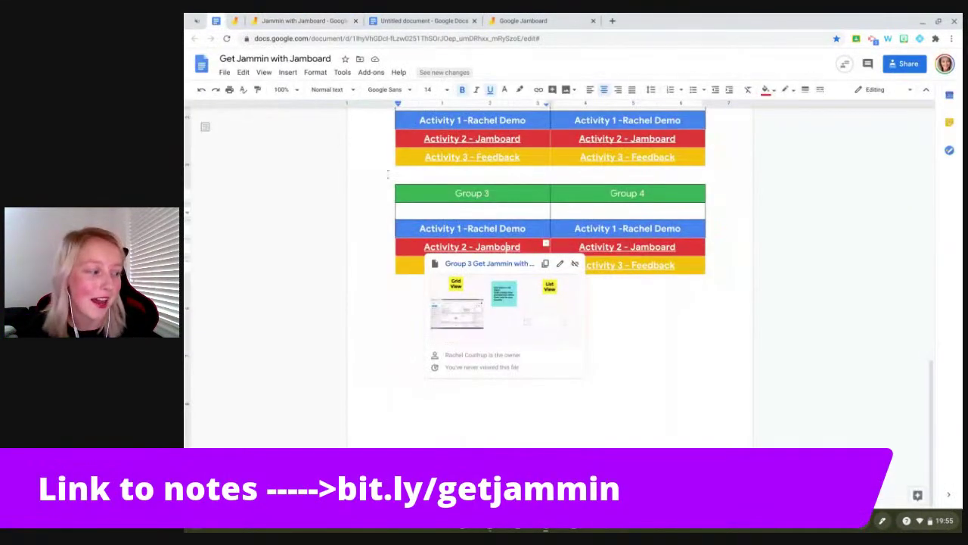
pyautogui.scroll(15, 440, 240)
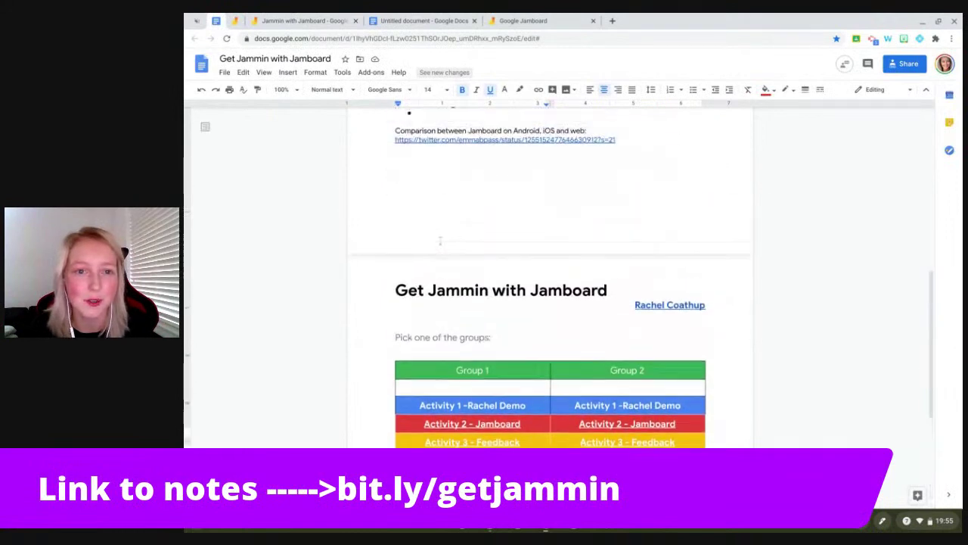
pyautogui.scroll(-3, 550, 280)
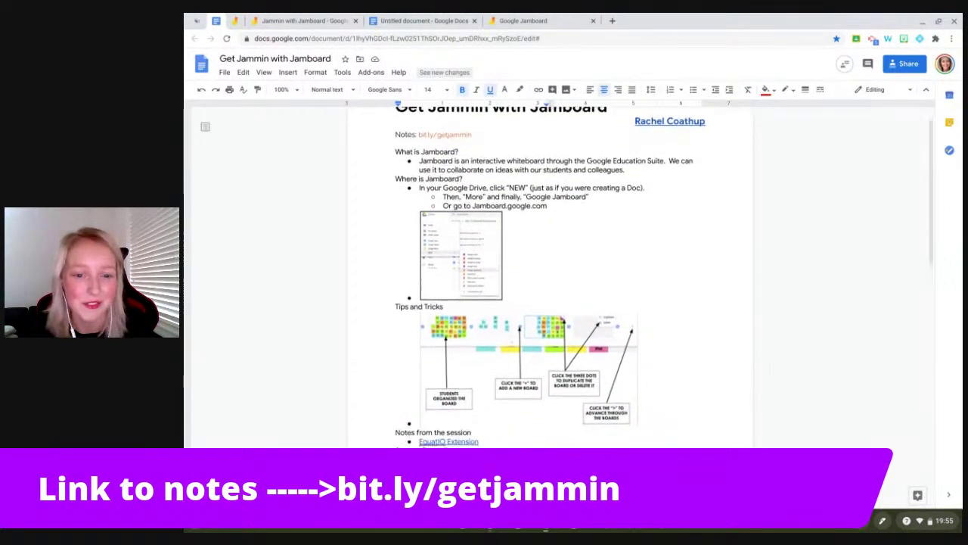
pyautogui.scroll(-5, 550, 280)
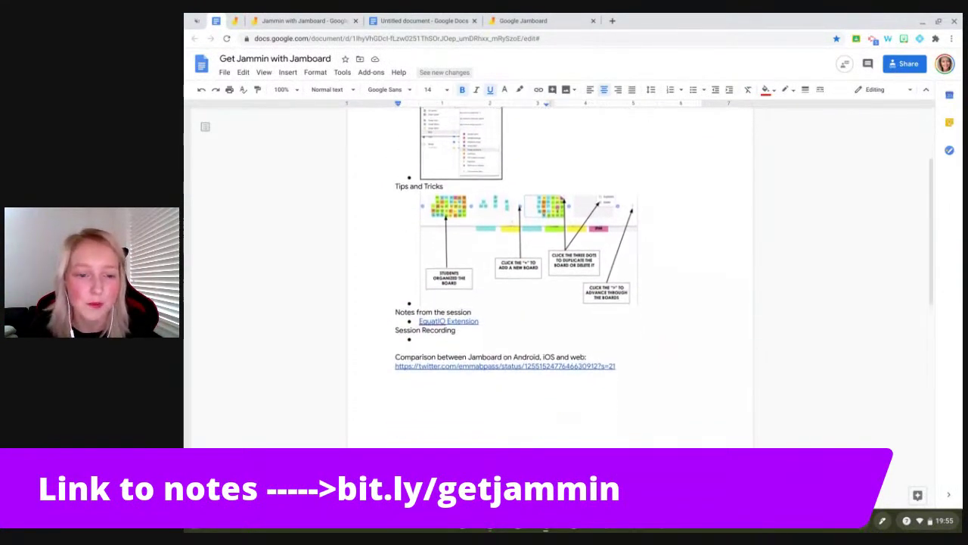
pyautogui.scroll(-1, 550, 280)
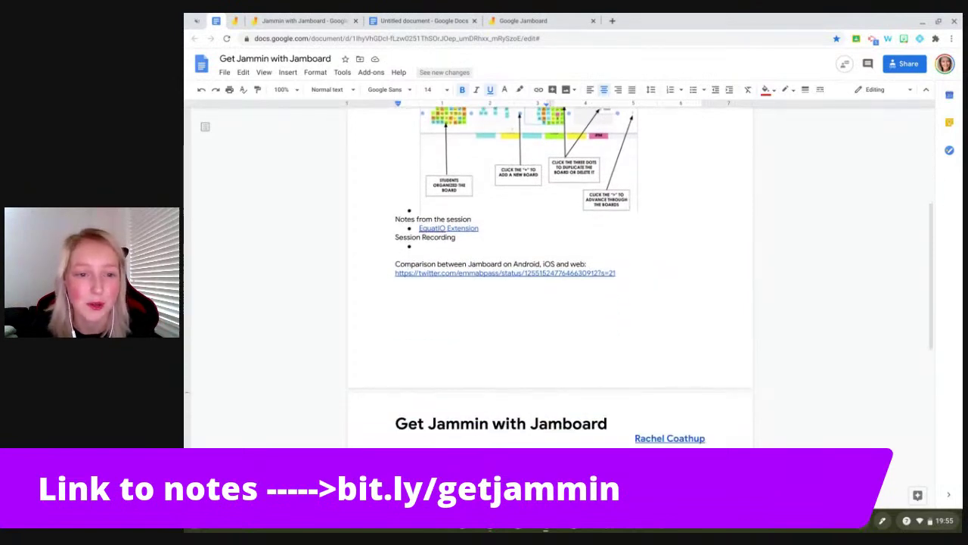
pyautogui.scroll(5, 445, 215)
pyautogui.scroll(-6, 445, 215)
pyautogui.scroll(2, 574, 265)
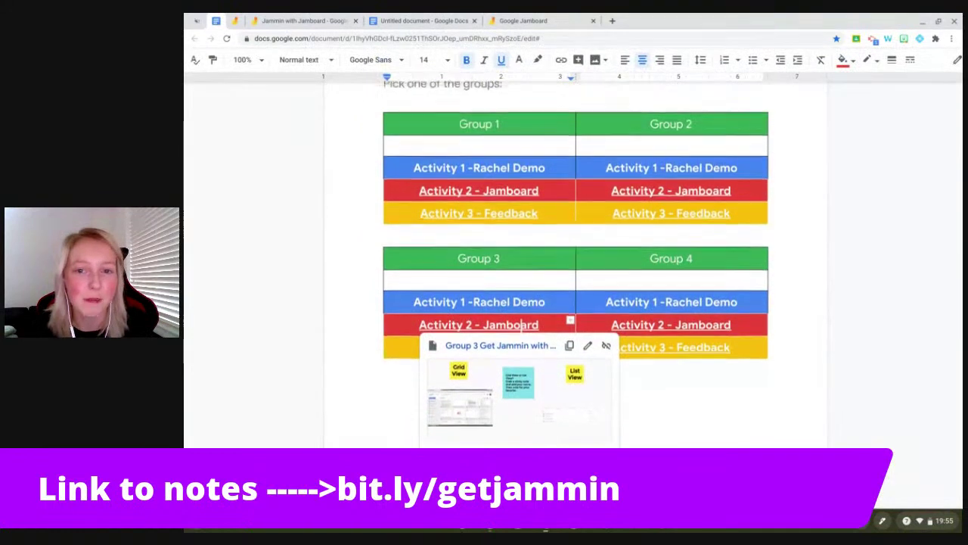
# - Examine the activity links in the tables for Groups 1 to 4, including Group 4's Activity 2 - Jamboard link
pyautogui.click(818, 235)
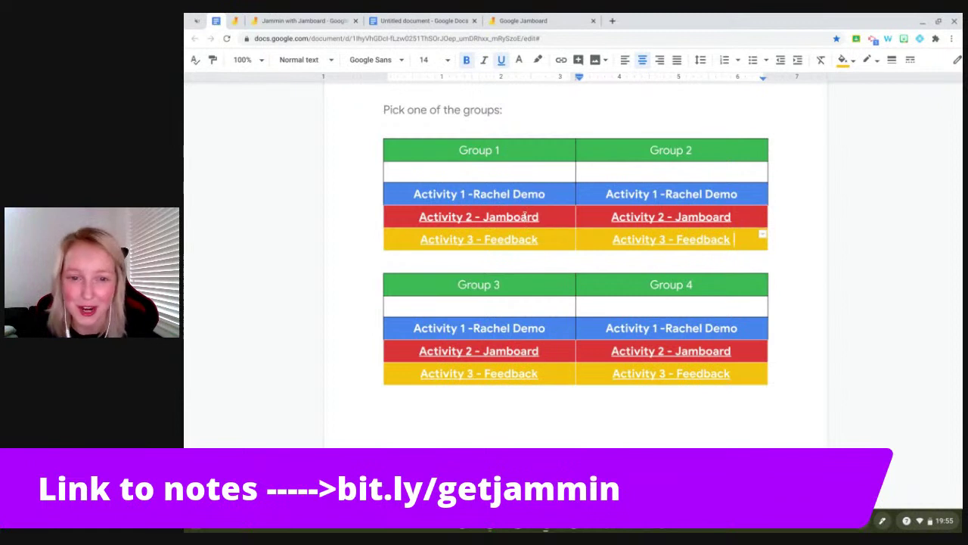
pyautogui.click(525, 216)
pyautogui.click(595, 166)
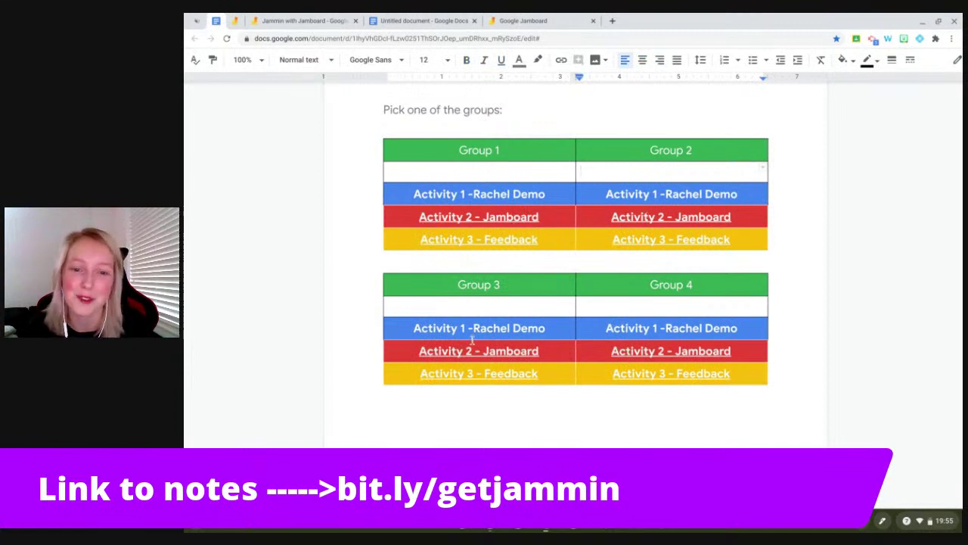
pyautogui.click(630, 352)
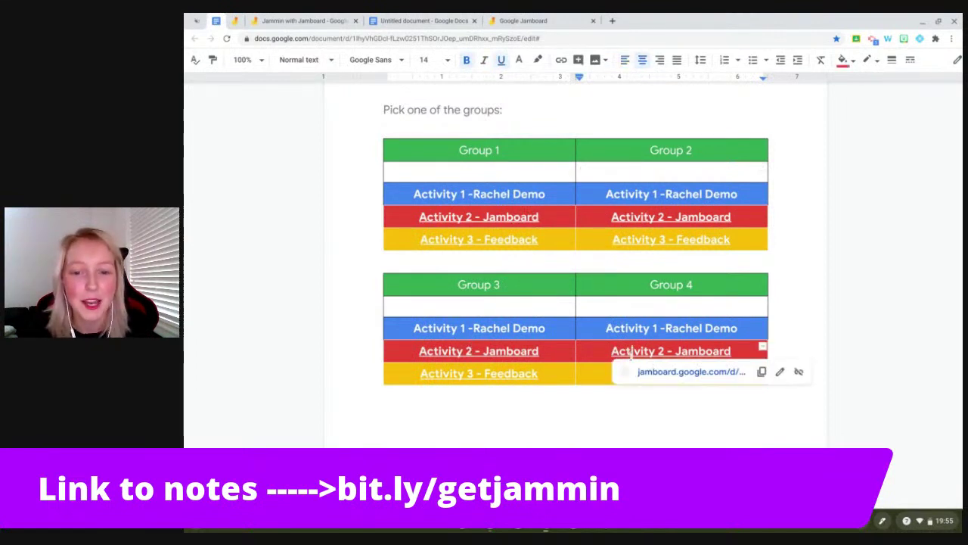
pyautogui.click(592, 413)
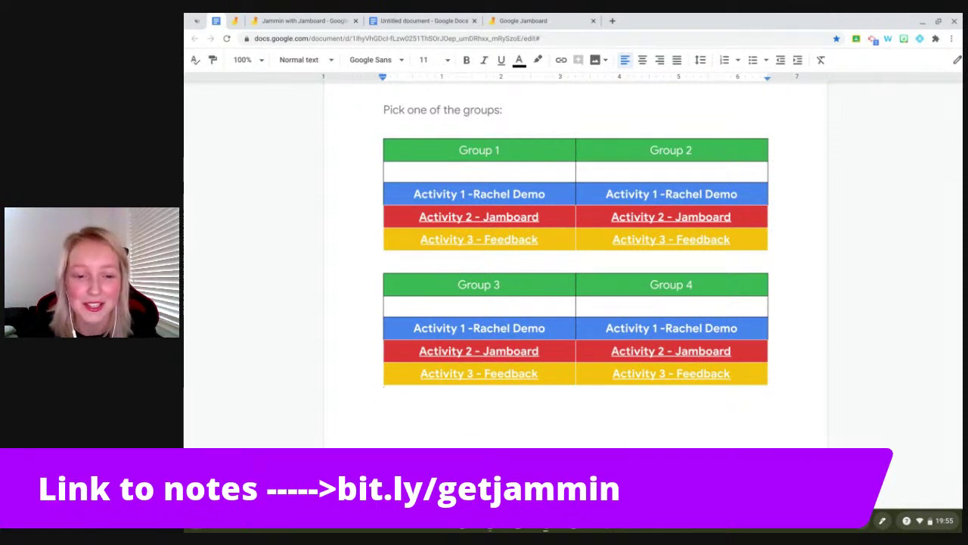
# - Switch to the Jamboard app, maximise Jammin with Jamboard and go back one frame to the sample activities
pyautogui.click(490, 520)
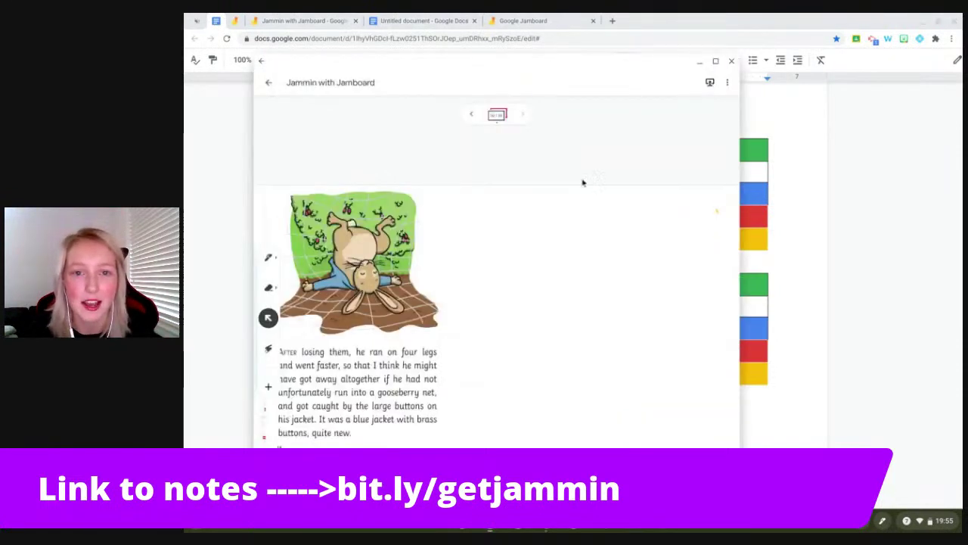
pyautogui.click(717, 60)
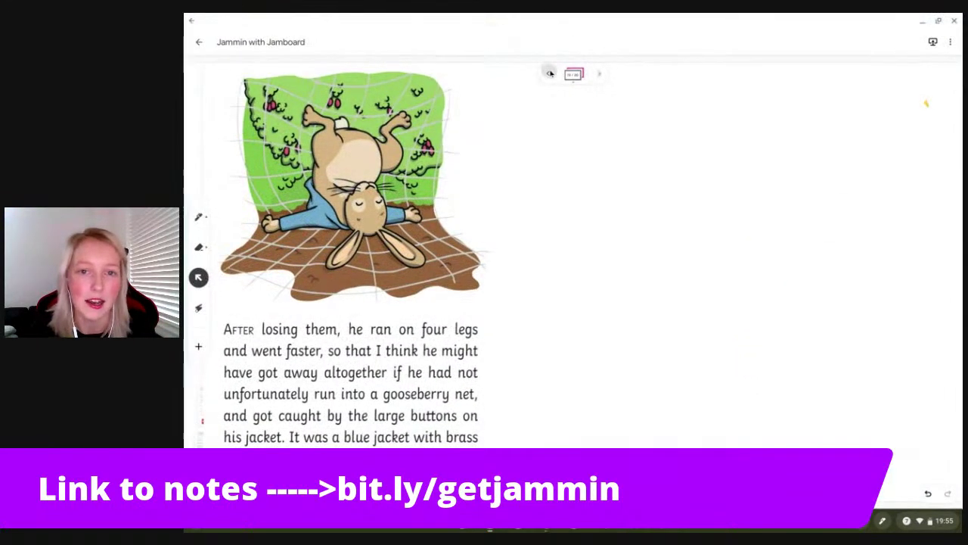
pyautogui.click(550, 74)
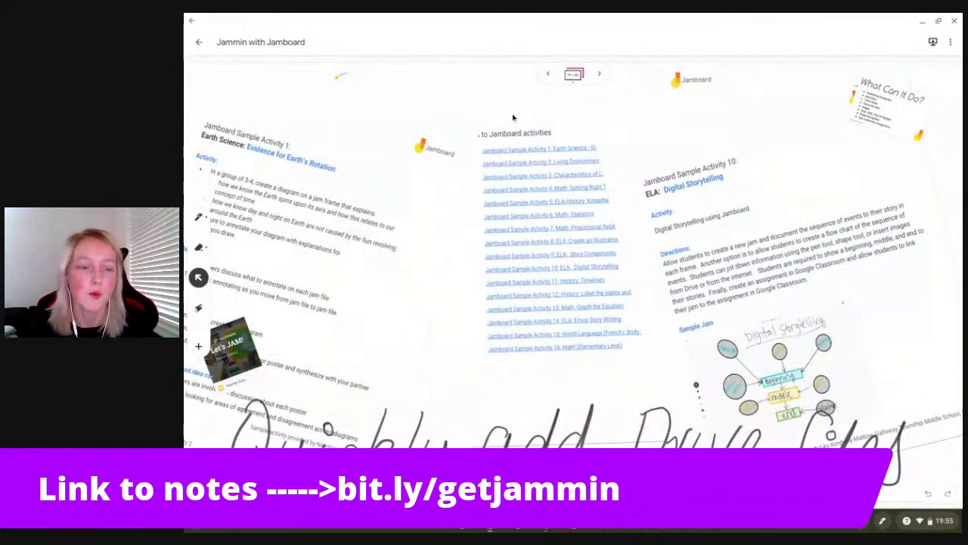
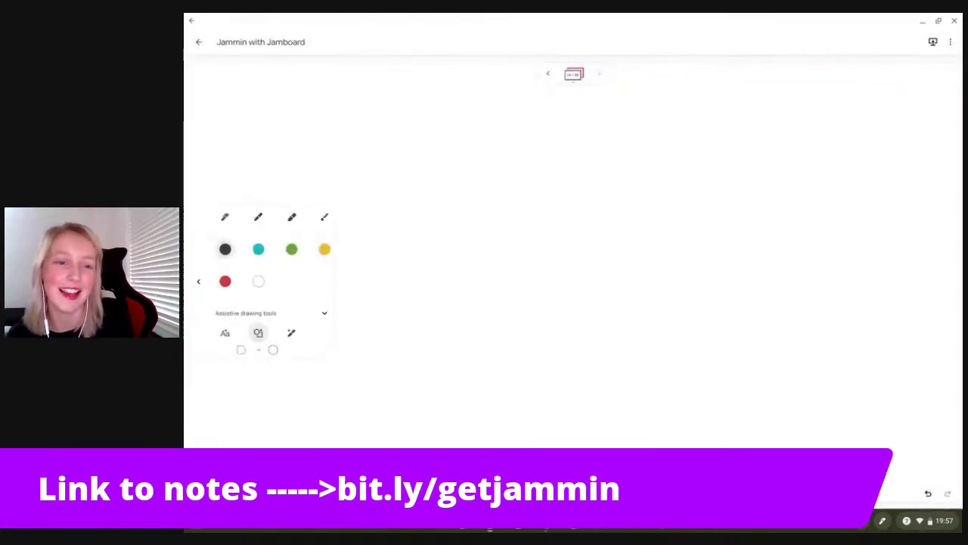
# - Draw a straight vertical line down the middle of the blank frame with the shape recognition tool
pyautogui.moveTo(538, 146); pyautogui.dragTo(533, 402)
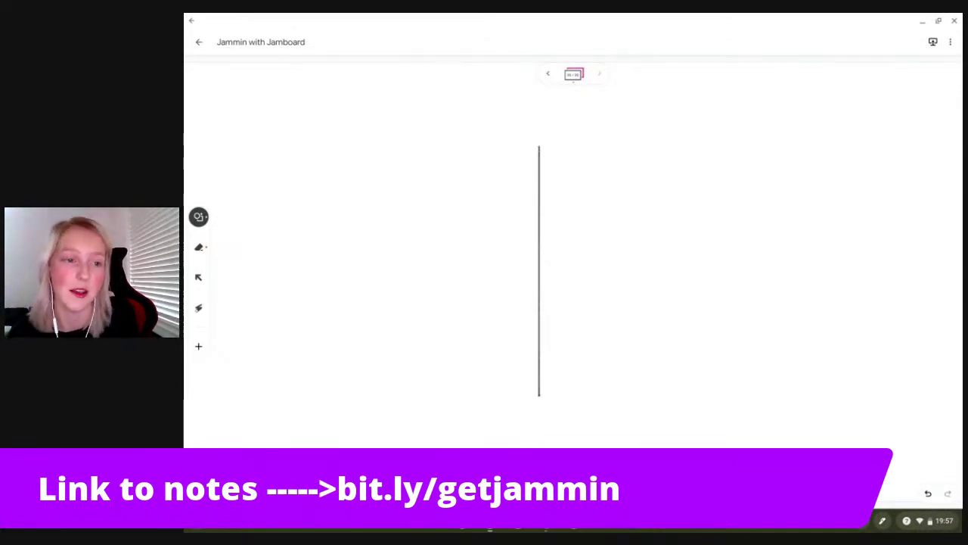
# - Sketch an open book with wavy text lines using the autodraw tool and replace it with the suggested open book with lined pages
pyautogui.click(198, 246)
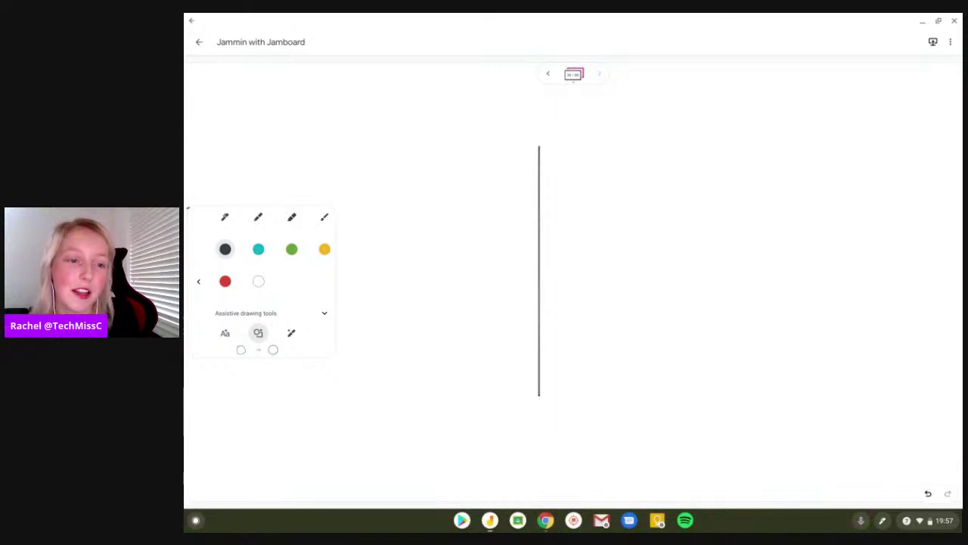
pyautogui.click(291, 333)
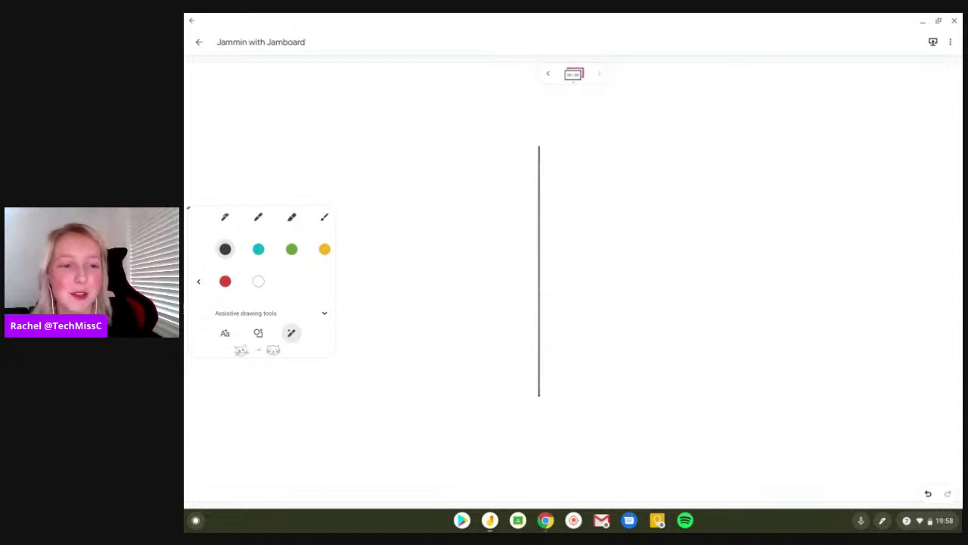
pyautogui.click(189, 209)
pyautogui.moveTo(295, 178)
pyautogui.mouseDown()
pyautogui.moveTo(307, 204)
pyautogui.moveTo(436, 172)
pyautogui.moveTo(381, 340)
pyautogui.moveTo(354, 234)
pyautogui.moveTo(286, 304)
pyautogui.moveTo(295, 181)
pyautogui.moveTo(292, 271)
pyautogui.mouseUp()
pyautogui.moveTo(313, 225); pyautogui.dragTo(331, 239)
pyautogui.moveTo(302, 244)
pyautogui.mouseDown()
pyautogui.moveTo(333, 255)
pyautogui.moveTo(326, 281)
pyautogui.mouseUp()
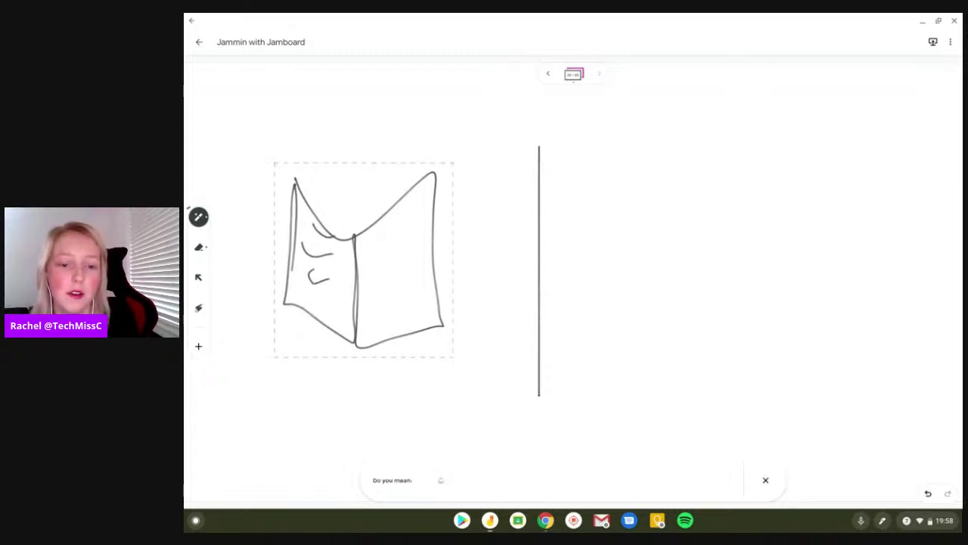
pyautogui.moveTo(368, 239); pyautogui.dragTo(427, 217)
pyautogui.moveTo(369, 265); pyautogui.dragTo(428, 258)
pyautogui.moveTo(371, 308); pyautogui.dragTo(422, 296)
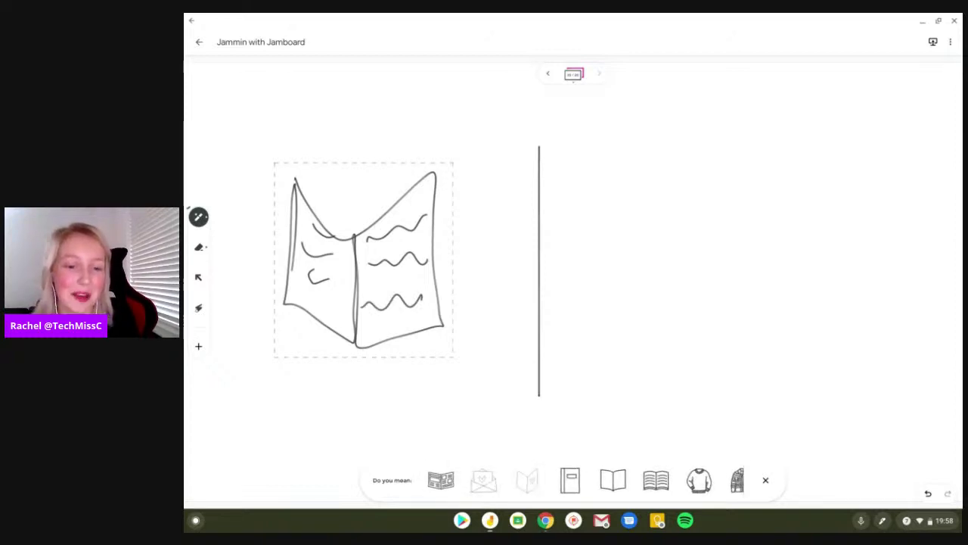
pyautogui.click(656, 481)
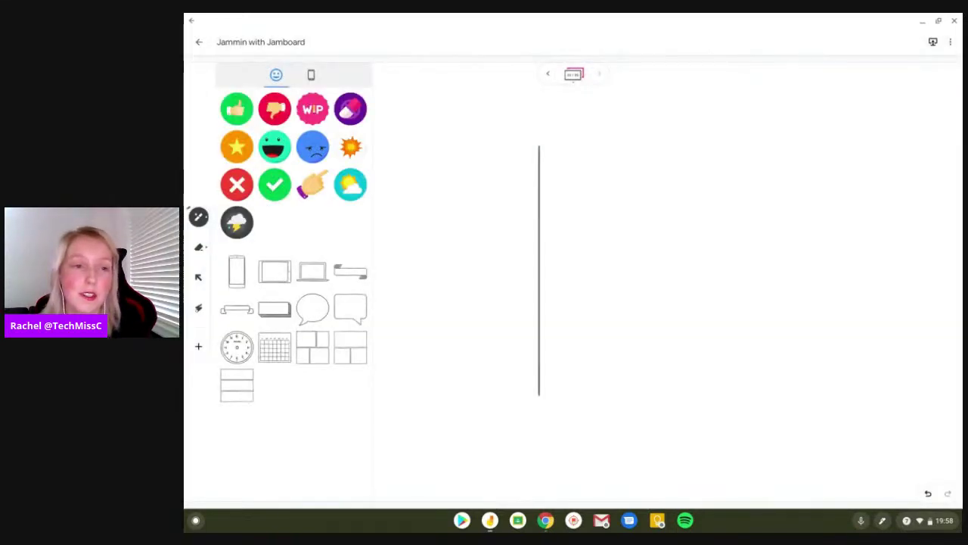
# - Place two green check mark stickers and an orange star sticker beside the vertical line
pyautogui.moveTo(275, 185); pyautogui.dragTo(497, 250)
pyautogui.moveTo(236, 147); pyautogui.dragTo(503, 186)
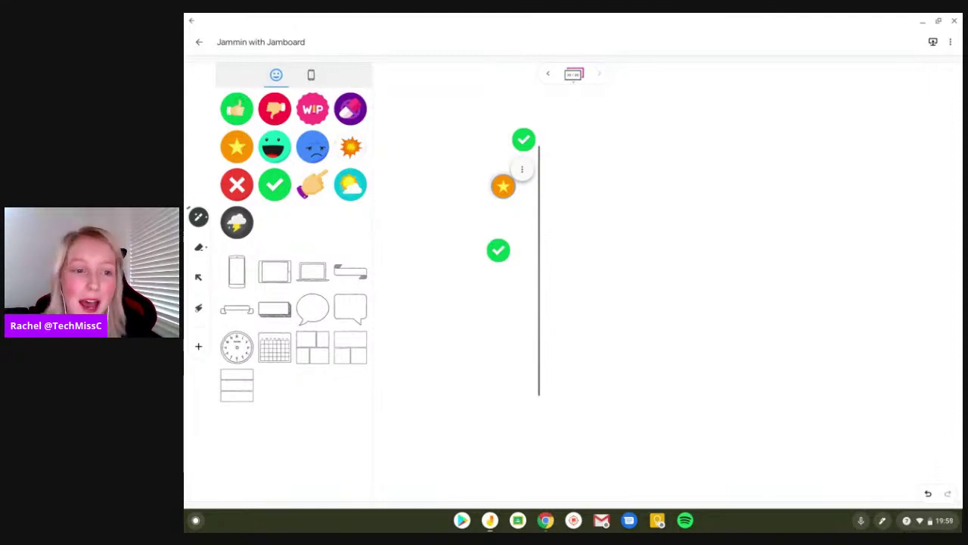
# - Place a clock sticker on the frame, enlarge it and move it below the book, to the left of the vertical line
pyautogui.moveTo(237, 347); pyautogui.dragTo(727, 224)
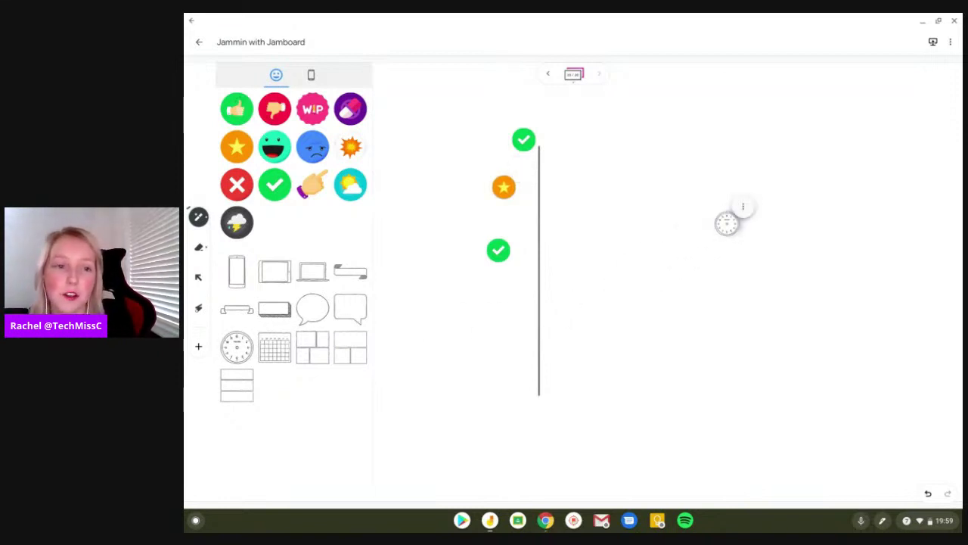
pyautogui.click(198, 277)
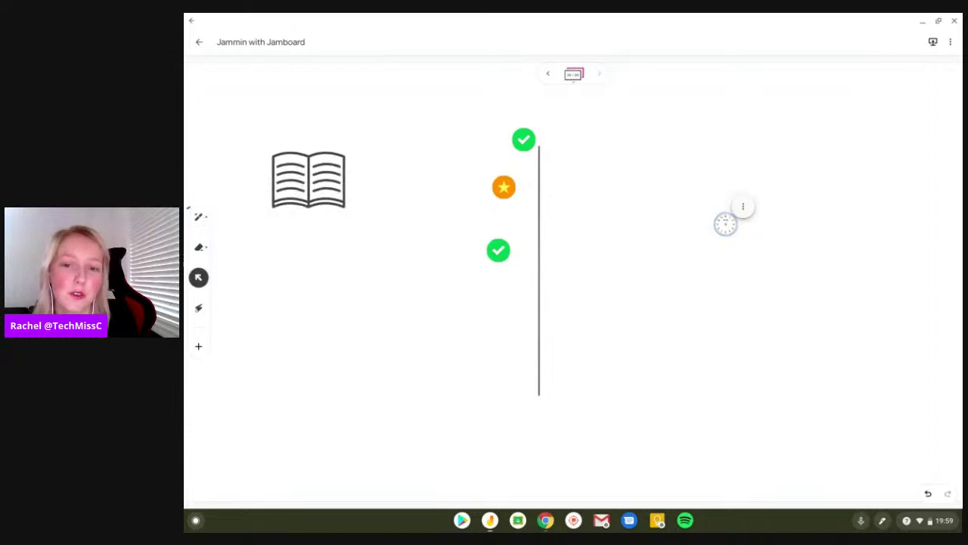
pyautogui.scroll(10, 726, 223)
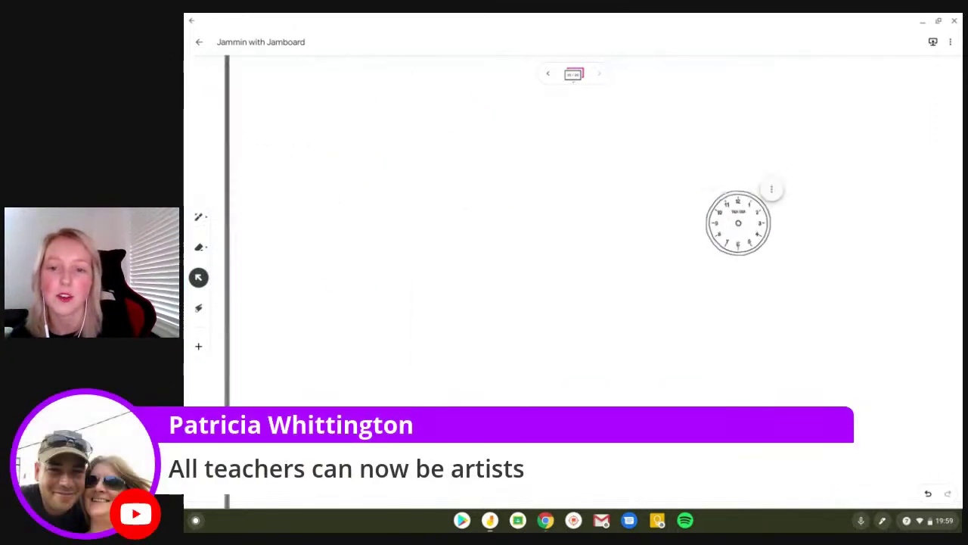
pyautogui.scroll(-10, 628, 227)
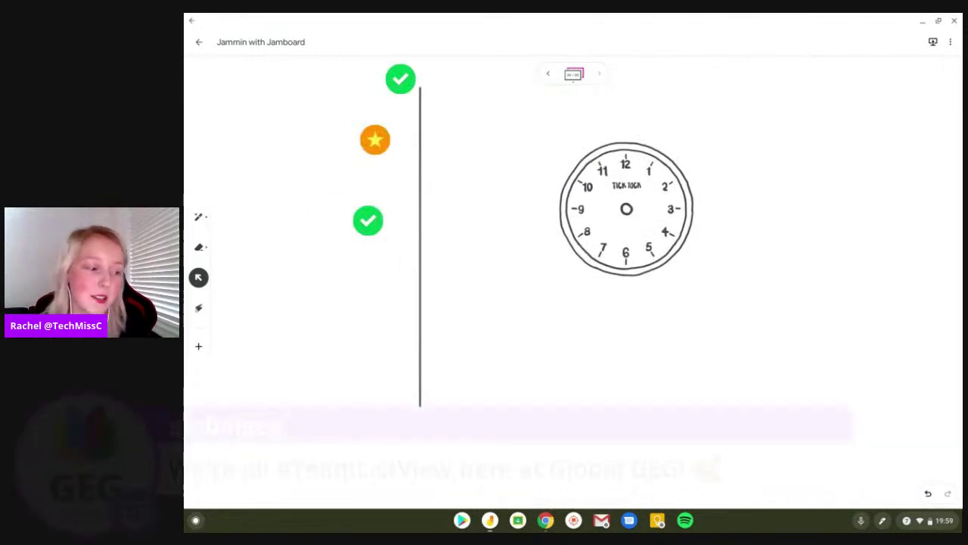
pyautogui.moveTo(626, 209); pyautogui.dragTo(293, 348)
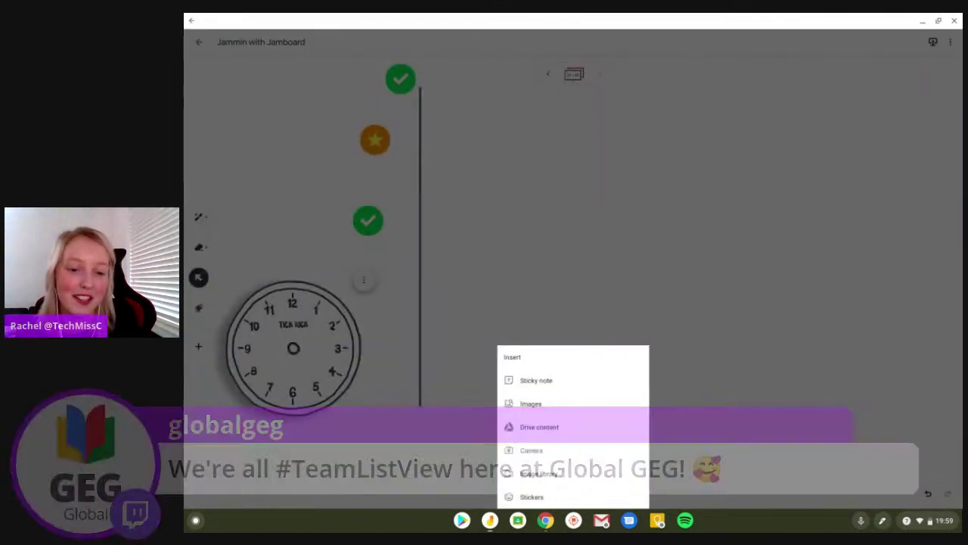
# - Insert the countdown timer giphy (1).gif from My Drive onto the frame
pyautogui.click(539, 428)
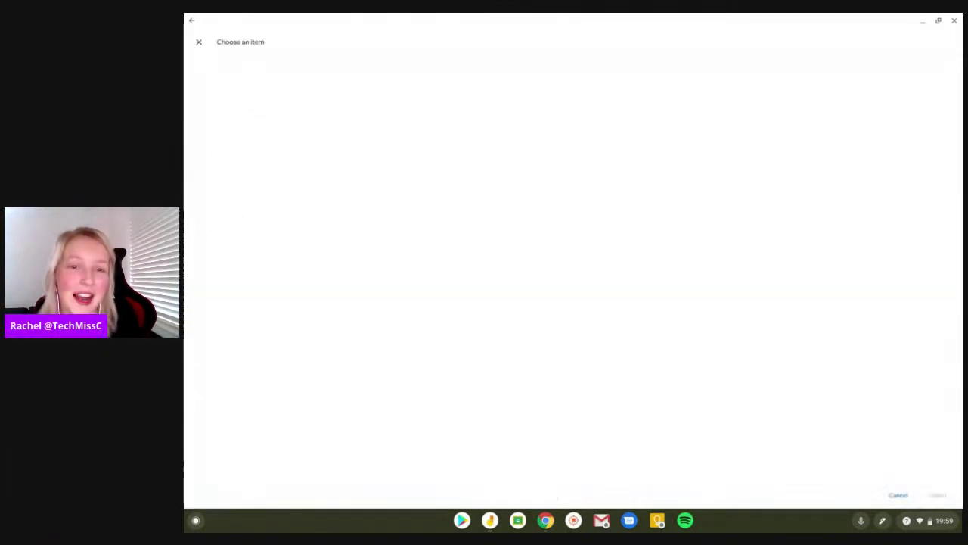
pyautogui.click(223, 72)
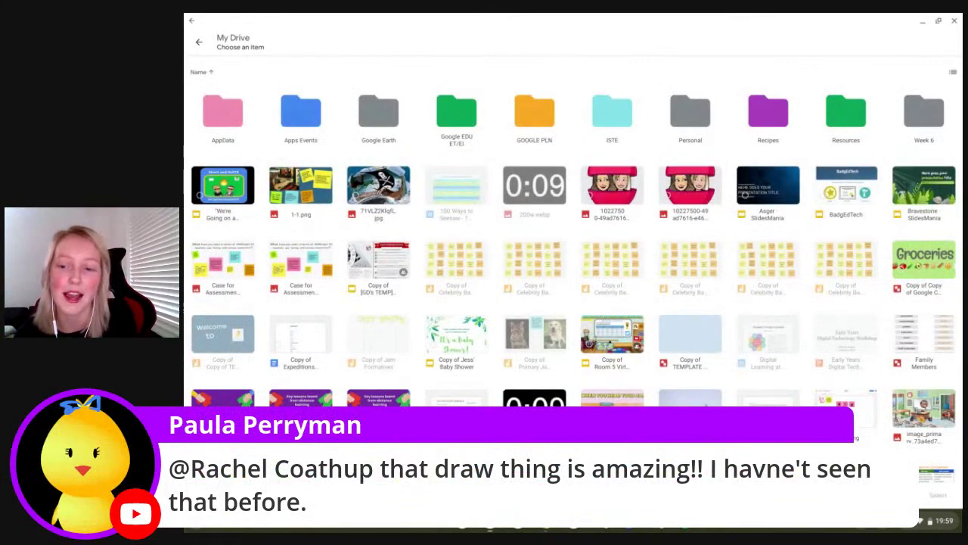
pyautogui.click(534, 409)
pyautogui.click(938, 496)
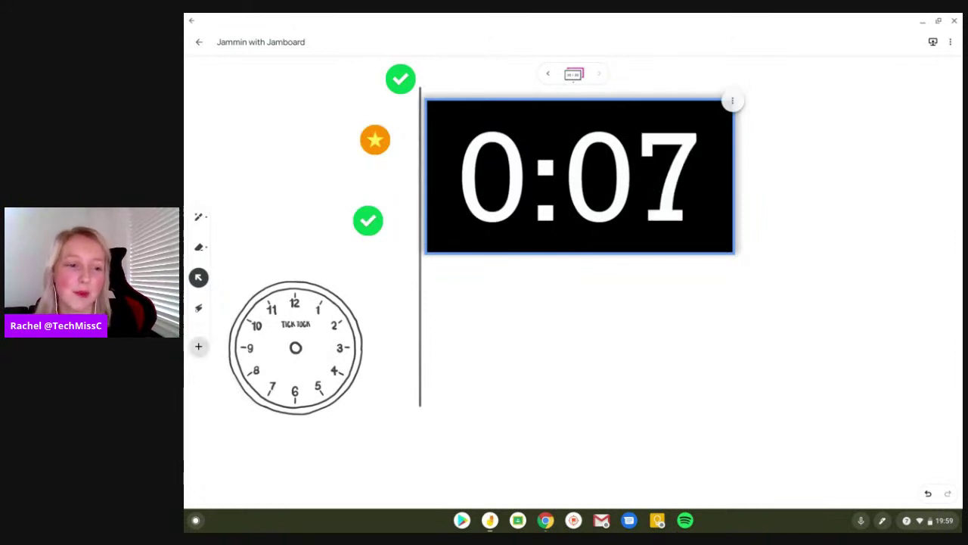
# - Insert the Label the Volcano drawing from My Drive onto the same frame
pyautogui.click(199, 346)
pyautogui.click(539, 427)
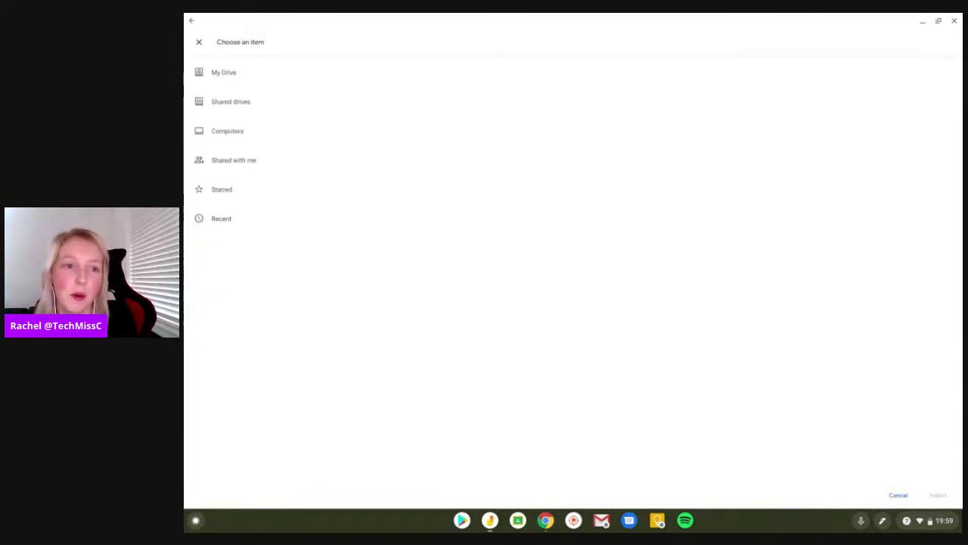
pyautogui.click(221, 218)
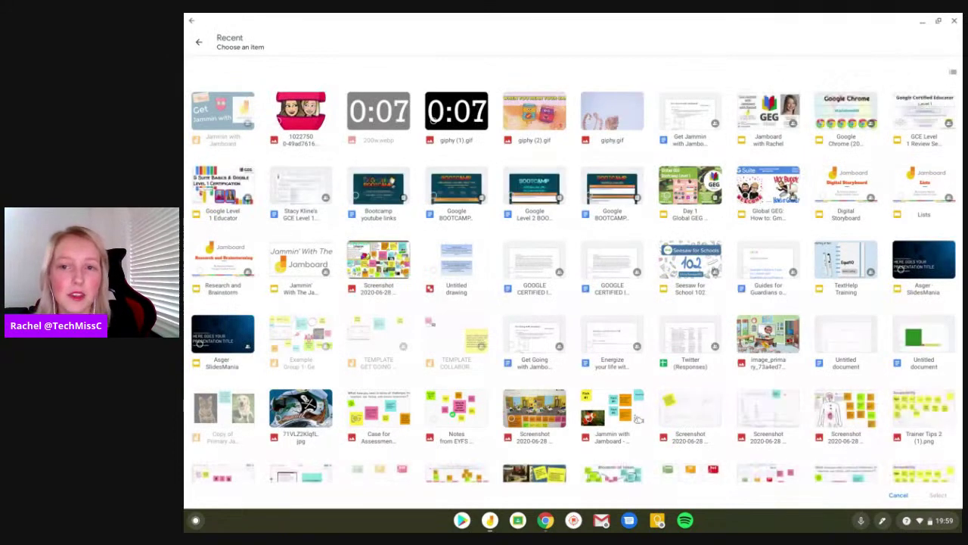
pyautogui.click(199, 42)
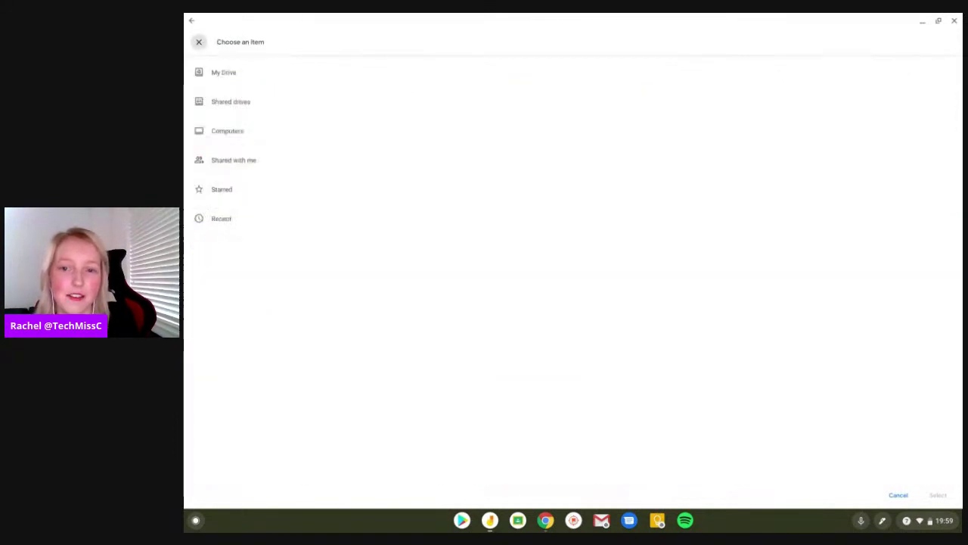
pyautogui.click(224, 72)
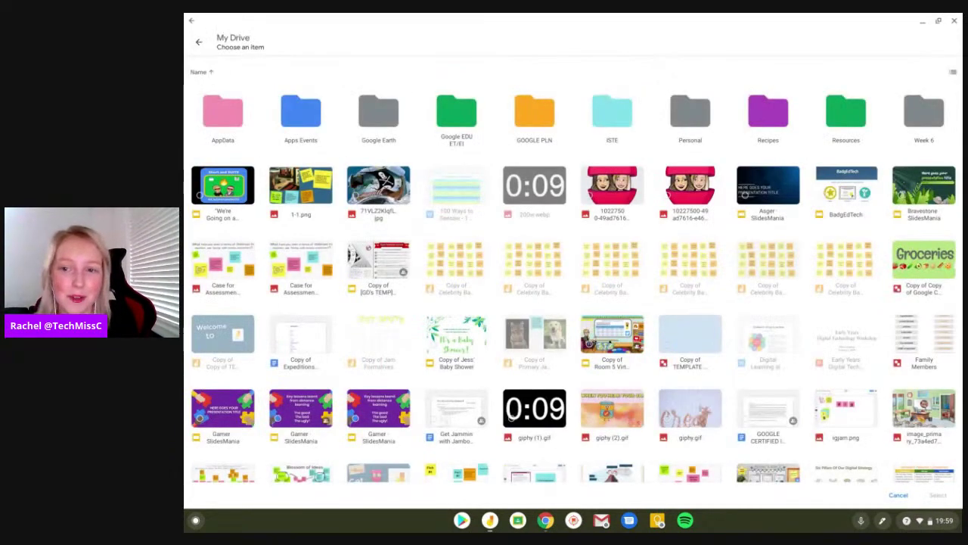
pyautogui.scroll(-2, 482, 419)
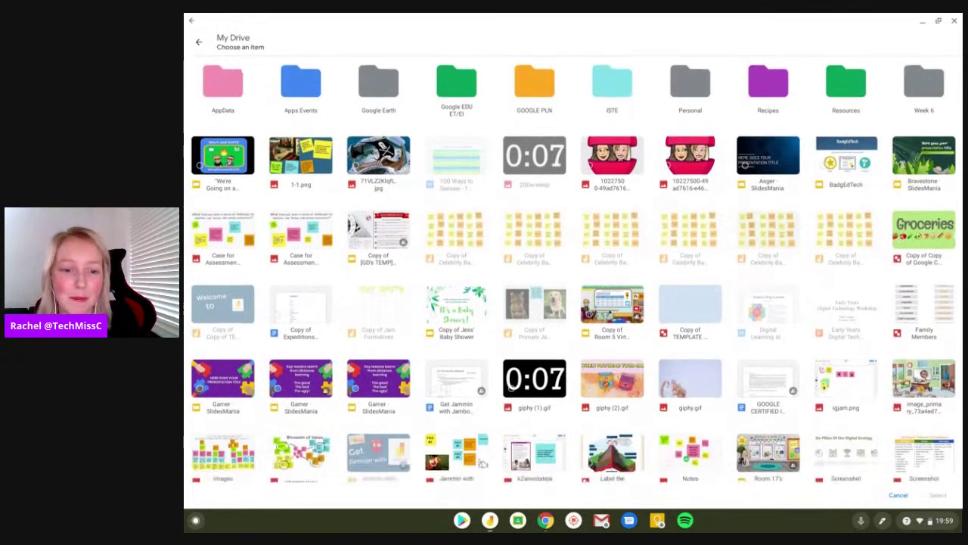
pyautogui.scroll(-5, 483, 419)
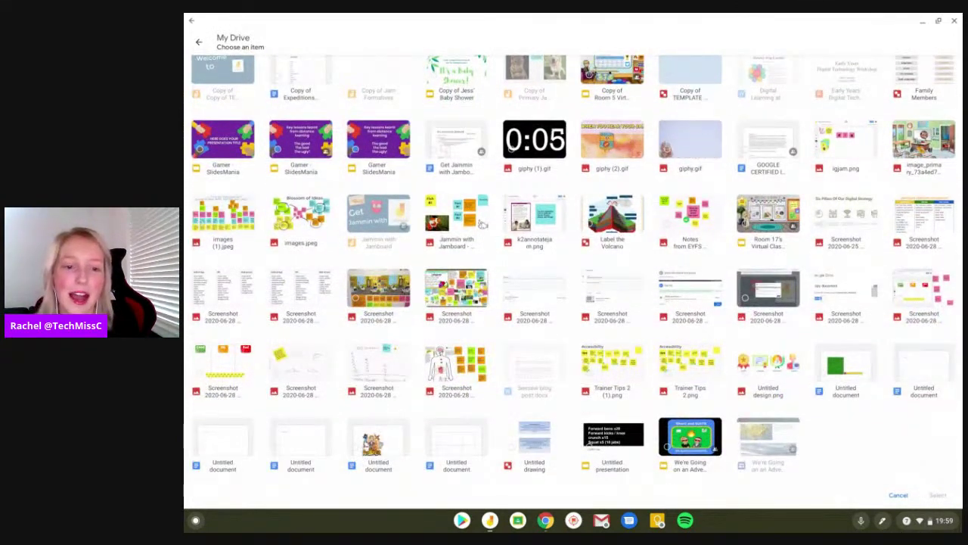
pyautogui.click(613, 219)
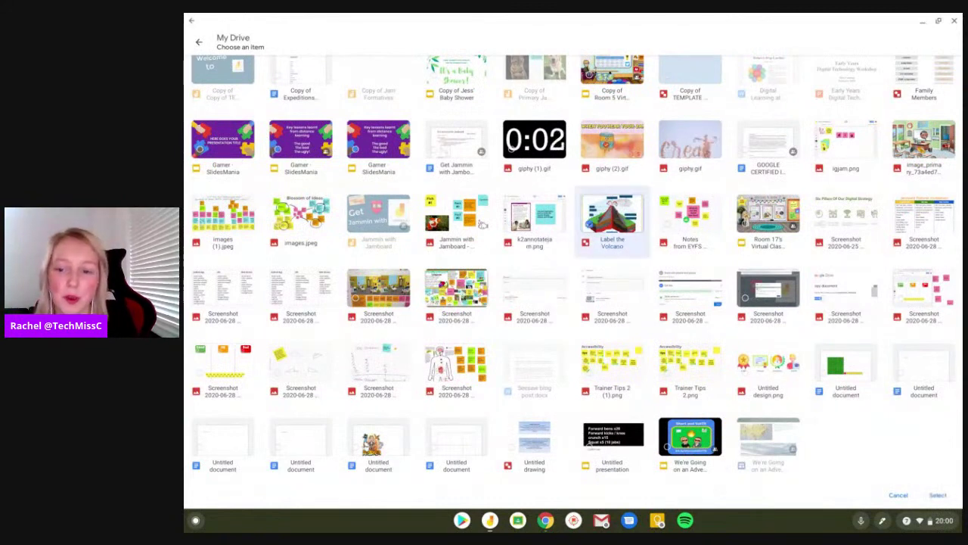
pyautogui.click(937, 494)
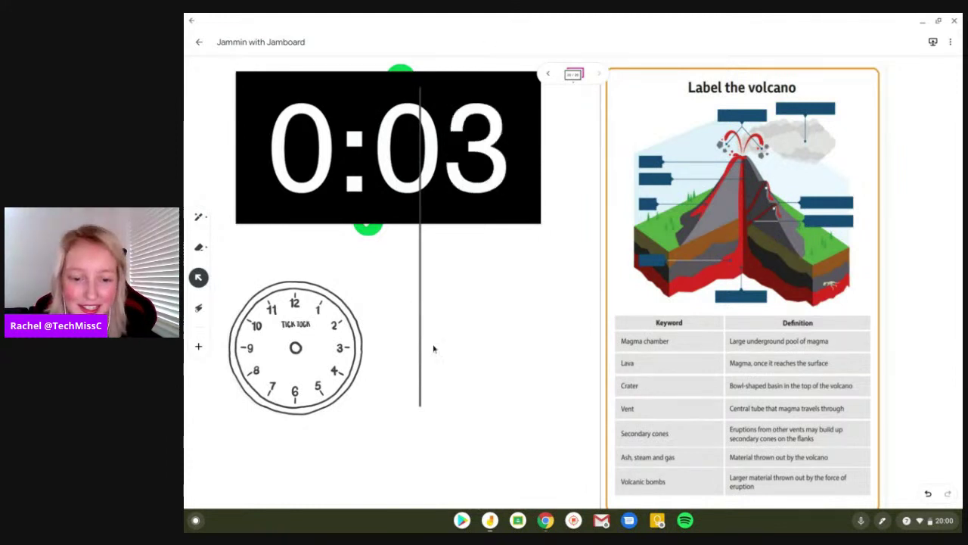
# - Switch to the Chrome window with the session notes and reload the Jammin with Jamboard file
pyautogui.press('F5')
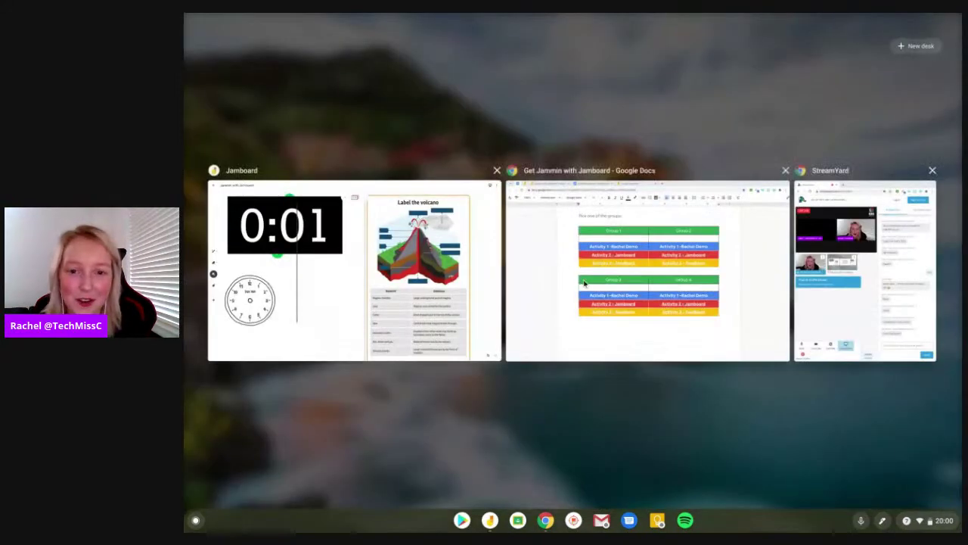
pyautogui.click(583, 280)
pyautogui.click(278, 21)
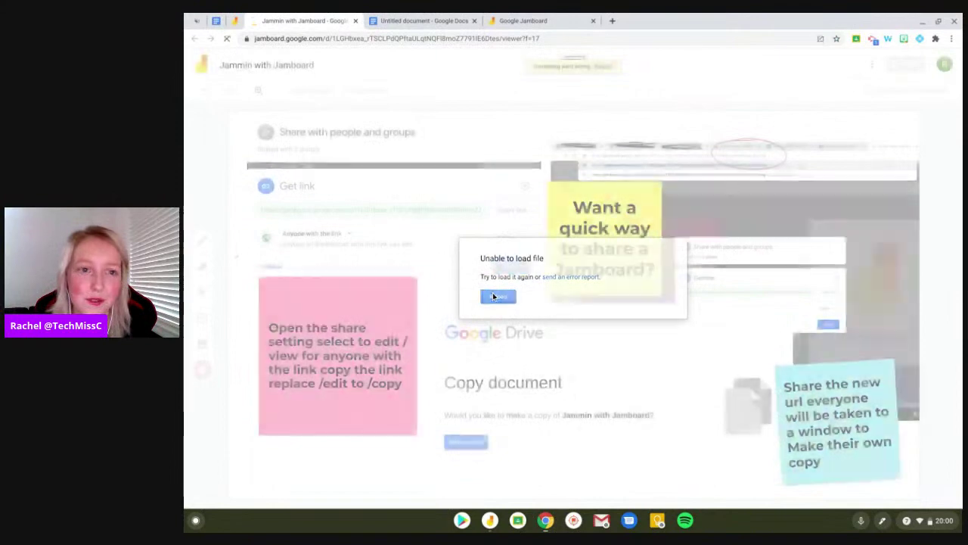
pyautogui.click(496, 296)
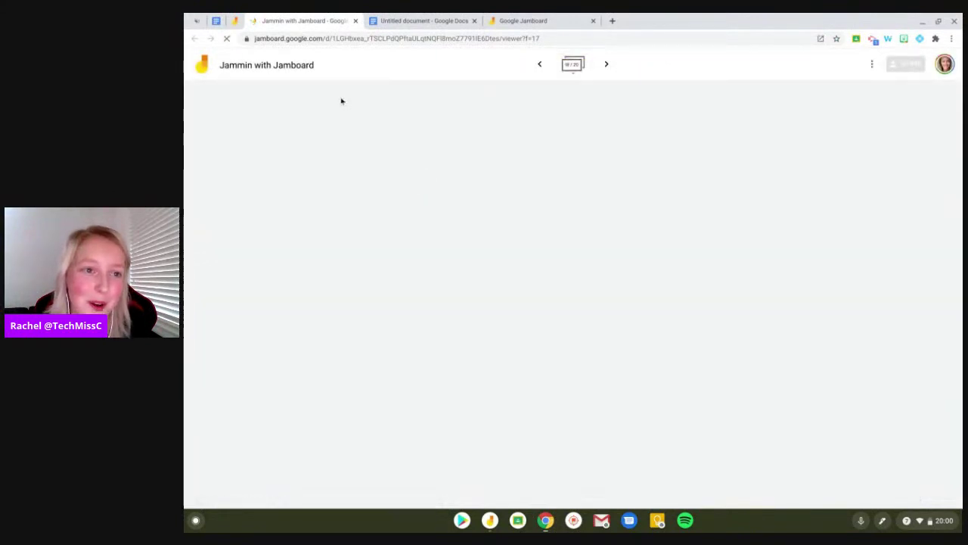
# - Open the Group 3 Get Jammin with Jamboard board and advance past the COVID memes frame to the EquatIO frame
pyautogui.click(237, 21)
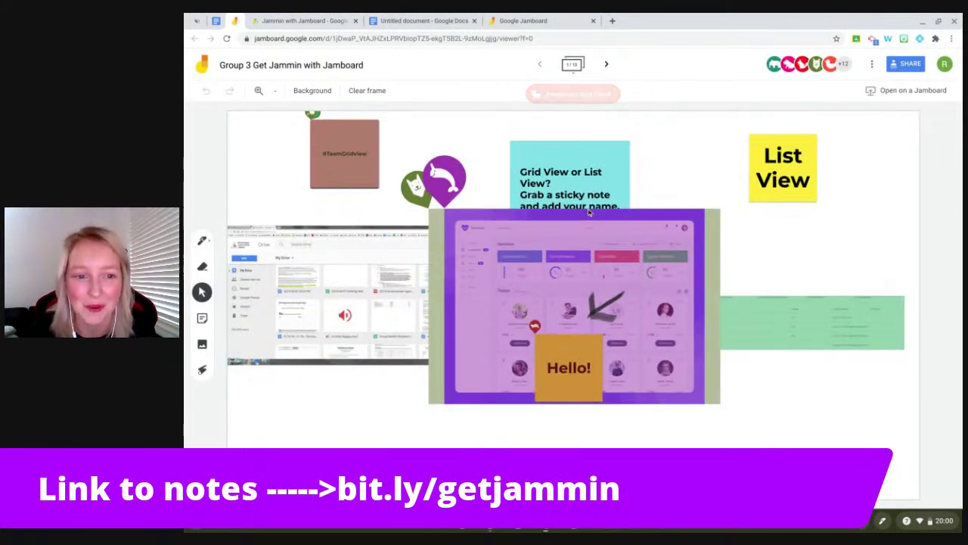
pyautogui.click(604, 66)
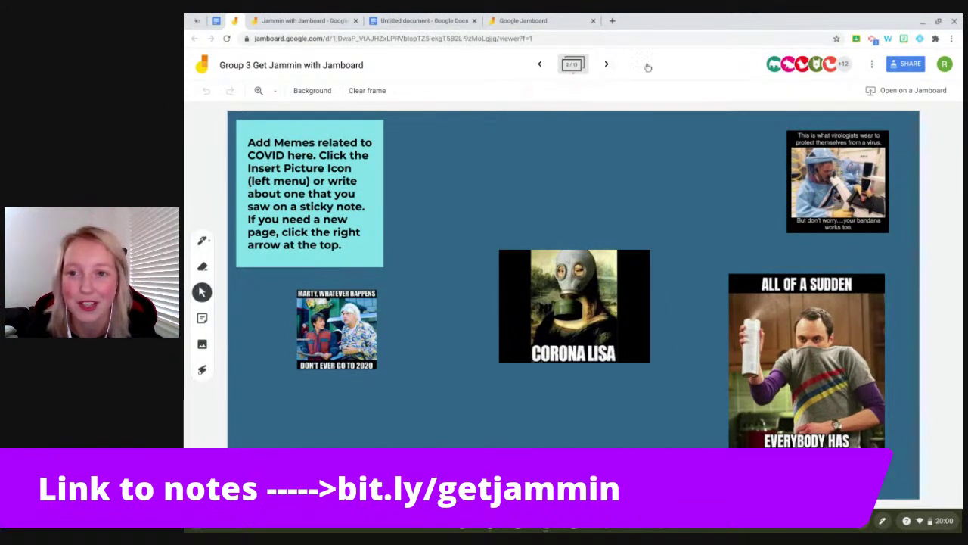
pyautogui.click(605, 64)
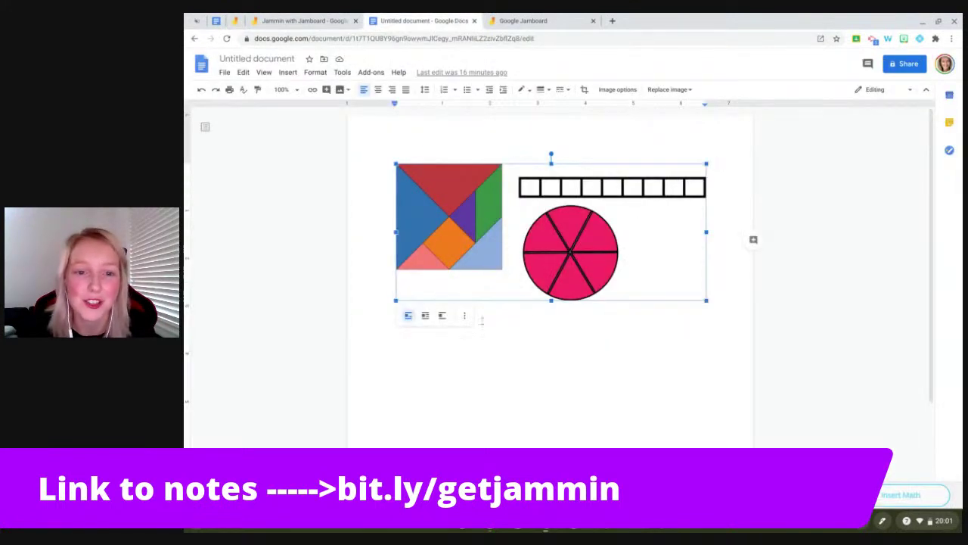
# - Examine the smart shapes available in the EquatIO mathspace
pyautogui.scroll(-2, 486, 347)
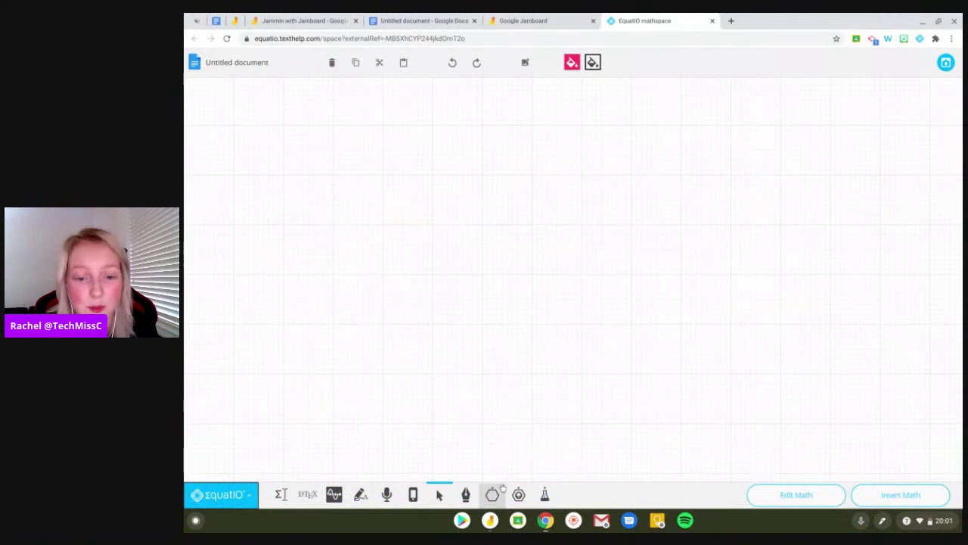
pyautogui.click(545, 494)
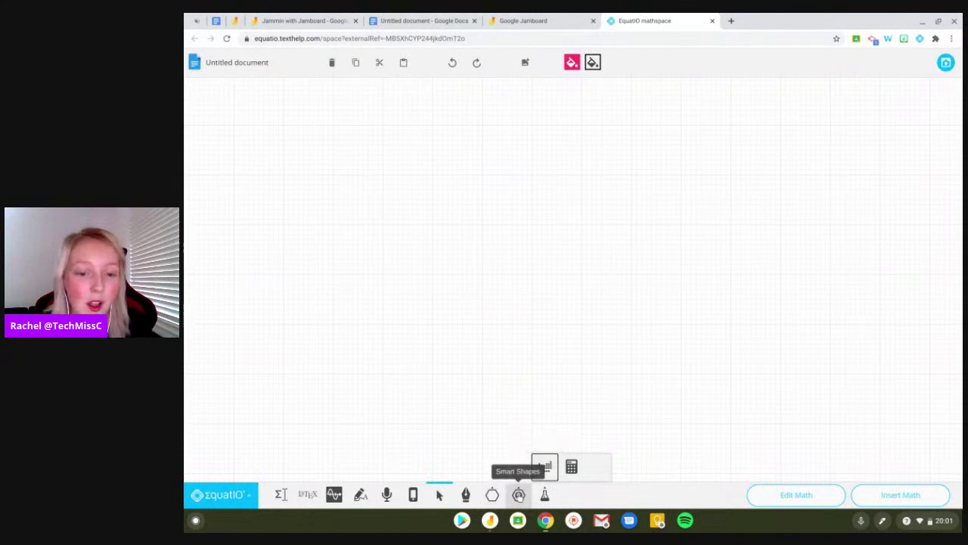
pyautogui.click(518, 494)
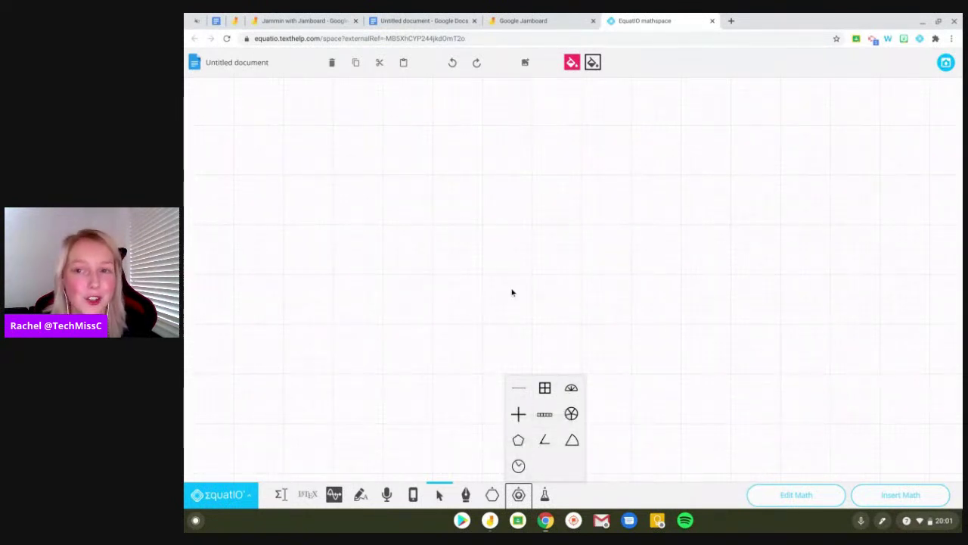
# - Return to the Group 3 Jamboard, advance to the Label the continents map and look at the sticky note colour options
pyautogui.click(233, 23)
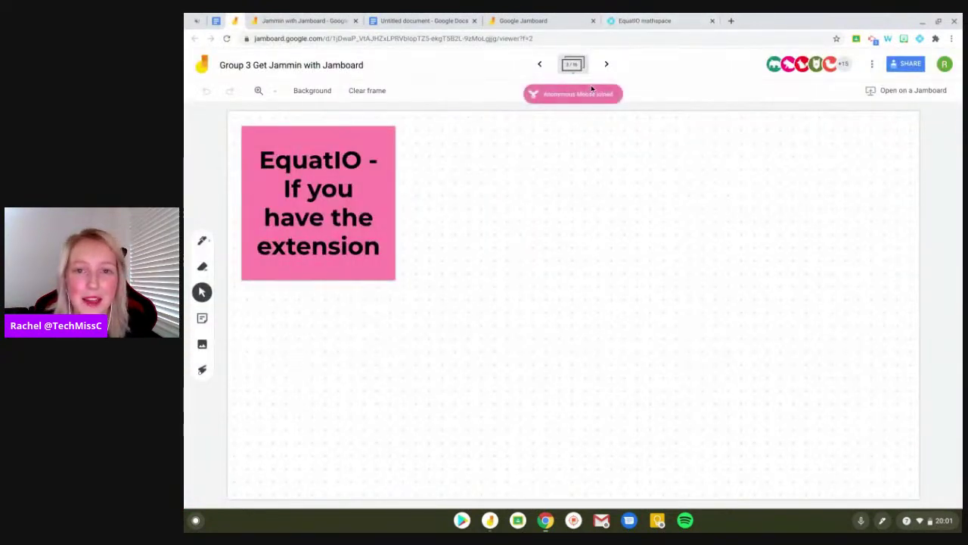
pyautogui.click(606, 66)
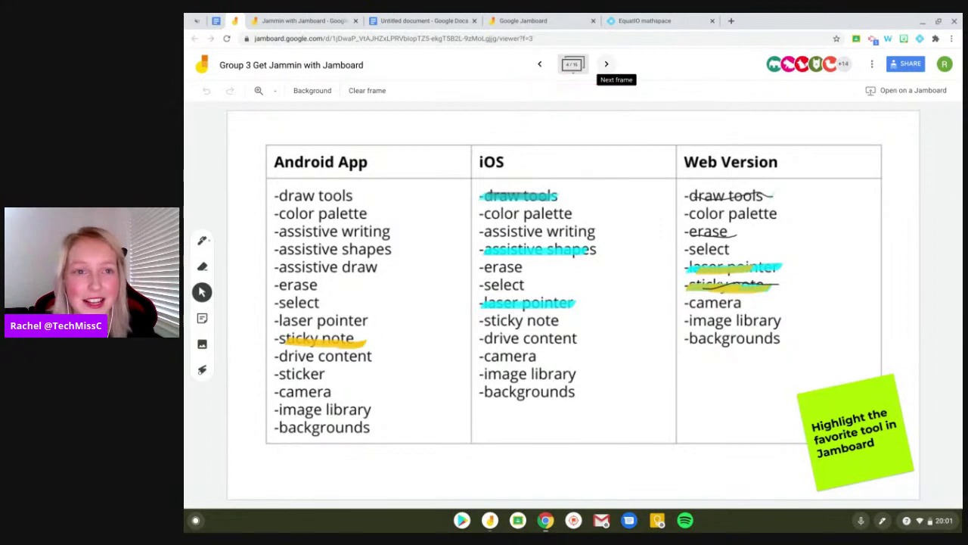
pyautogui.click(606, 64)
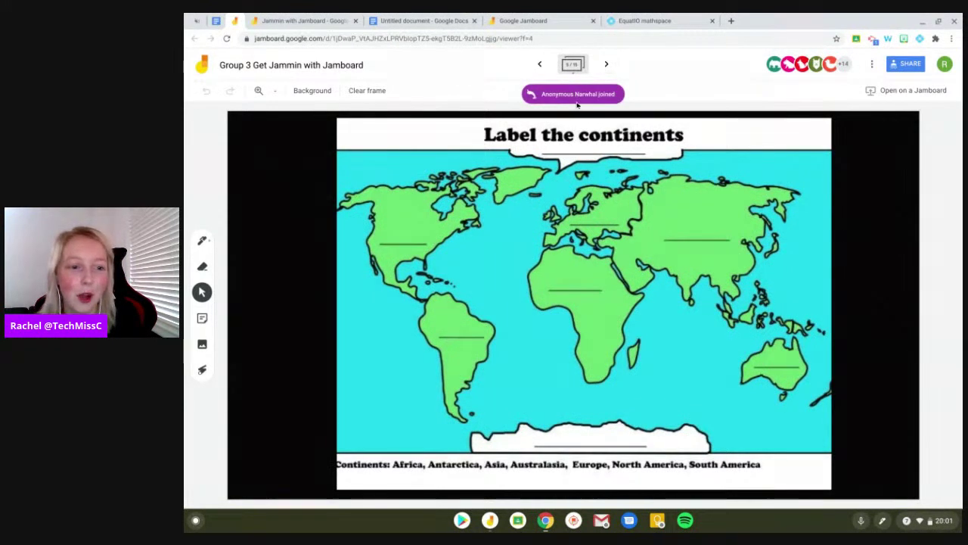
pyautogui.click(202, 318)
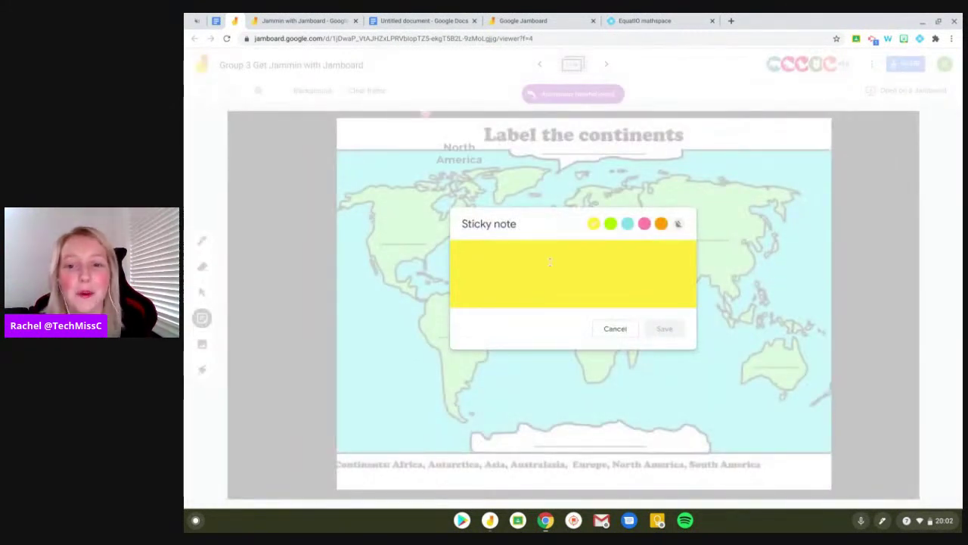
pyautogui.click(605, 328)
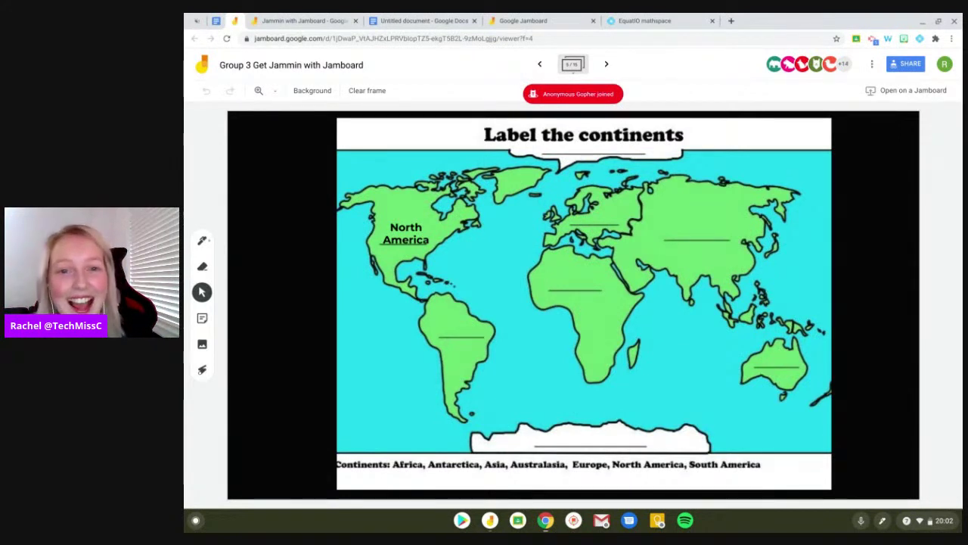
# - Go to the birthday timeline frame and paste in a koala hug image copied from the Bitmoji extension
pyautogui.click(610, 64)
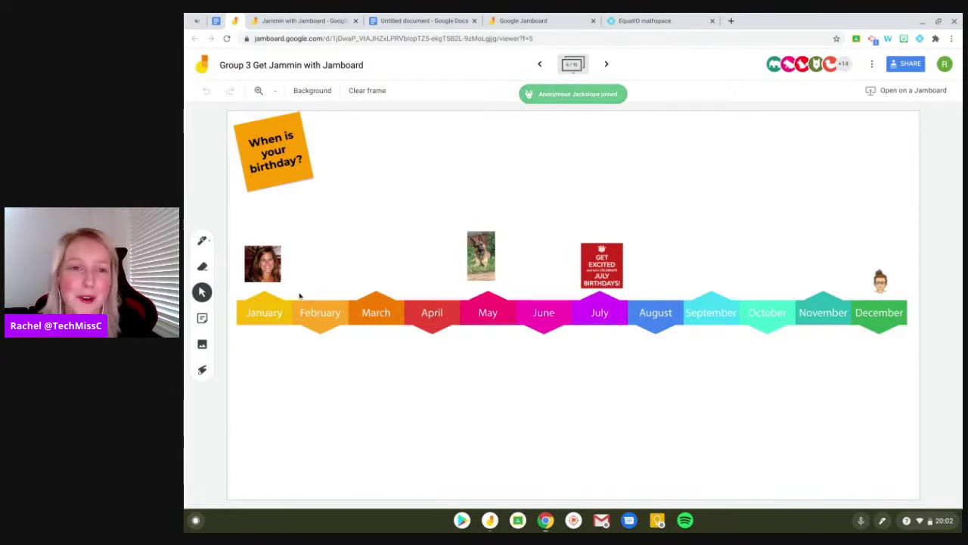
pyautogui.click(903, 39)
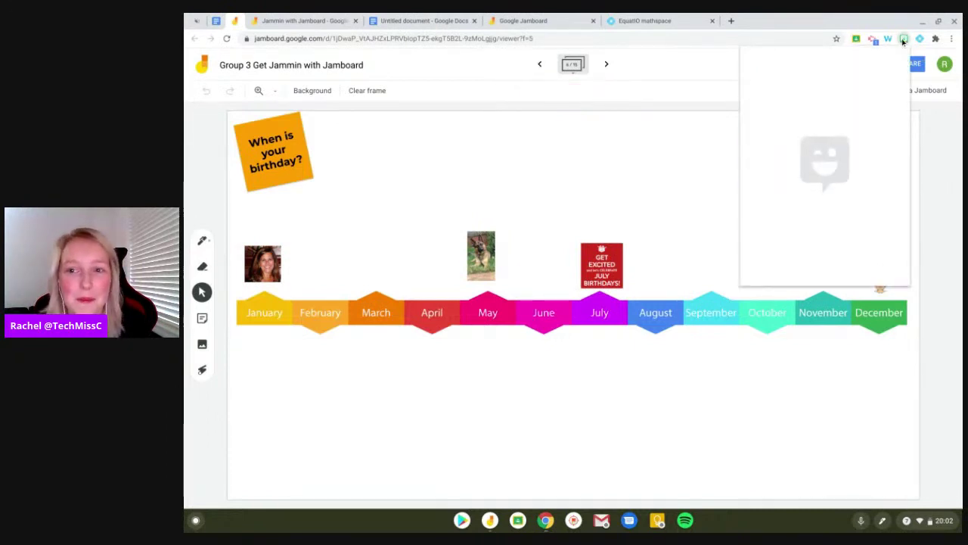
pyautogui.rightClick(838, 123)
pyautogui.click(847, 160)
pyautogui.click(696, 173)
pyautogui.hotkey('ctrl', 'v')
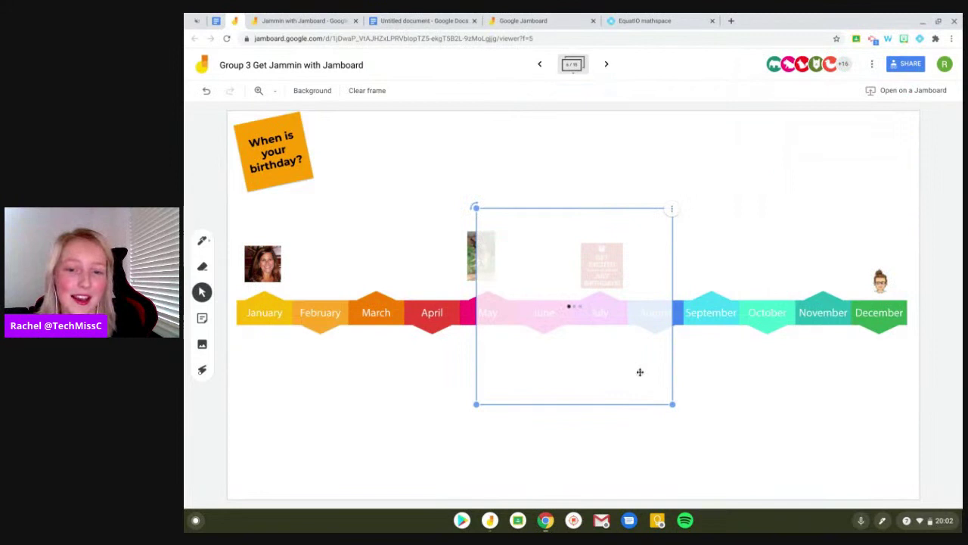
# - Shrink the pasted Bitmoji and position it directly below January on the birthday timeline
pyautogui.moveTo(640, 372); pyautogui.dragTo(632, 418)
pyautogui.press('Escape')
pyautogui.click(598, 393)
pyautogui.moveTo(665, 450); pyautogui.dragTo(545, 331)
pyautogui.moveTo(508, 299); pyautogui.dragTo(268, 367)
pyautogui.moveTo(303, 398); pyautogui.dragTo(286, 382)
pyautogui.press('Escape')
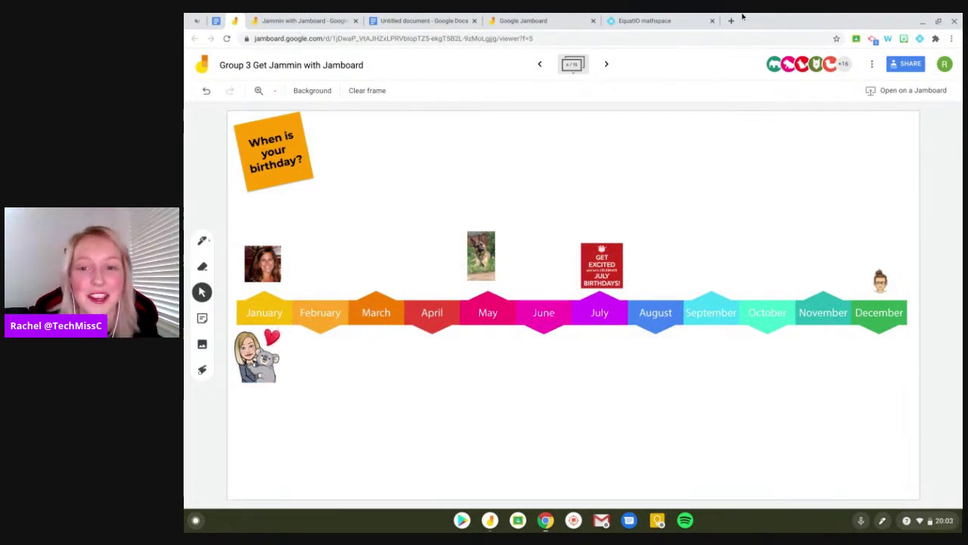
# - Advance to the lined frame asking for three things learned today on yellow sticky notes
pyautogui.click(608, 65)
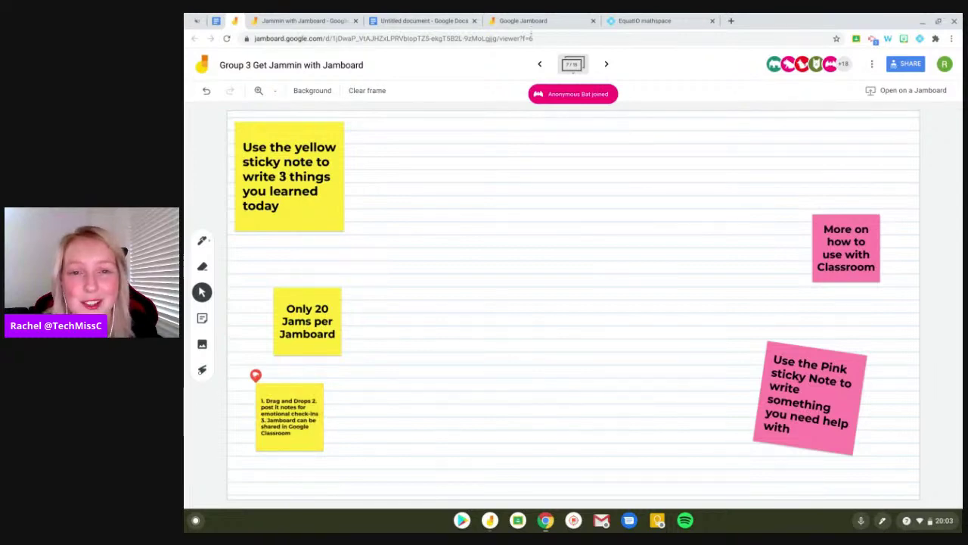
# - Page from the task-progress frame through the classroom ideas frame to the Connect Four frame, briefly opening the image insertion dialog
pyautogui.click(606, 65)
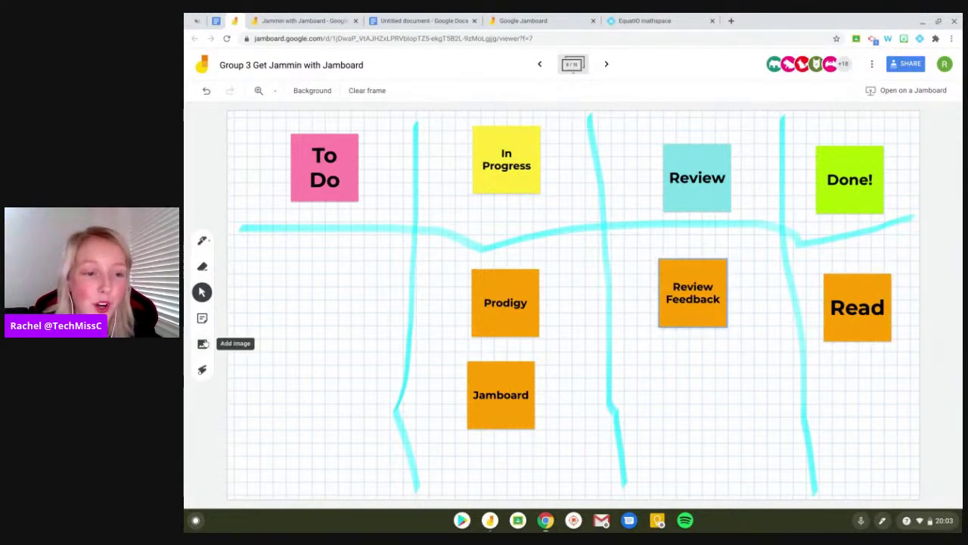
pyautogui.click(202, 345)
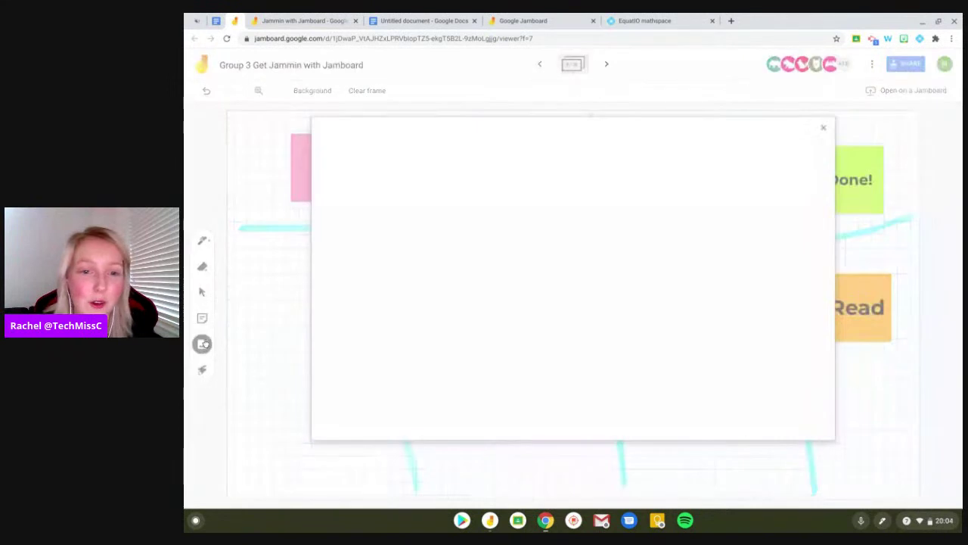
pyautogui.click(824, 130)
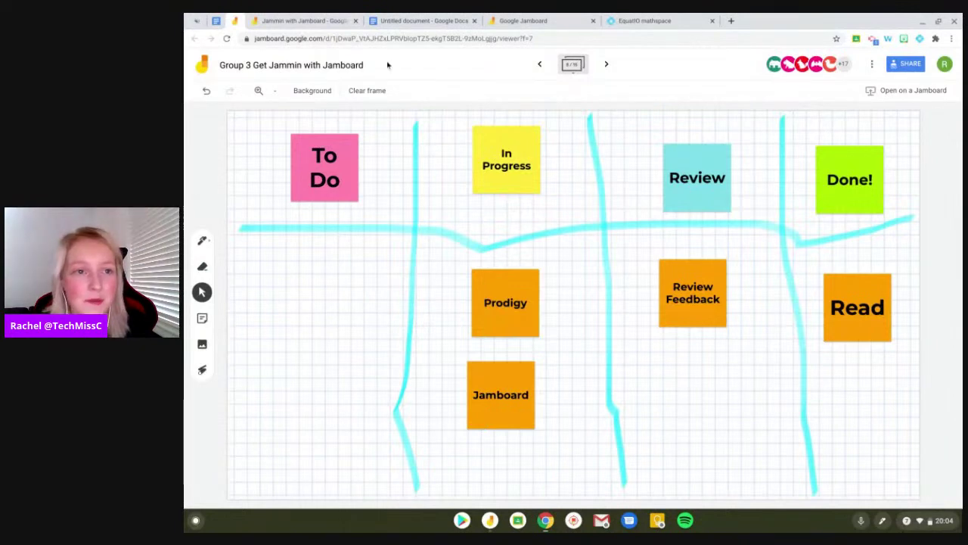
pyautogui.click(605, 64)
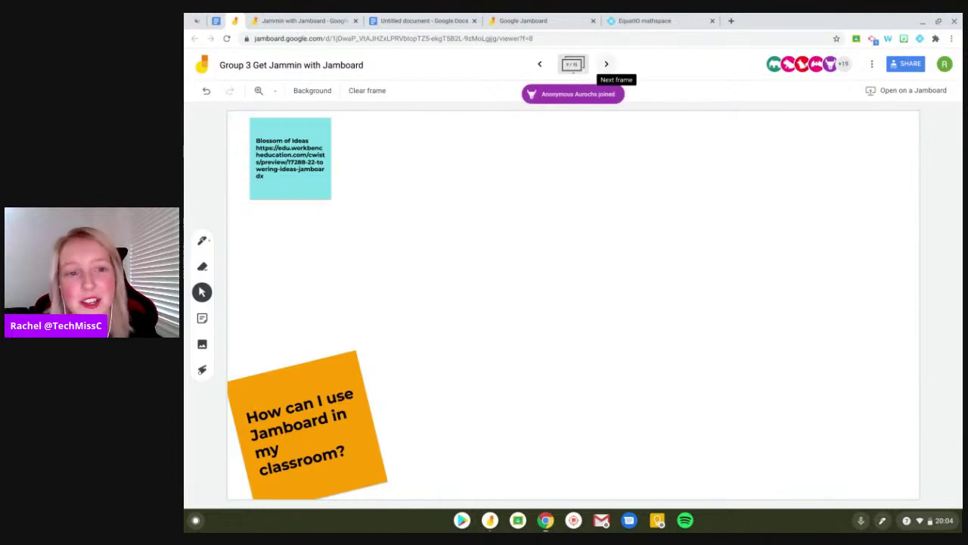
pyautogui.click(606, 64)
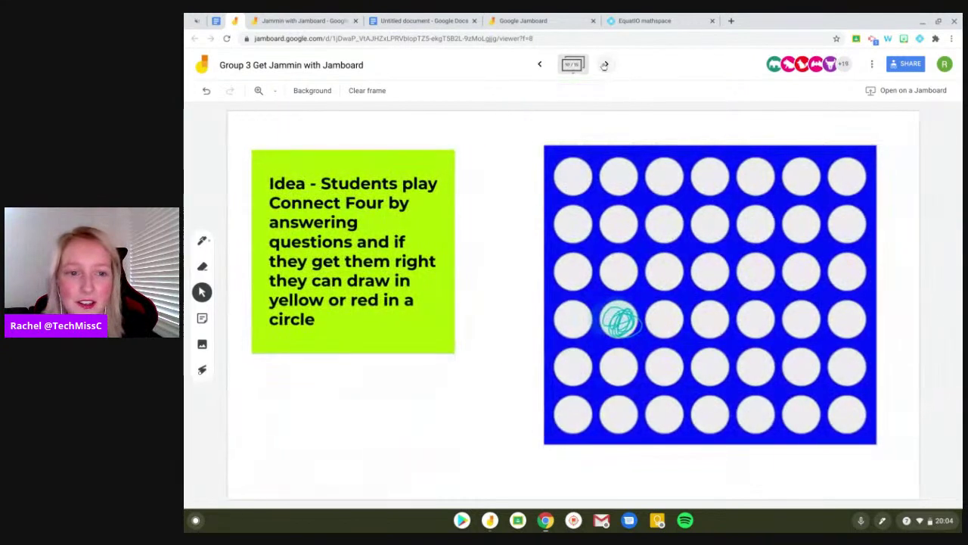
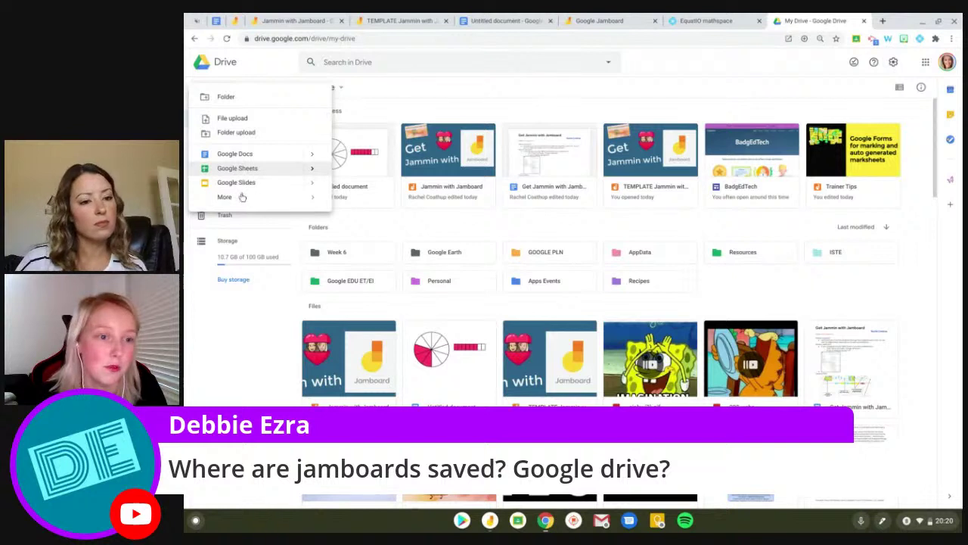
# - Look at the additional file types Google Drive can create, including Google Jamboard, and return to the template Jamboard
pyautogui.moveTo(235, 197)
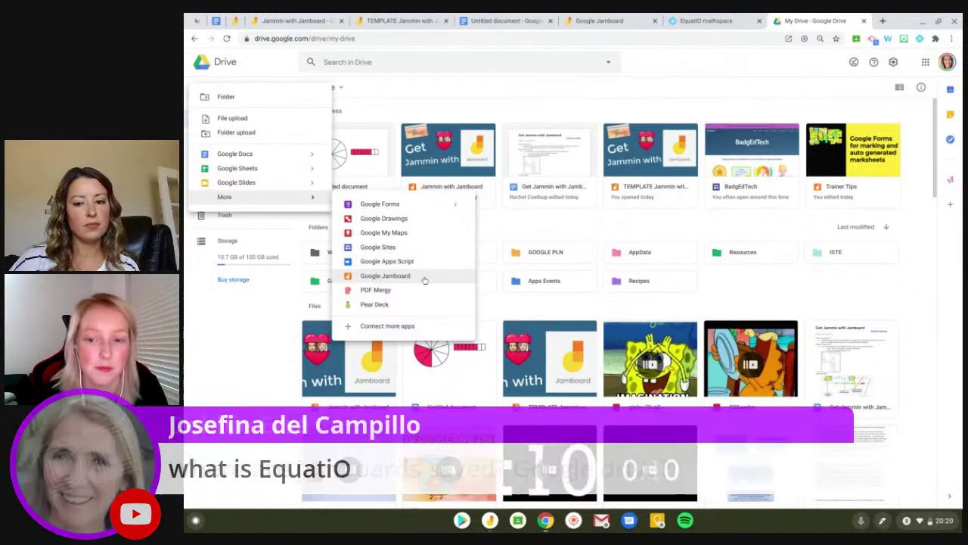
pyautogui.click(401, 20)
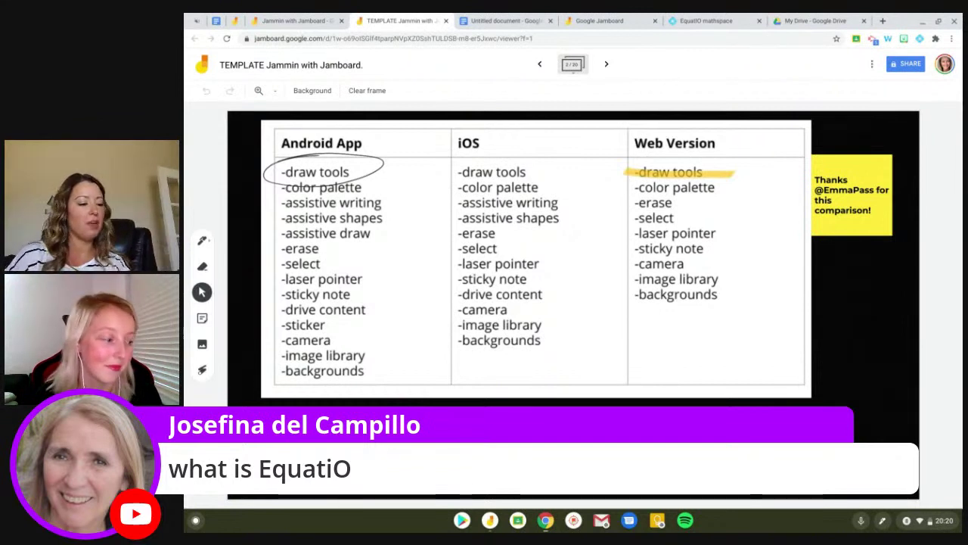
# - Switch to EquatIO mathspace, show the extension's toolbar and enter the fraction 4/3 in the Math editor
pyautogui.click(685, 21)
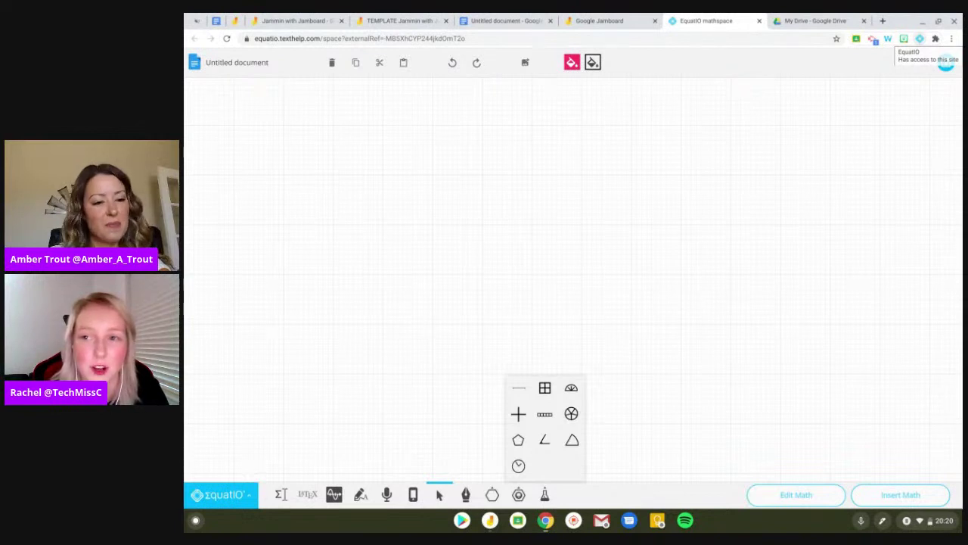
pyautogui.click(919, 38)
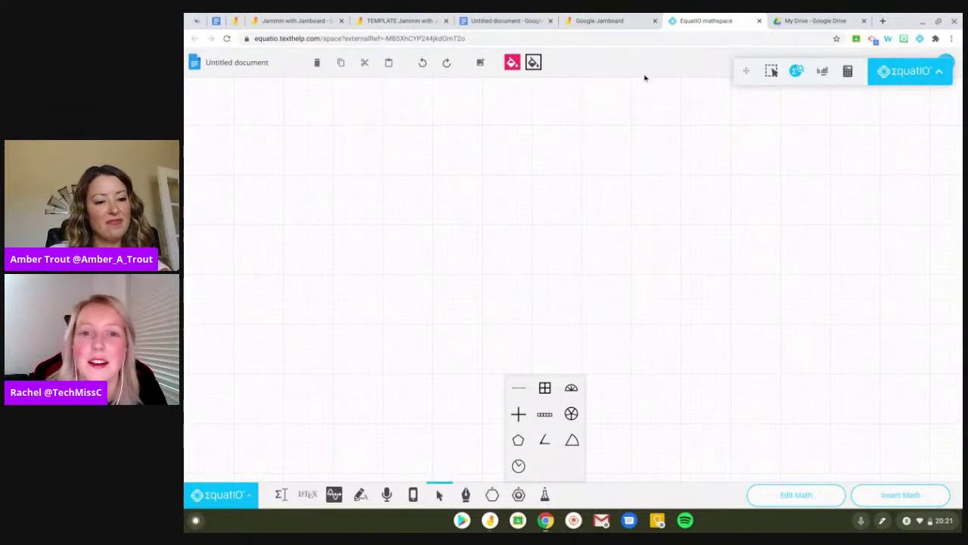
pyautogui.click(282, 495)
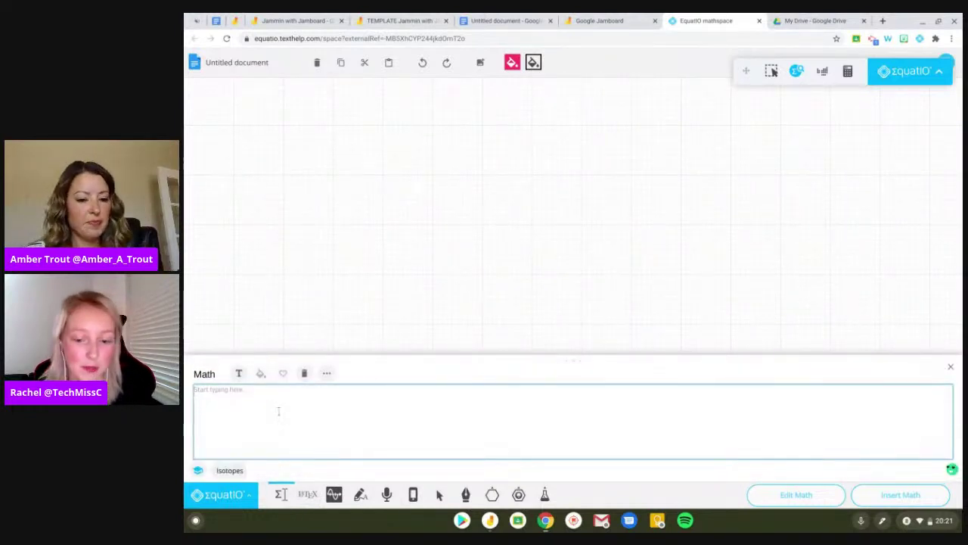
pyautogui.write('4/3 22')
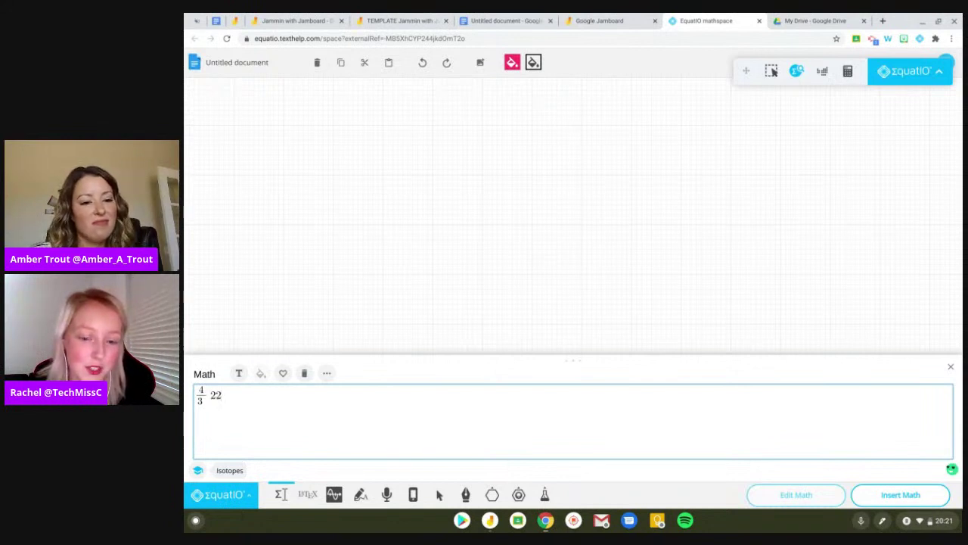
pyautogui.press('BackSpace')
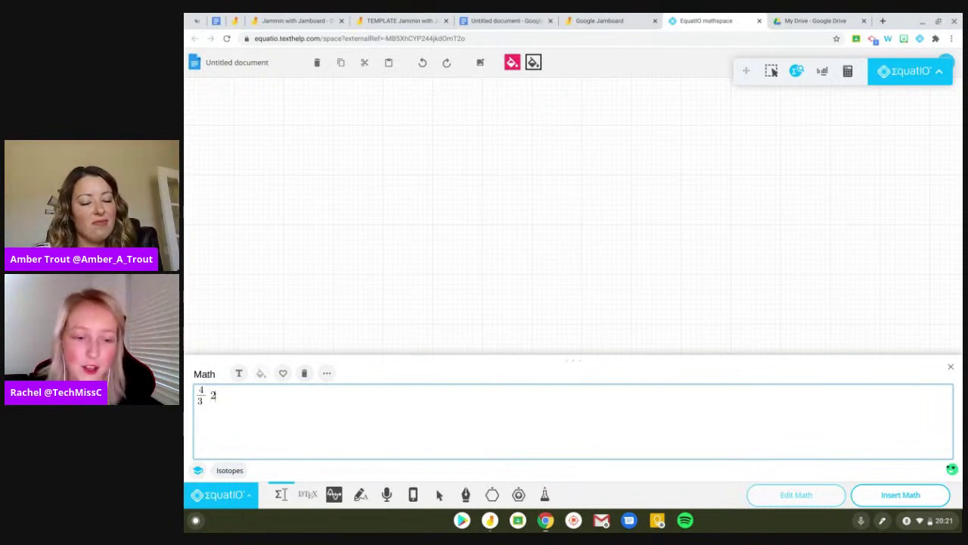
pyautogui.press('BackSpace')
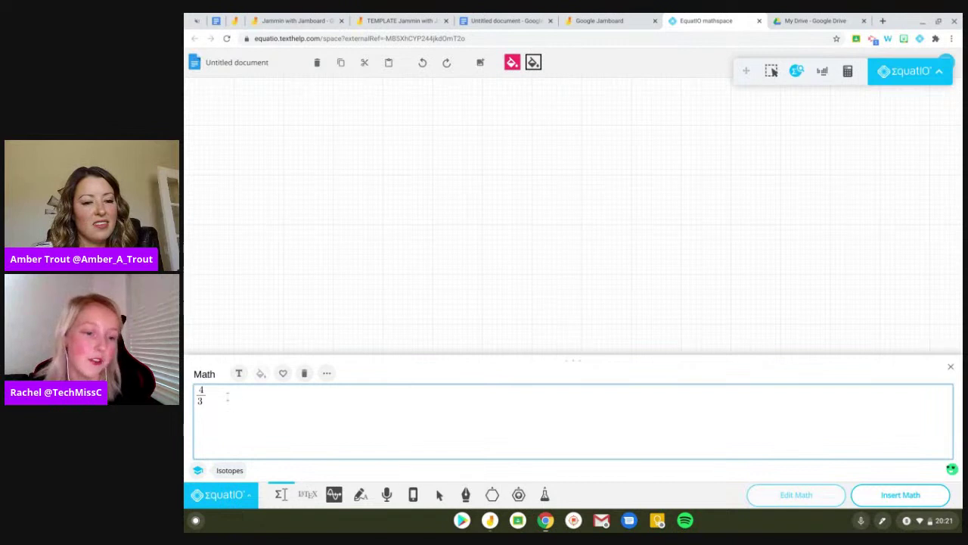
# - Add 2² after the fraction using handwriting recognition
pyautogui.click(360, 495)
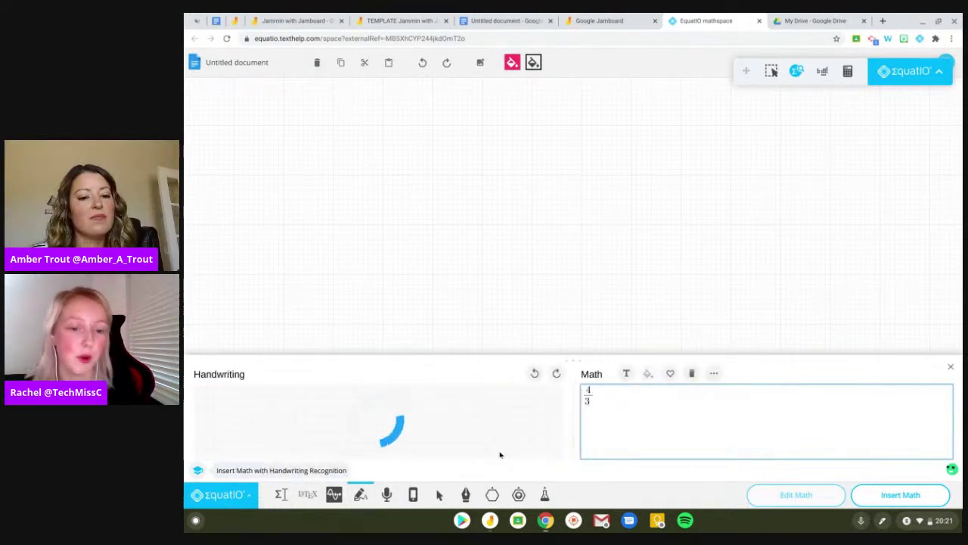
pyautogui.moveTo(233, 406); pyautogui.dragTo(260, 447)
pyautogui.moveTo(266, 395); pyautogui.dragTo(286, 409)
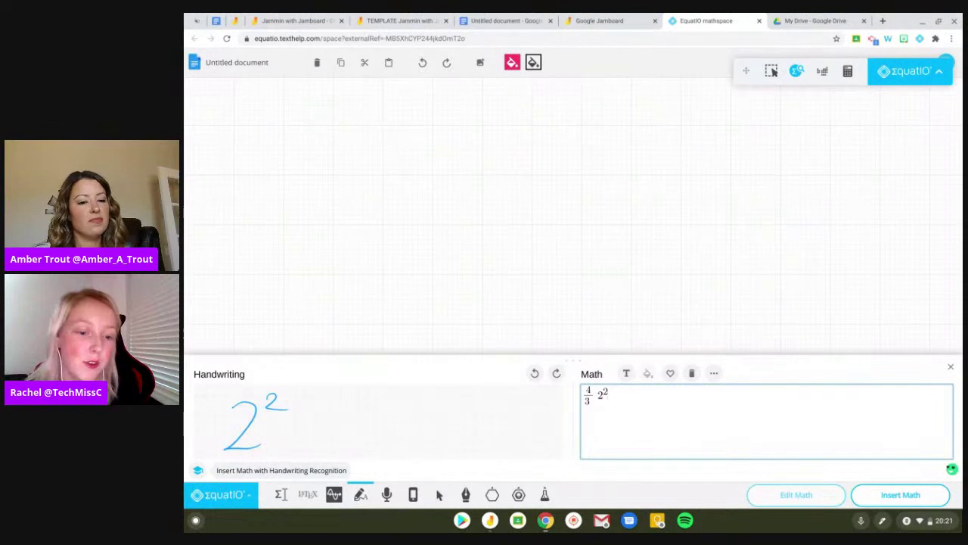
# - Look at EquatIO's speech input, basic shapes and math manipulatives
pyautogui.click(386, 494)
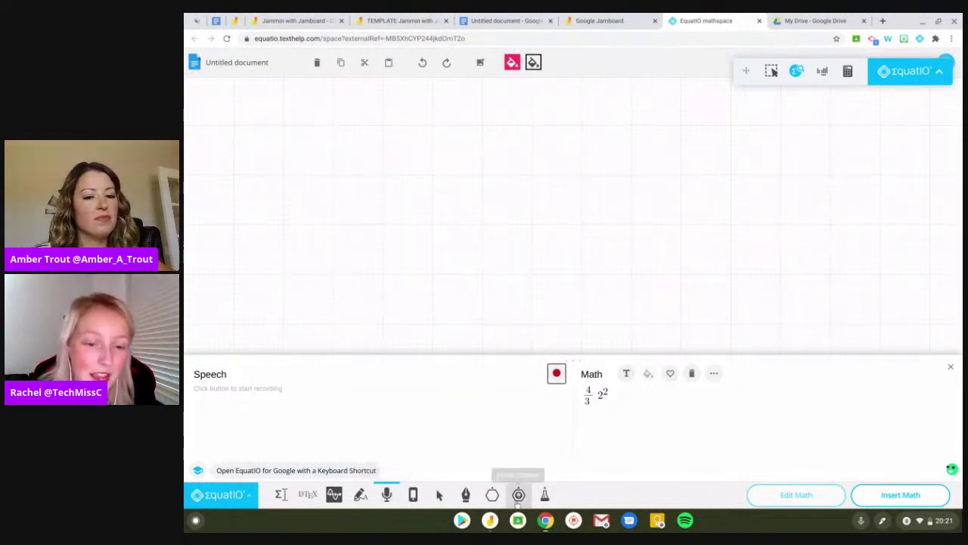
pyautogui.click(496, 495)
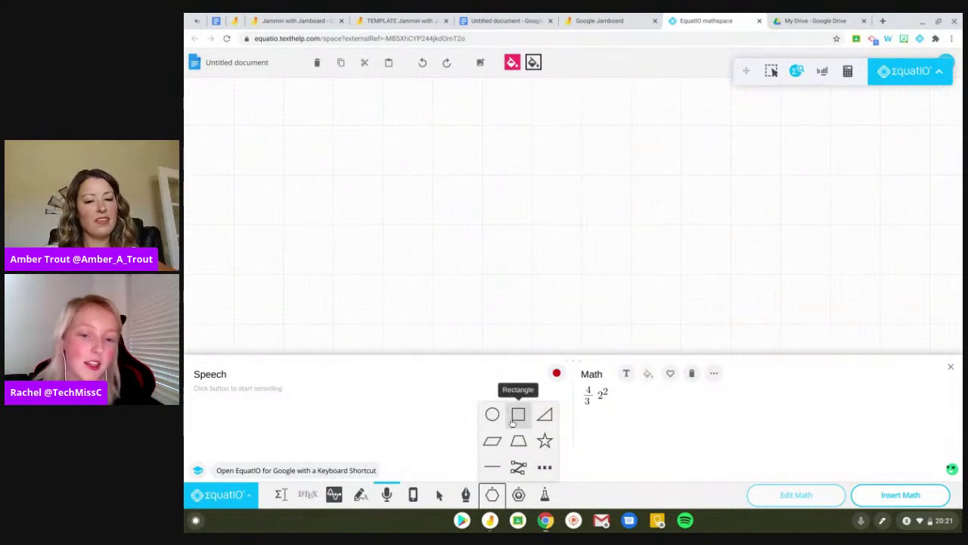
pyautogui.click(518, 494)
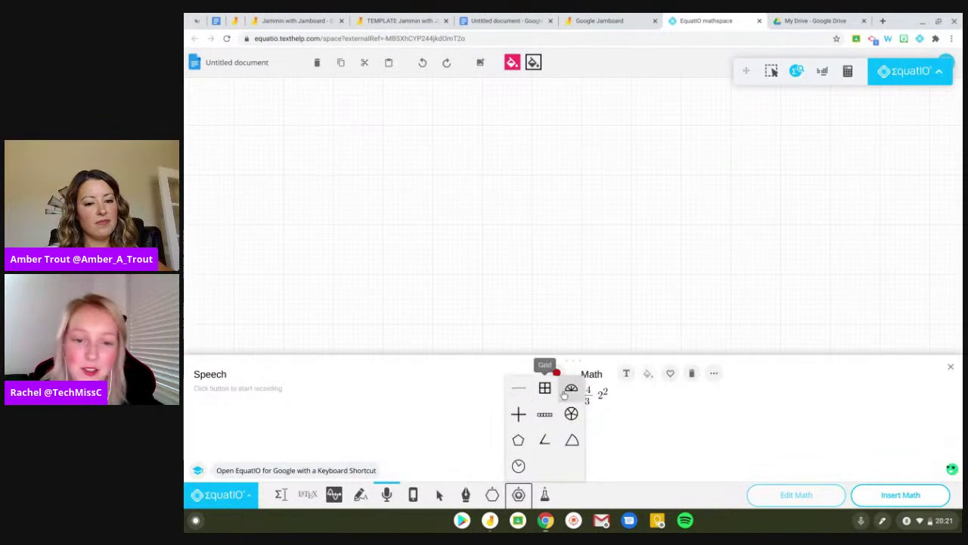
# - Browse EquatIO's extended shape list, covering tangrams, pattern blocks, solids, counting rods, nets, algebra tiles and circuit symbols
pyautogui.click(492, 495)
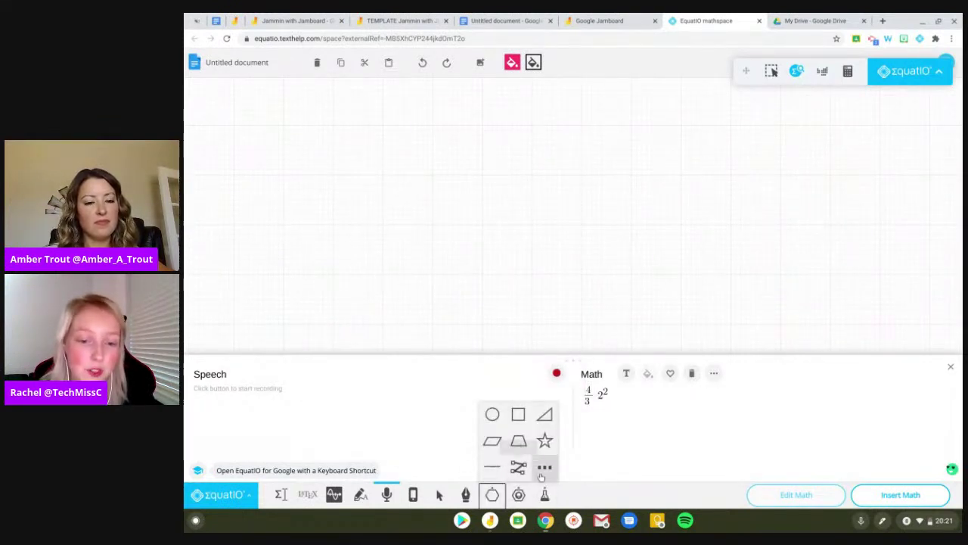
pyautogui.click(545, 464)
pyautogui.scroll(-5, 536, 420)
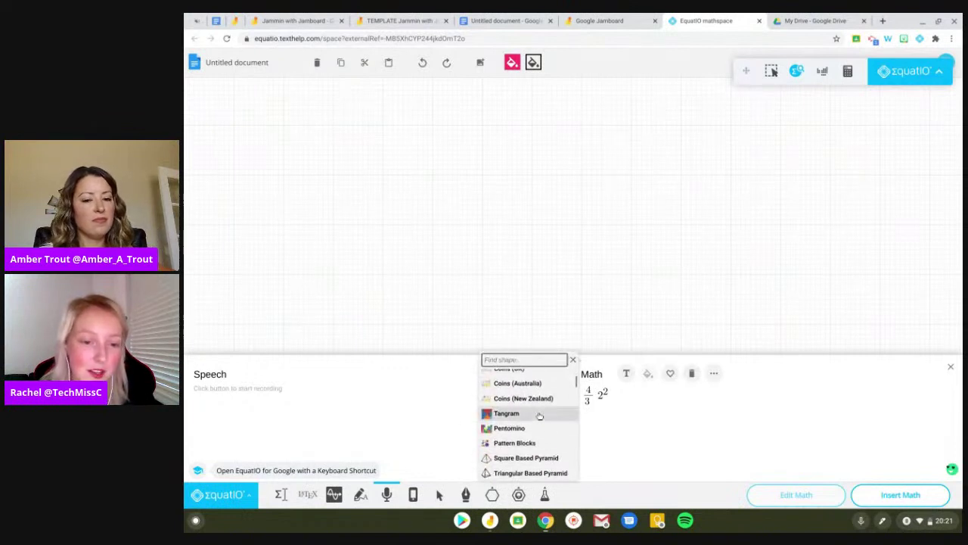
pyautogui.scroll(-4, 539, 415)
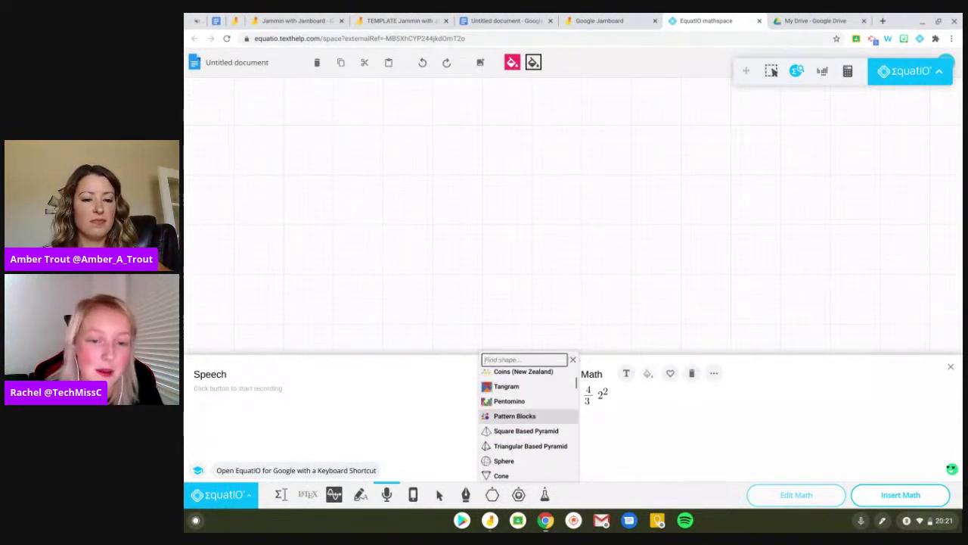
pyautogui.scroll(2, 537, 421)
pyautogui.scroll(-1, 537, 421)
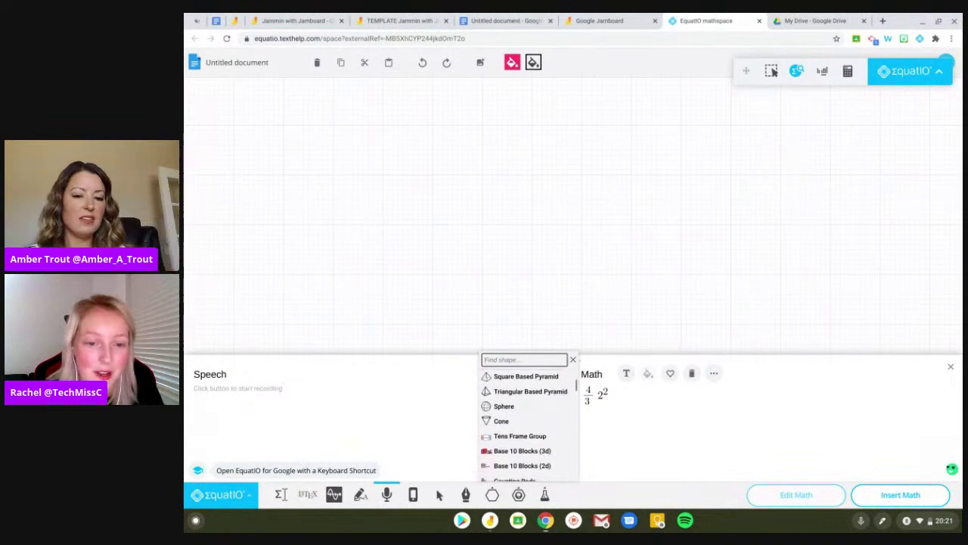
pyautogui.scroll(1, 537, 421)
pyautogui.scroll(-4, 537, 421)
pyautogui.scroll(-1, 530, 424)
pyautogui.scroll(2, 529, 423)
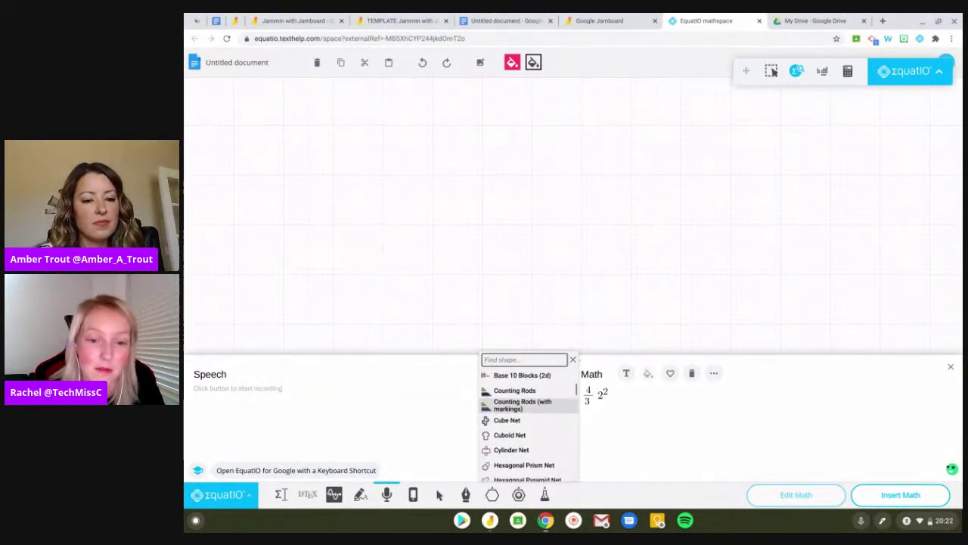
pyautogui.scroll(-1, 530, 420)
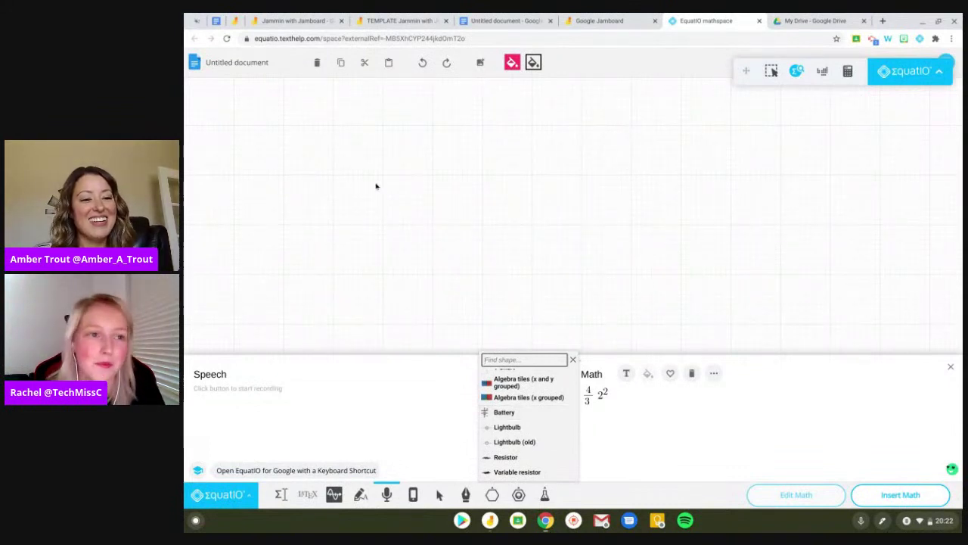
# - Review the Get Jammin with Jamboard document's session notes and its activity tables for Groups 1 to 4
pyautogui.click(215, 22)
pyautogui.scroll(10, 575, 295)
pyautogui.scroll(-3, 574, 295)
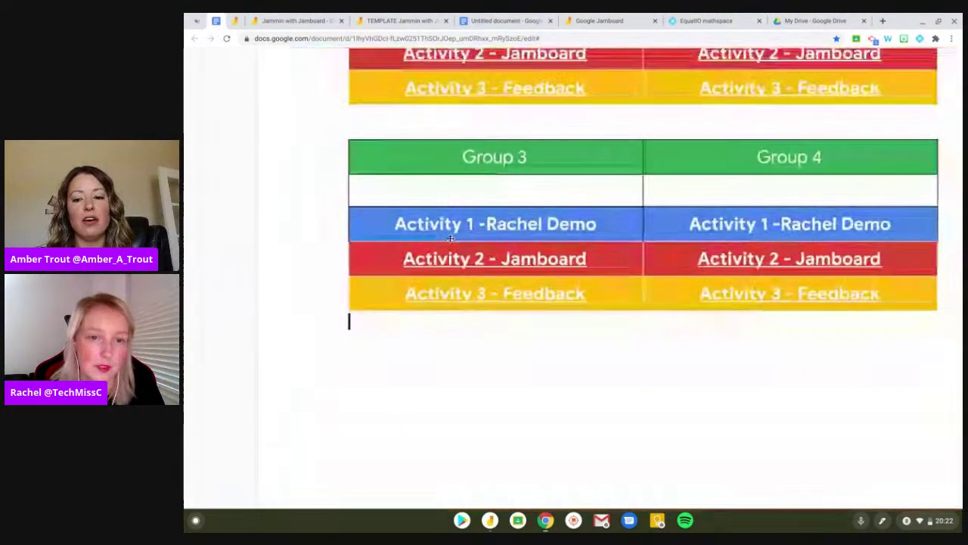
pyautogui.scroll(10, 450, 238)
pyautogui.scroll(2, 575, 272)
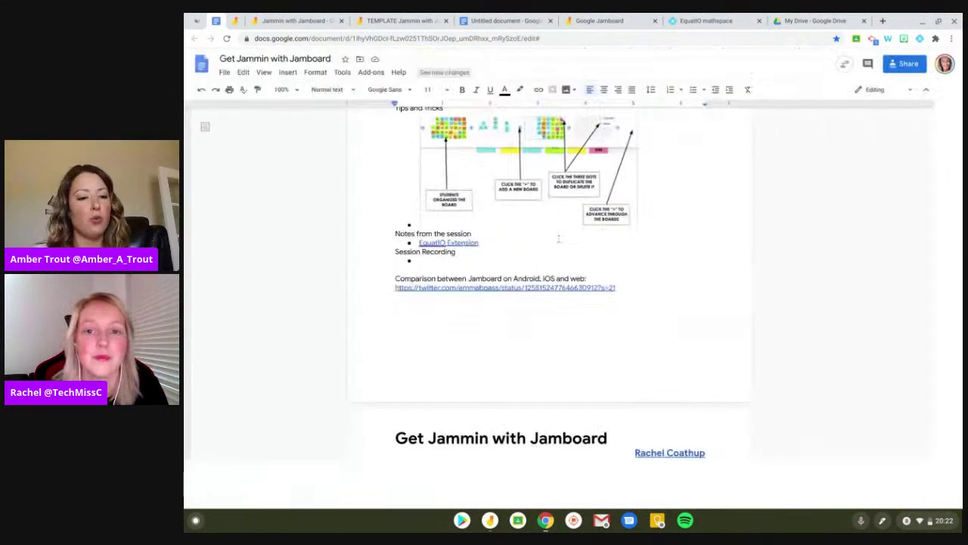
pyautogui.scroll(-10, 560, 303)
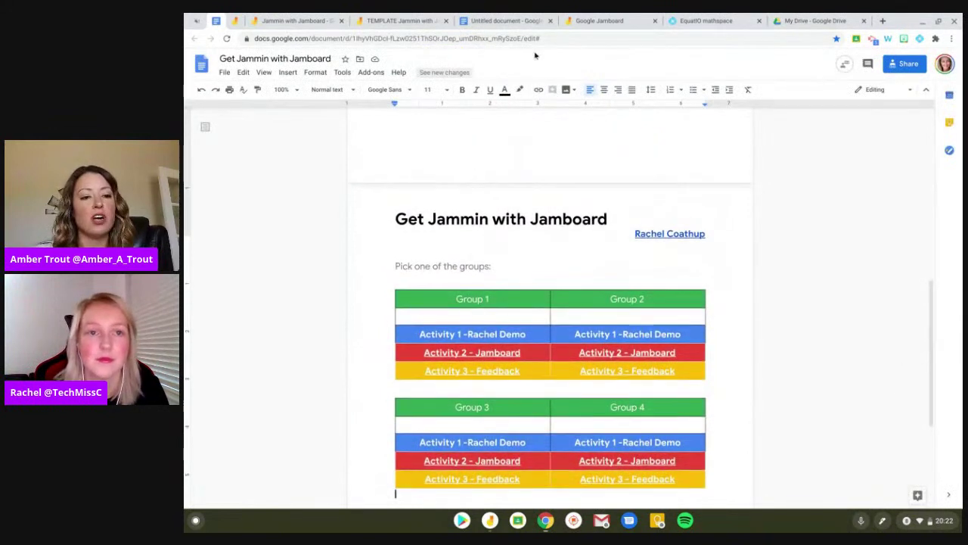
# - Clear the app comparison frame in the template Jamboard and add a yellow sticky note reading "1."
pyautogui.click(405, 21)
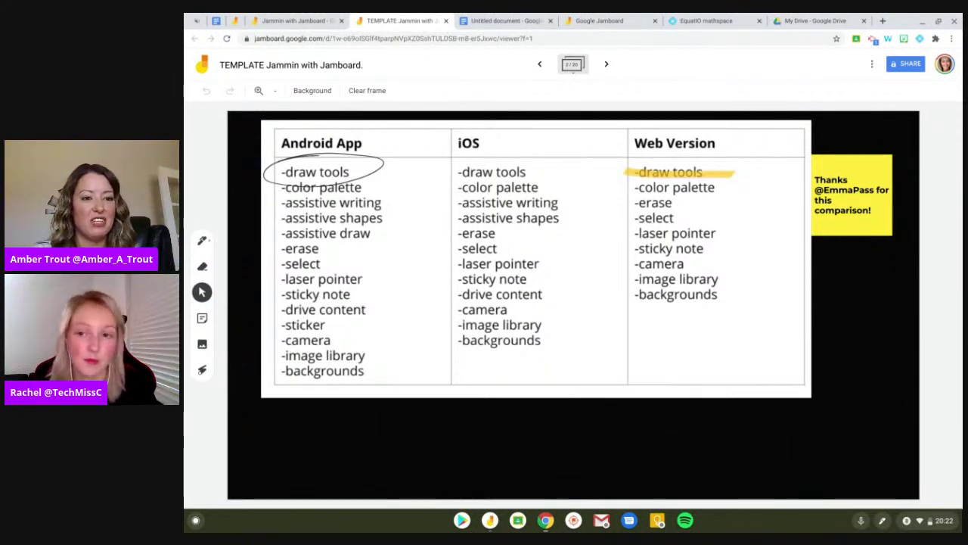
pyautogui.click(368, 92)
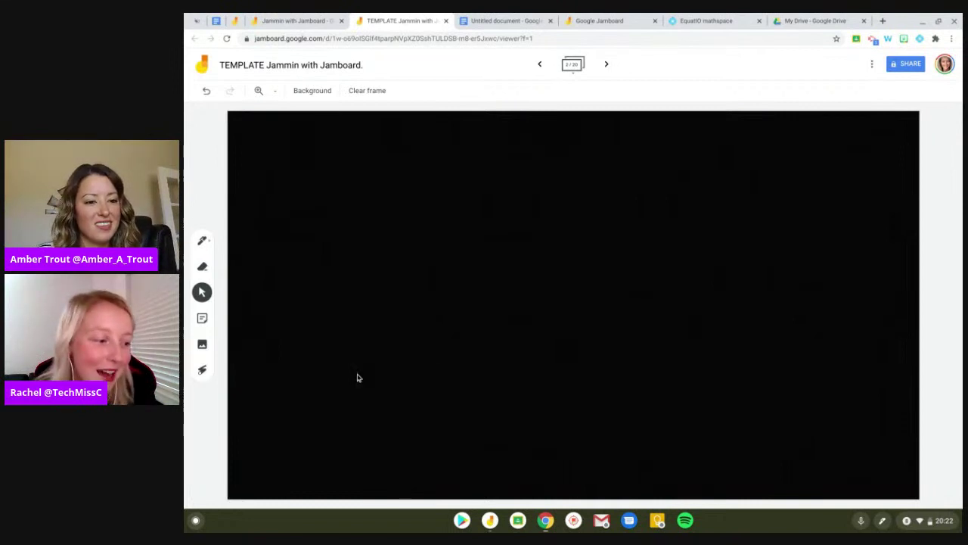
pyautogui.click(201, 321)
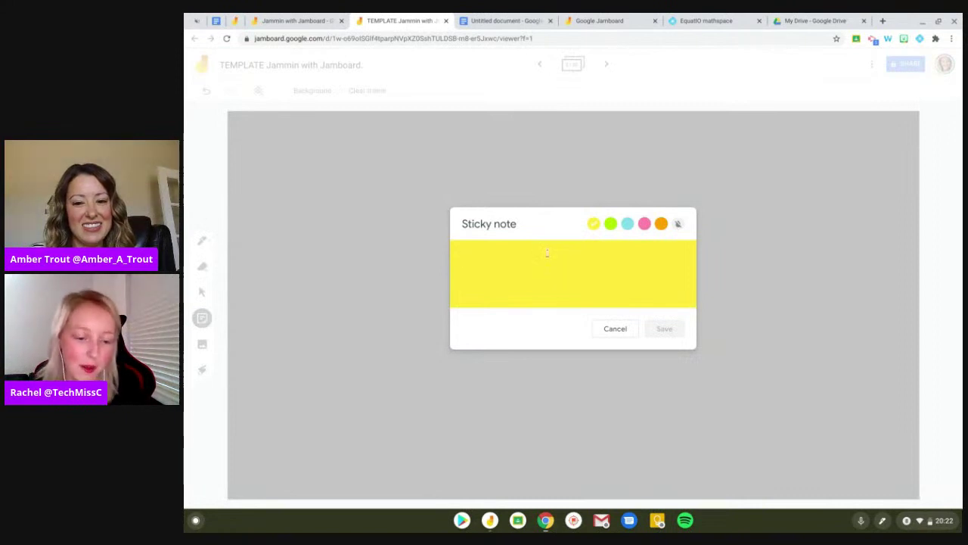
pyautogui.write('1')
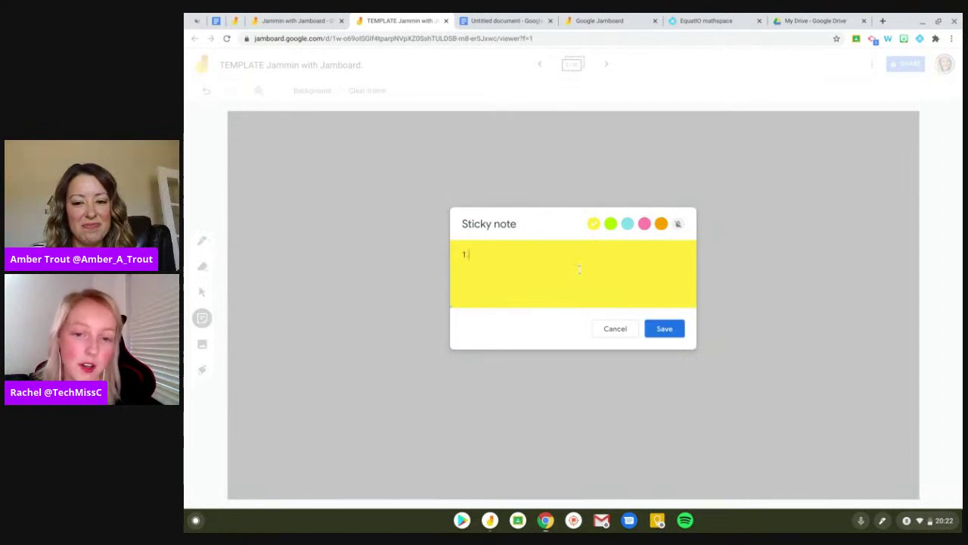
pyautogui.click(662, 329)
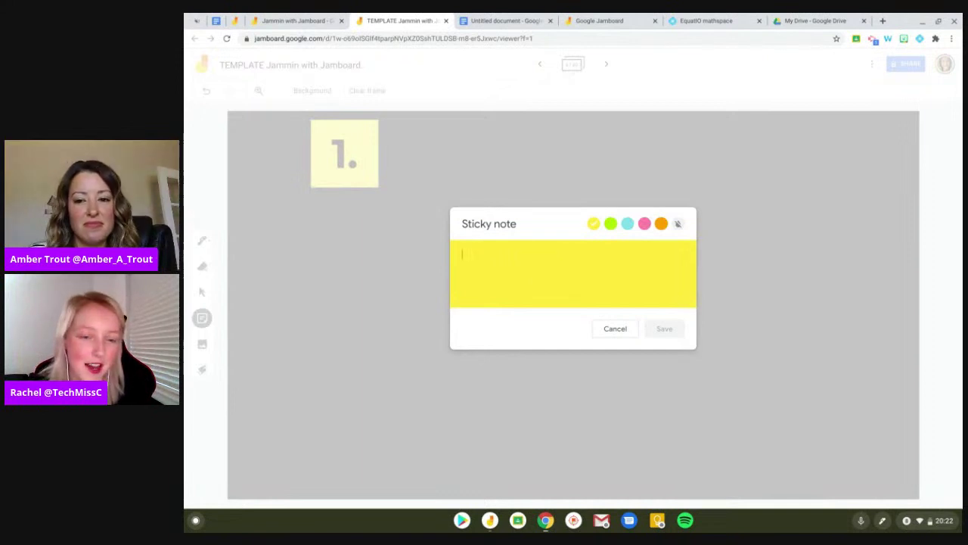
# - Add a yellow sticky note reading "This has been so much fun presenting Jamboard to you all"
pyautogui.write('T')
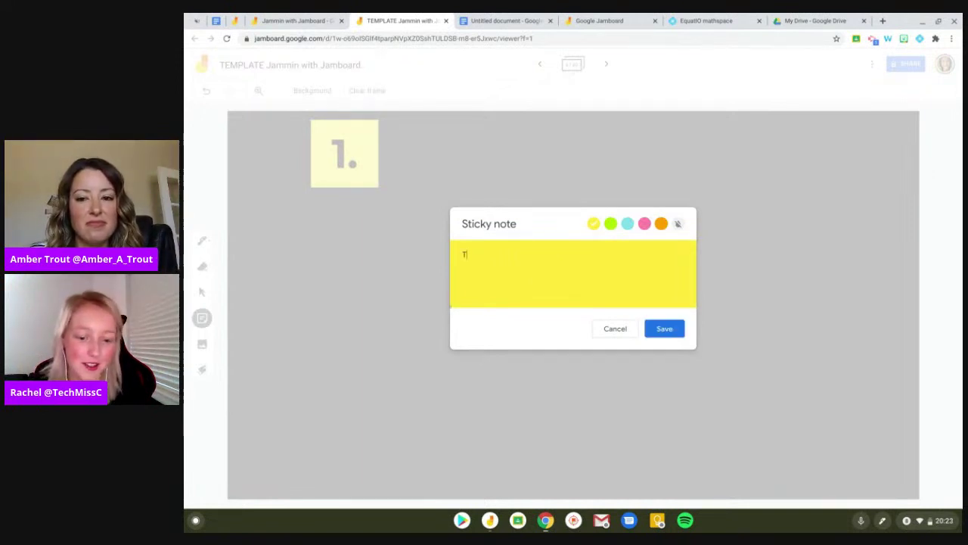
pyautogui.write('his has been so m')
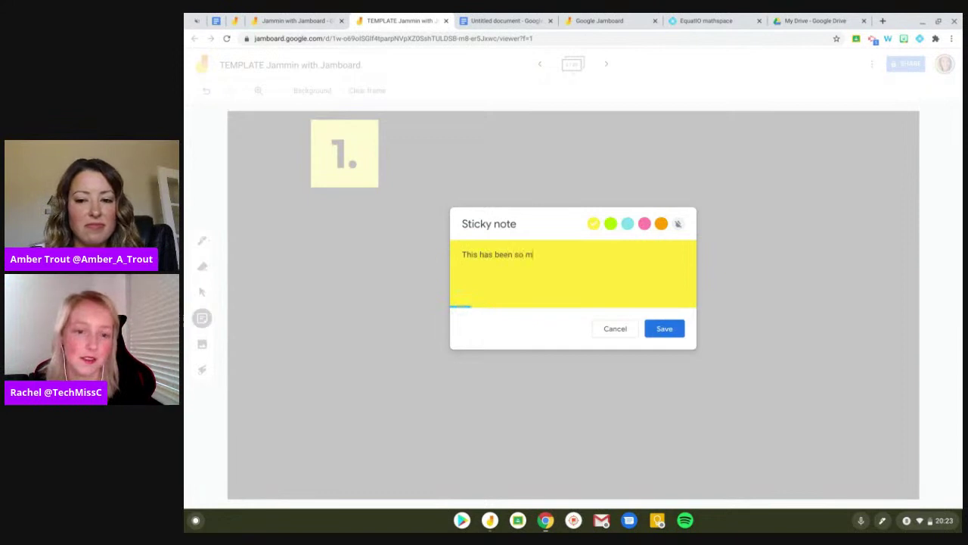
pyautogui.write('uch fun prese')
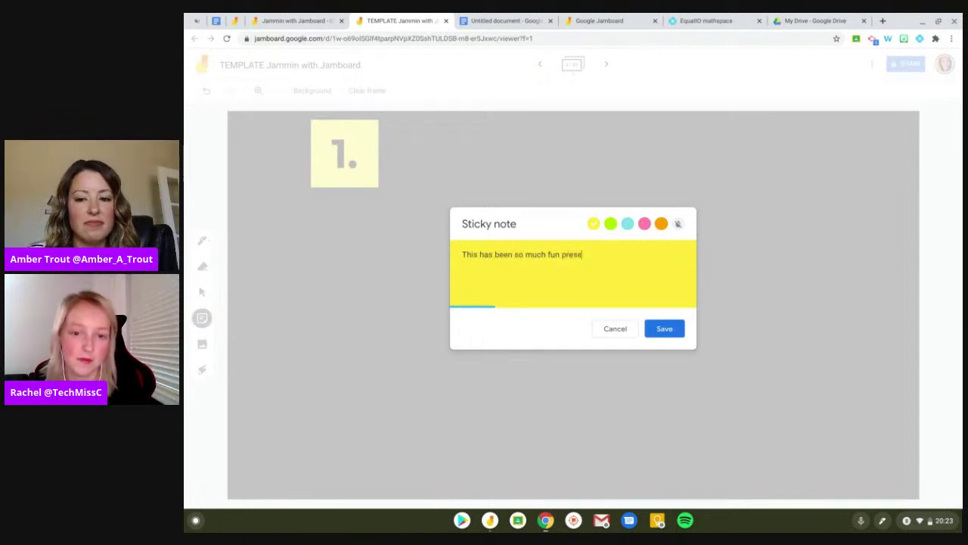
pyautogui.write('nting Jamboard to you all')
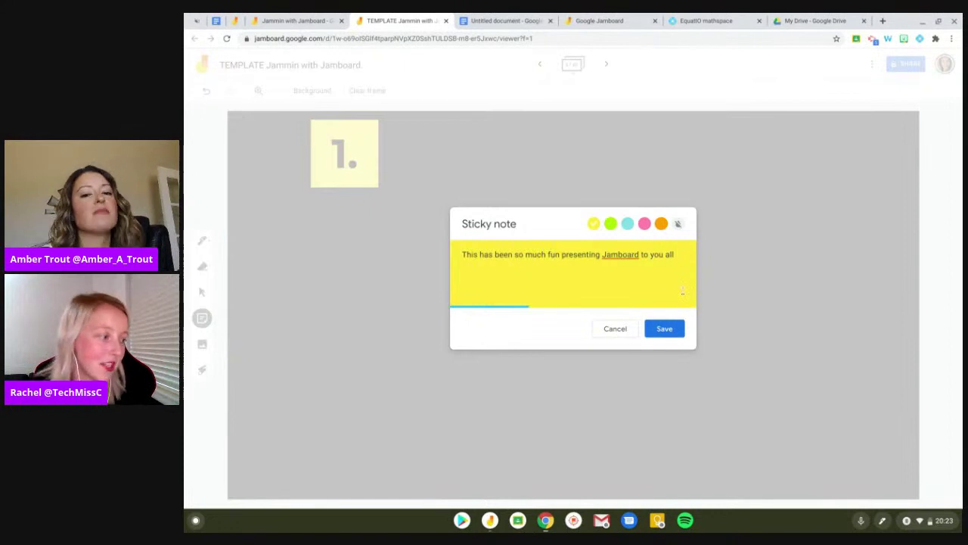
pyautogui.click(676, 330)
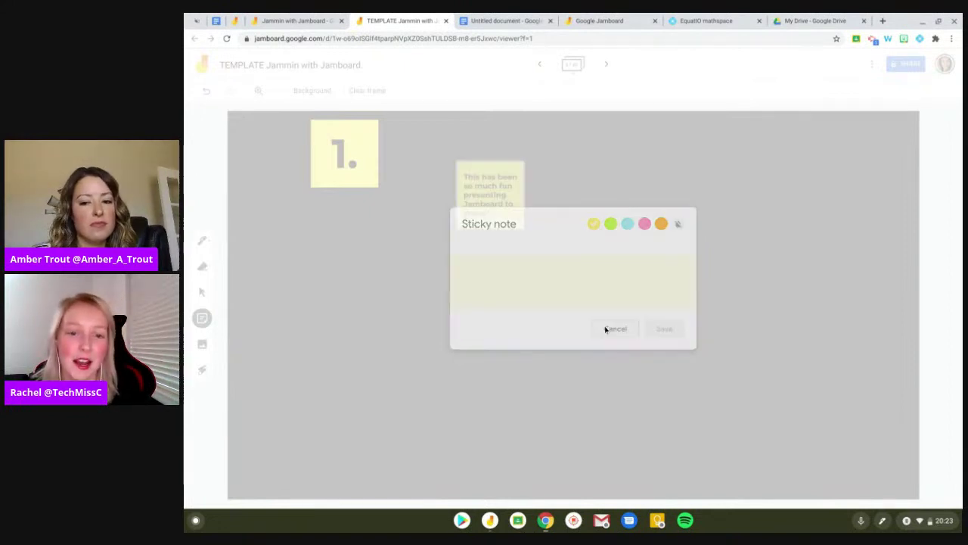